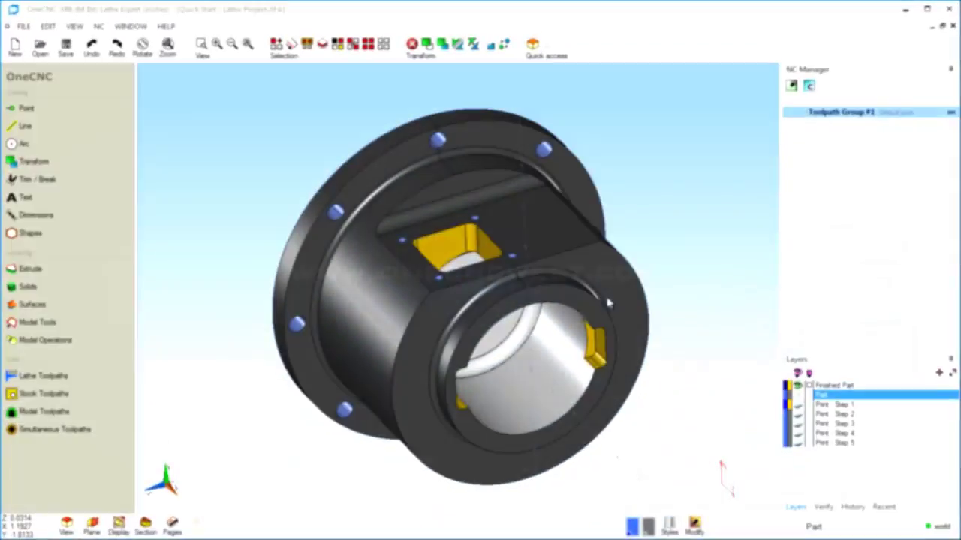
Orbit the finished flanged part to inspect it, then bring up the Select View list
{"action": "middle_click_drag", "start_coordinate": [542, 299], "coordinate": [537, 263]}
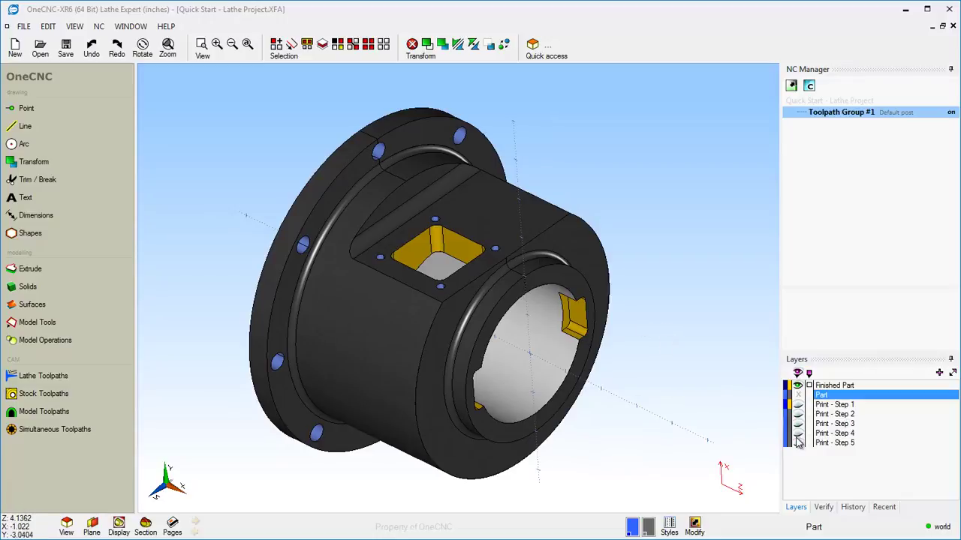
{"action": "right_click", "coordinate": [717, 359]}
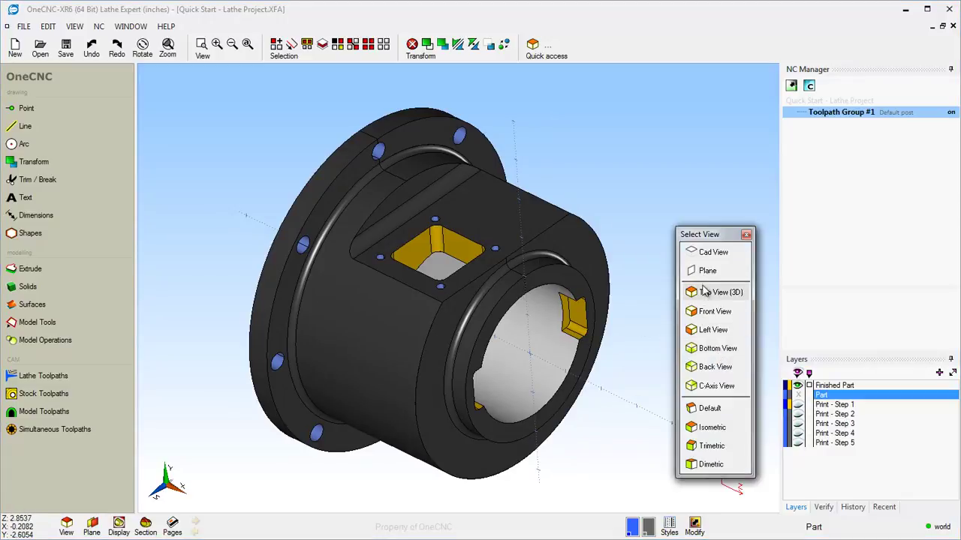
Return to the Default view, hide the Finished Part solid, and show Print - Step 1 fitted to screen
{"action": "left_click", "coordinate": [685, 347]}
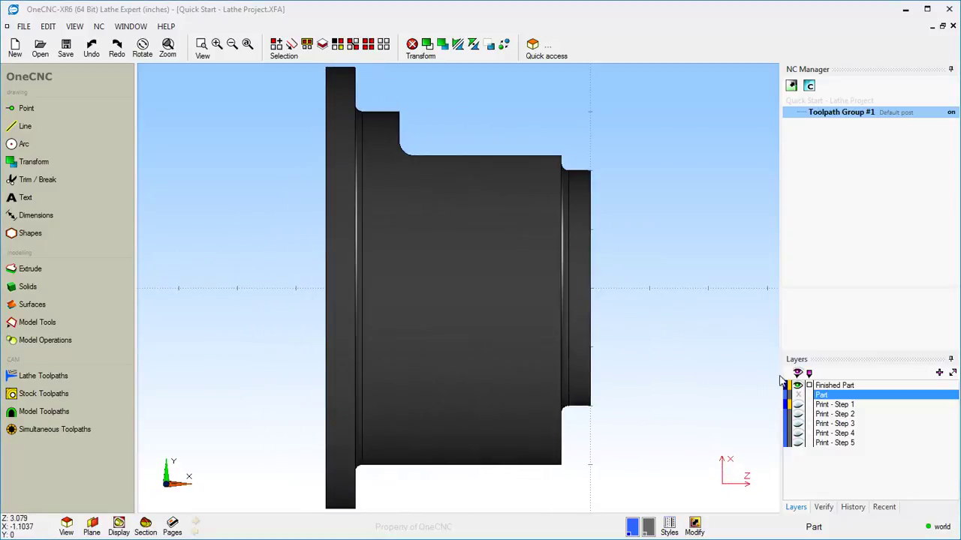
{"action": "left_click", "coordinate": [797, 385]}
{"action": "left_click", "coordinate": [798, 404]}
{"action": "key", "text": "Home"}
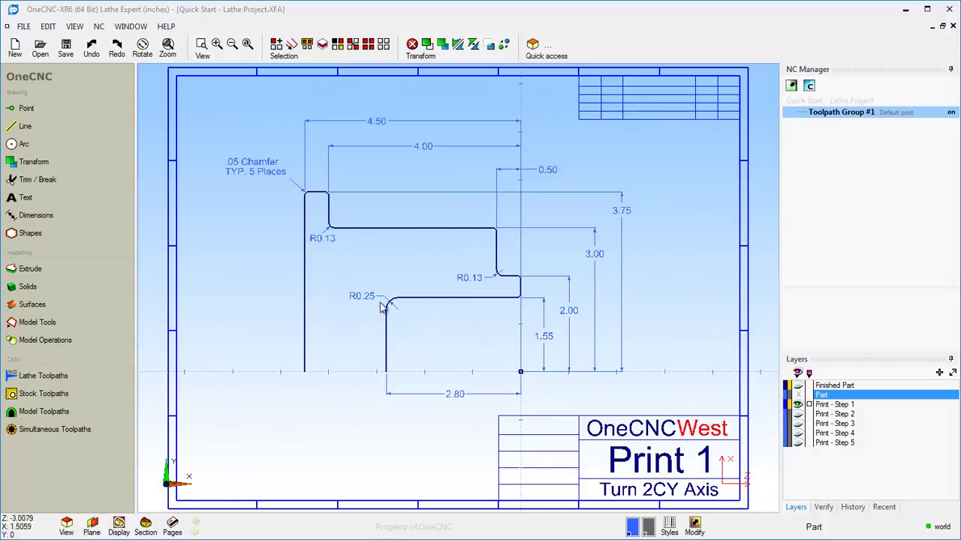
Display Print - Step 2 through Step 5 one at a time, ending back on Print - Step 1
{"action": "left_click", "coordinate": [798, 404]}
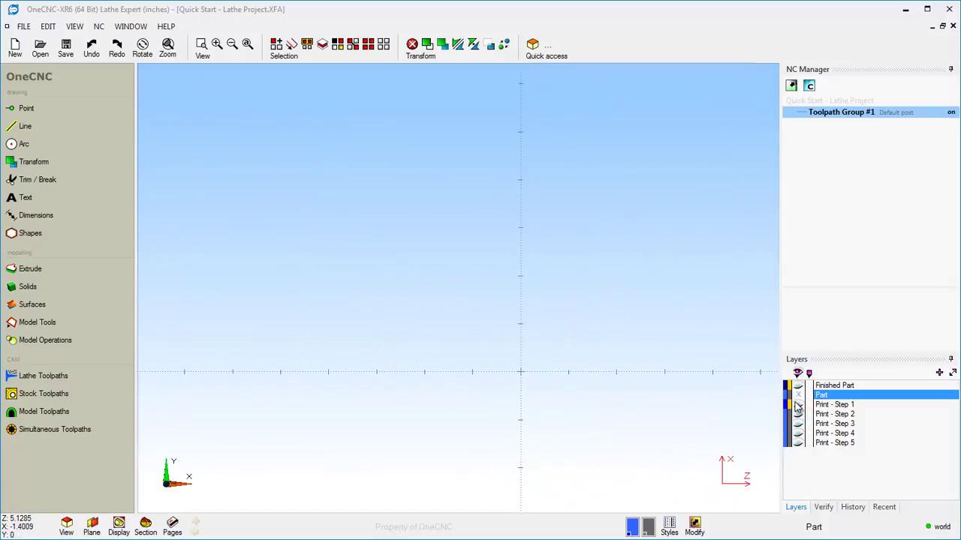
{"action": "left_click", "coordinate": [798, 414]}
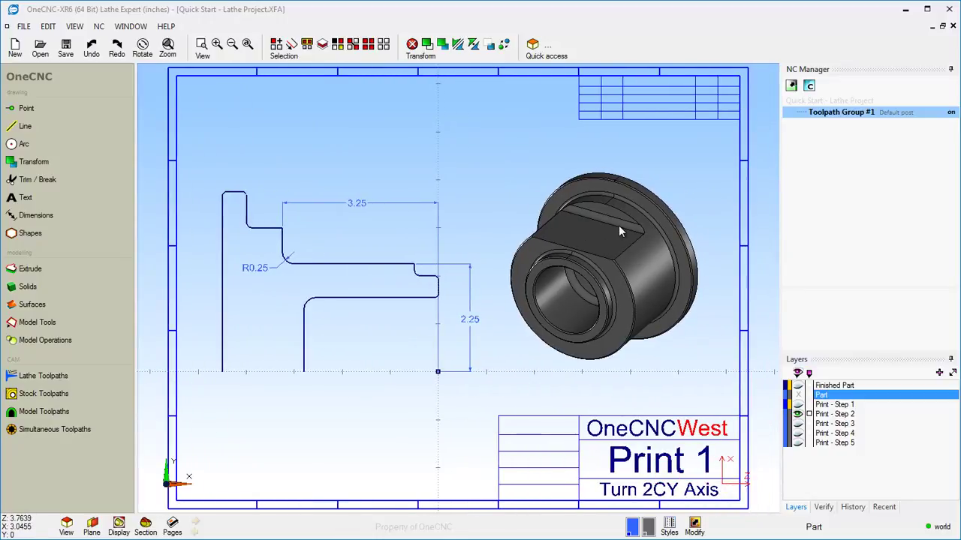
{"action": "left_click", "coordinate": [798, 414]}
{"action": "left_click", "coordinate": [798, 424]}
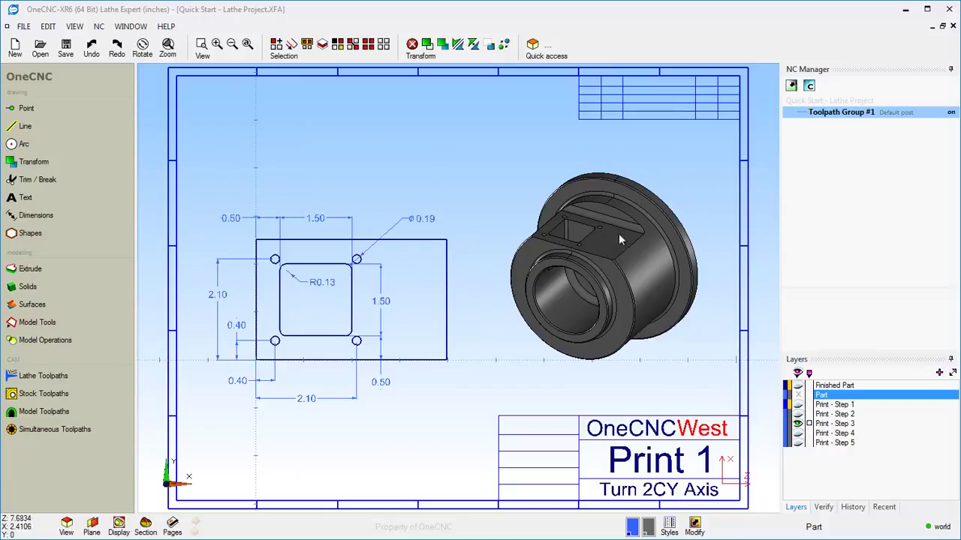
{"action": "left_click", "coordinate": [798, 424]}
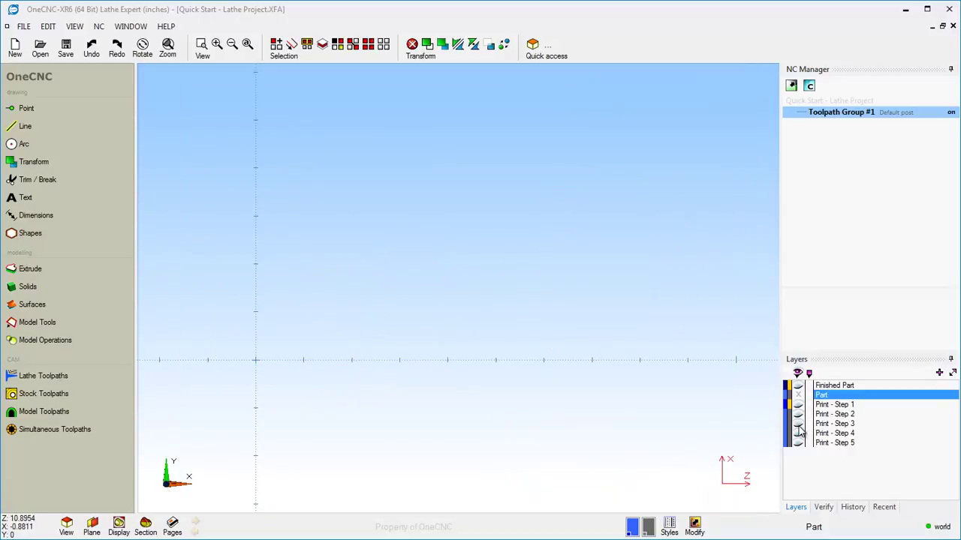
{"action": "left_click", "coordinate": [798, 434]}
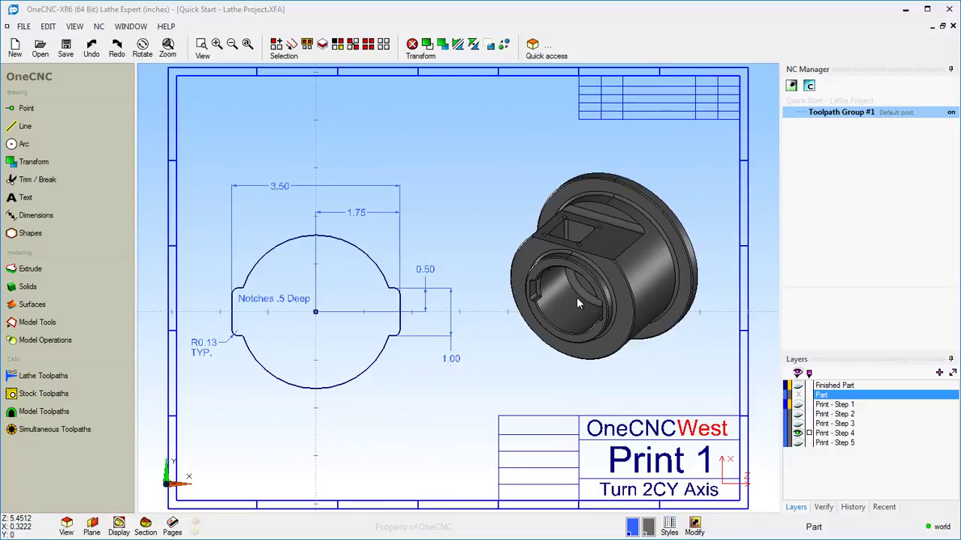
{"action": "left_click", "coordinate": [799, 435]}
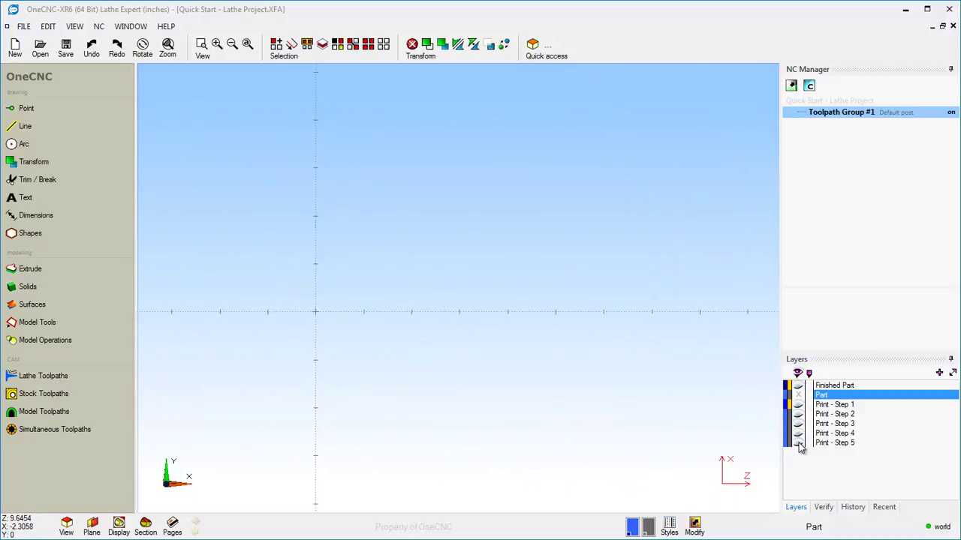
{"action": "left_click", "coordinate": [798, 444]}
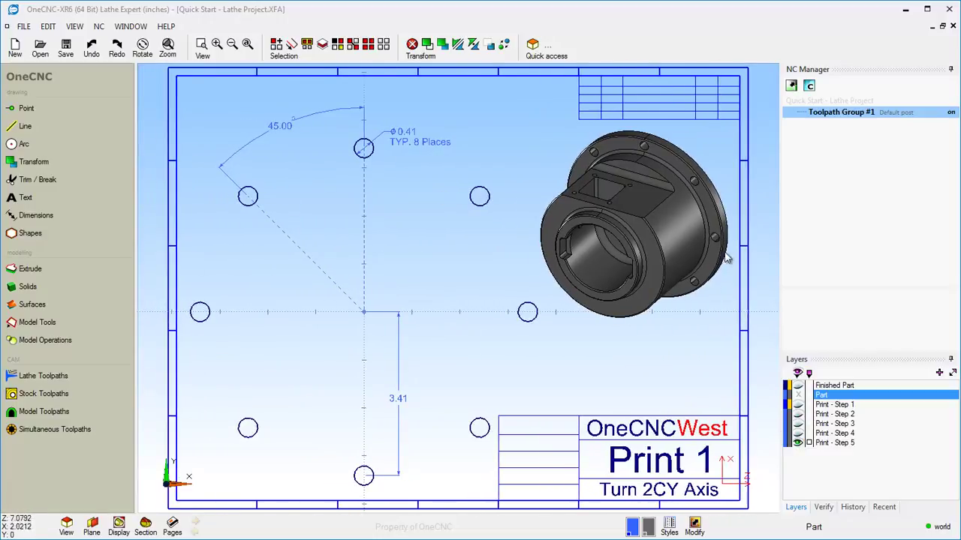
{"action": "left_click", "coordinate": [798, 443]}
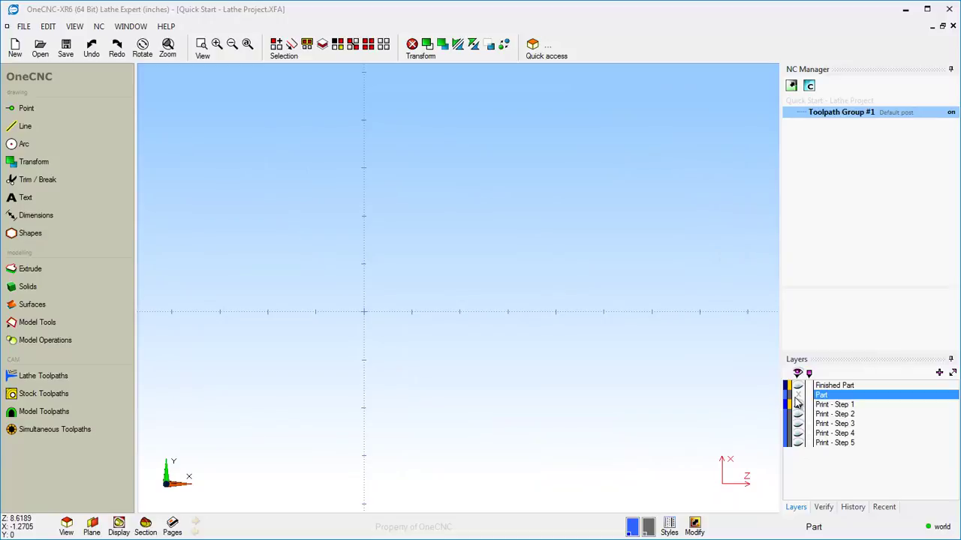
{"action": "left_click", "coordinate": [798, 405]}
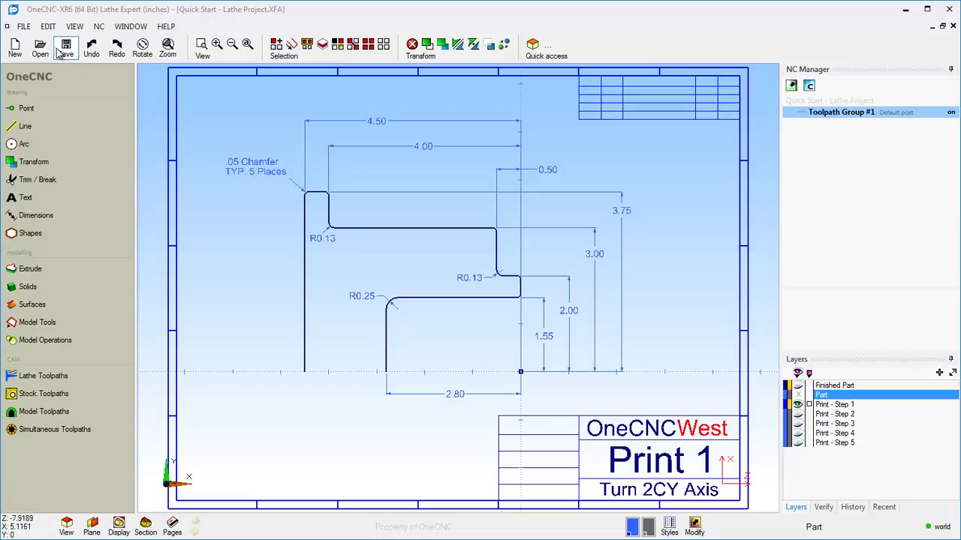
Review the drawing's File Properties, cancel without changes, and hide the Print - Step 1 layer
{"action": "left_click", "coordinate": [24, 27]}
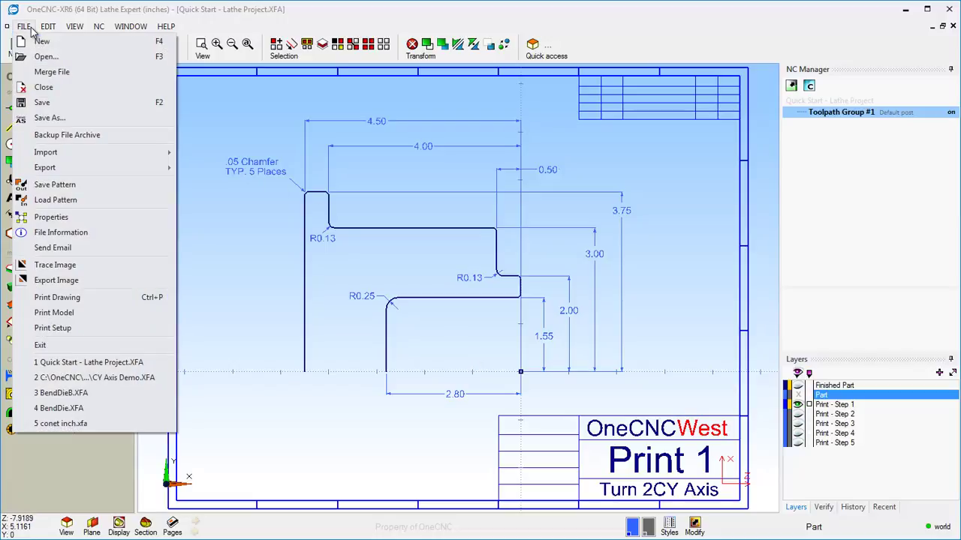
{"action": "left_click", "coordinate": [51, 217]}
{"action": "left_click_drag", "start_coordinate": [420, 80], "coordinate": [233, 73]}
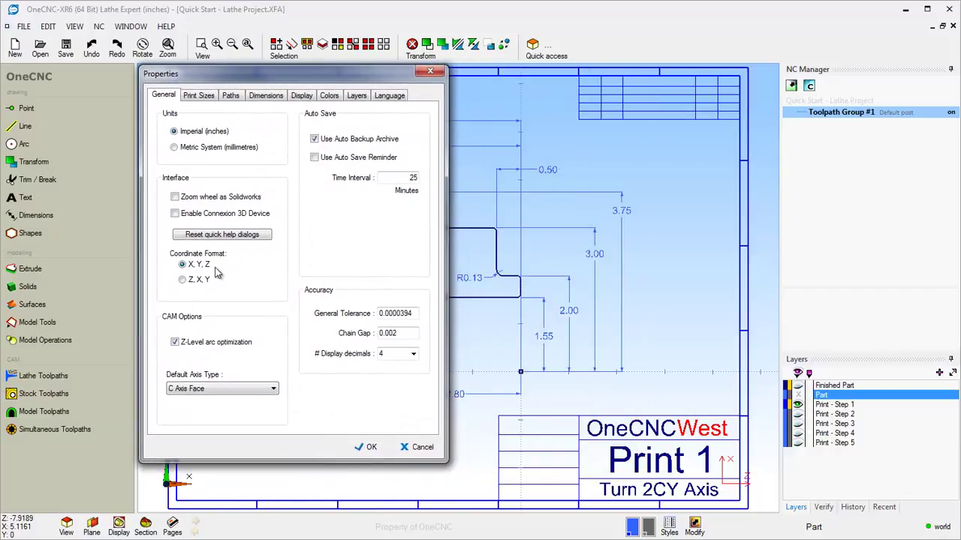
{"action": "left_click", "coordinate": [418, 448]}
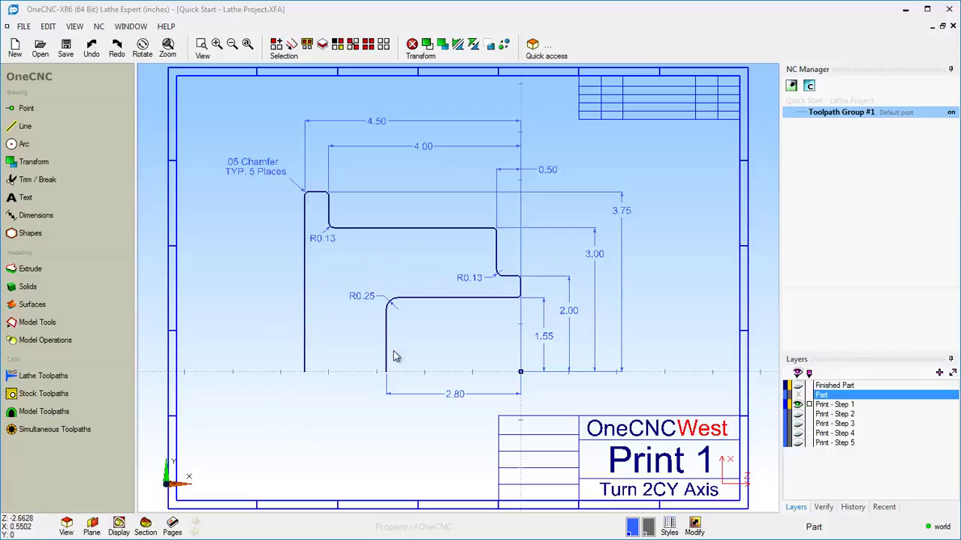
{"action": "left_click", "coordinate": [797, 406]}
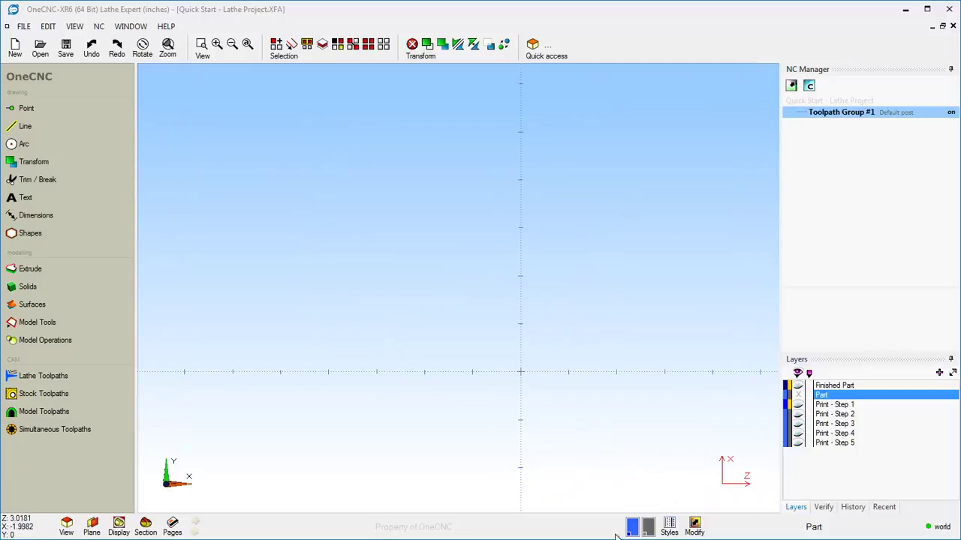
Start the profile with lines from X -2.8 up to Y 1.55, across to X 0, up to Y 2
{"action": "left_click", "coordinate": [26, 127]}
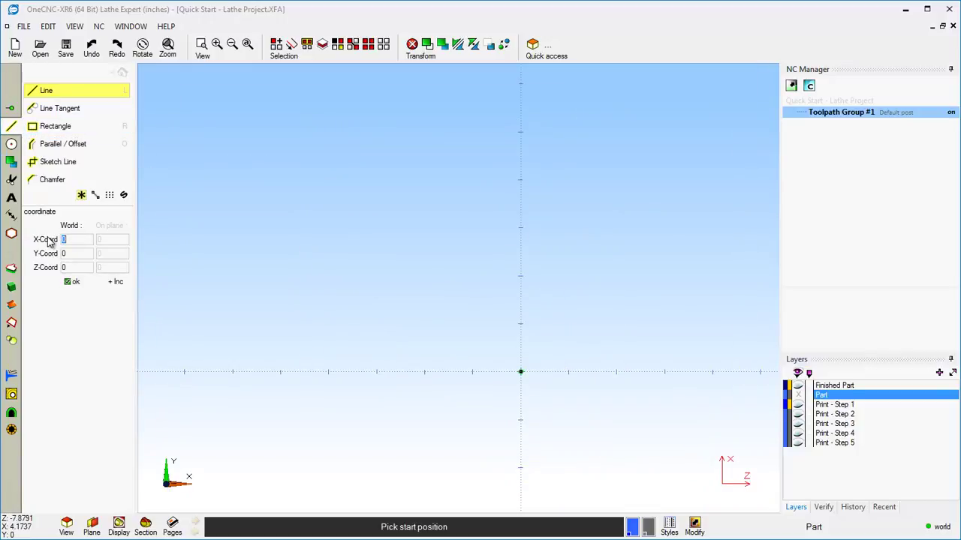
{"action": "type", "text": "-2.8"}
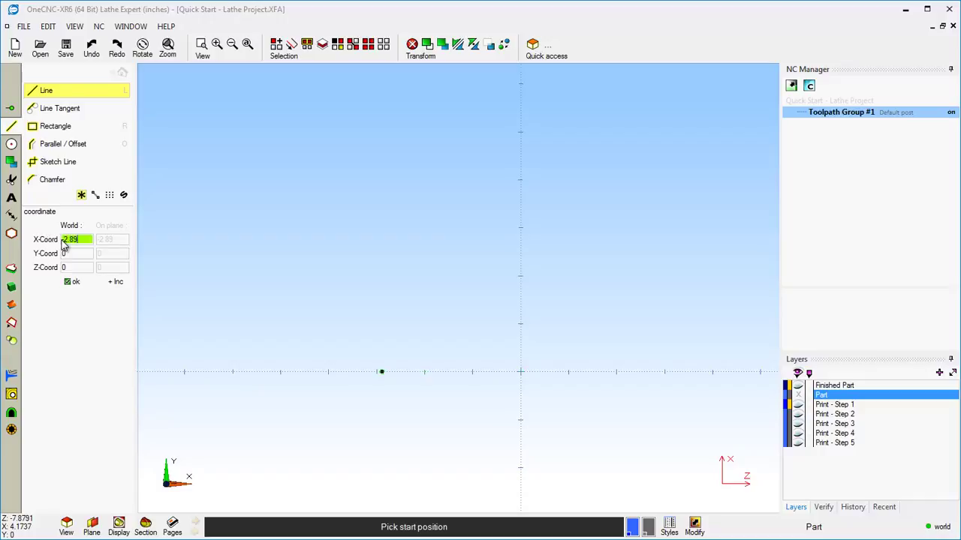
{"action": "left_click", "coordinate": [68, 281]}
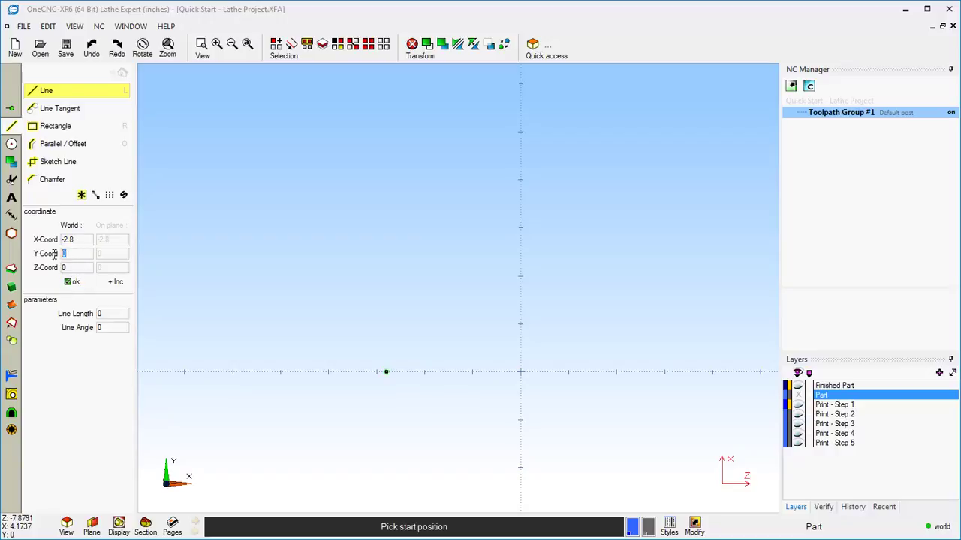
{"action": "type", "text": "1.55"}
{"action": "left_click", "coordinate": [68, 281]}
{"action": "left_click_drag", "start_coordinate": [73, 241], "coordinate": [50, 232]}
{"action": "type", "text": "0"}
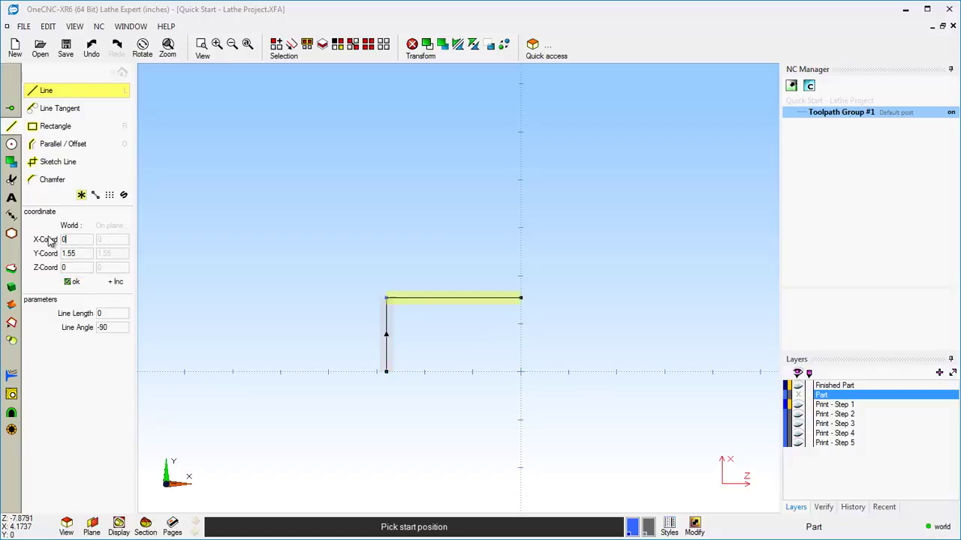
{"action": "left_click", "coordinate": [68, 281]}
{"action": "left_click", "coordinate": [75, 254]}
{"action": "left_click_drag", "start_coordinate": [66, 253], "coordinate": [45, 257]}
{"action": "type", "text": "2"}
{"action": "left_click", "coordinate": [69, 284]}
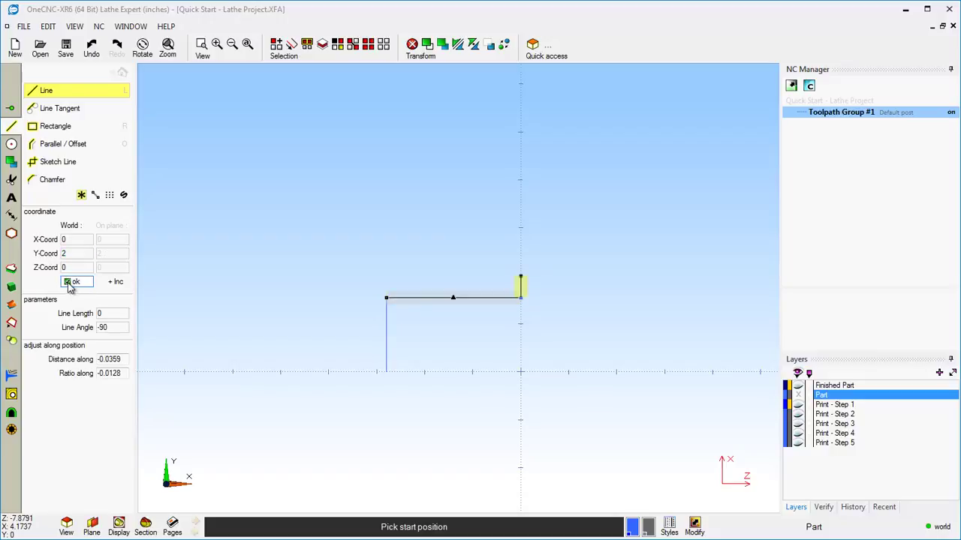
Continue the profile to X -0.5, up to Y 3, across to X -4, and up to Y 3.75
{"action": "left_click", "coordinate": [60, 240]}
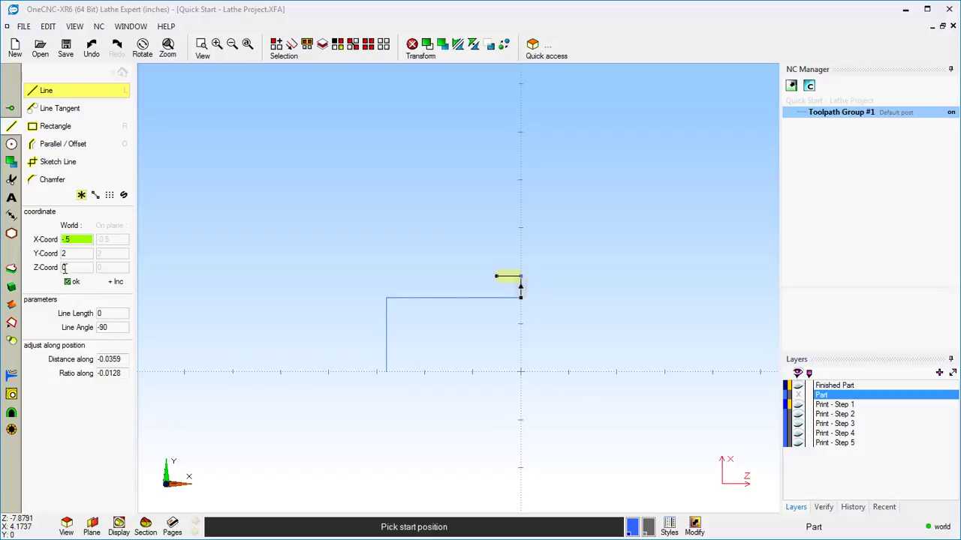
{"action": "left_click", "coordinate": [68, 283]}
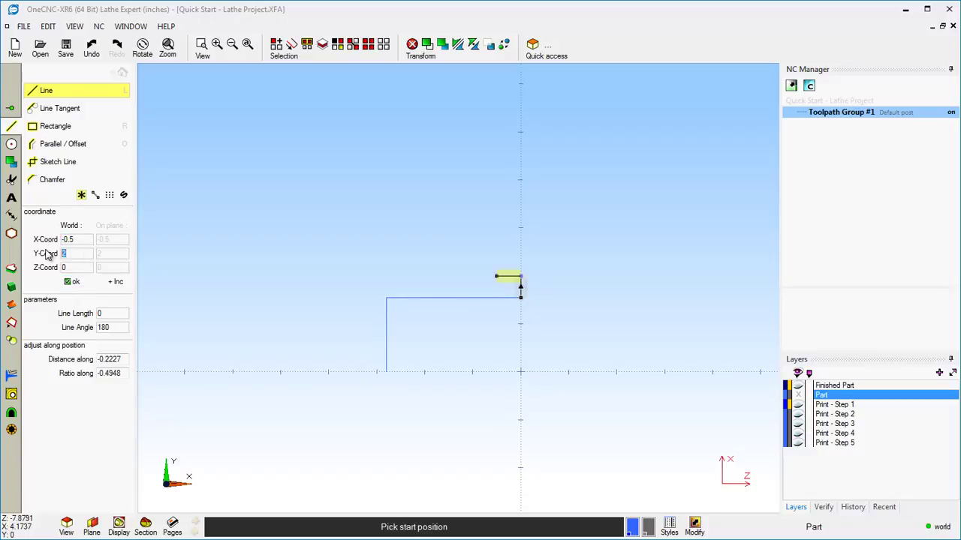
{"action": "type", "text": "3"}
{"action": "left_click", "coordinate": [70, 282]}
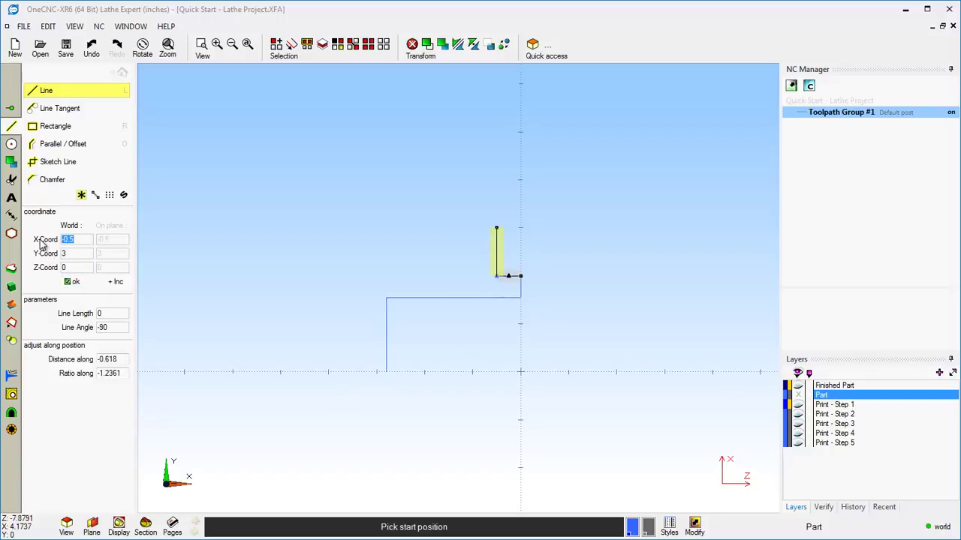
{"action": "type", "text": "-4"}
{"action": "left_click", "coordinate": [69, 281]}
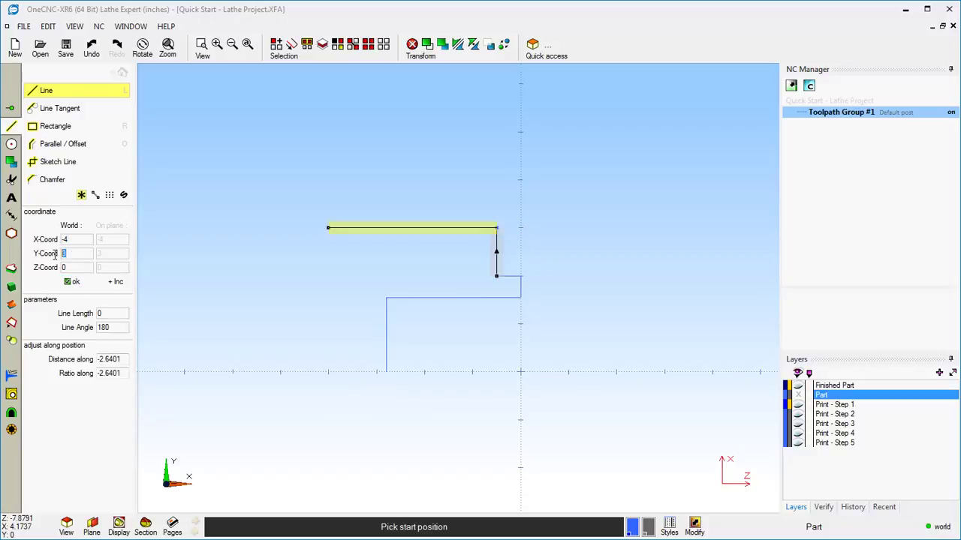
{"action": "key", "text": "Return"}
{"action": "type", "text": "3.75"}
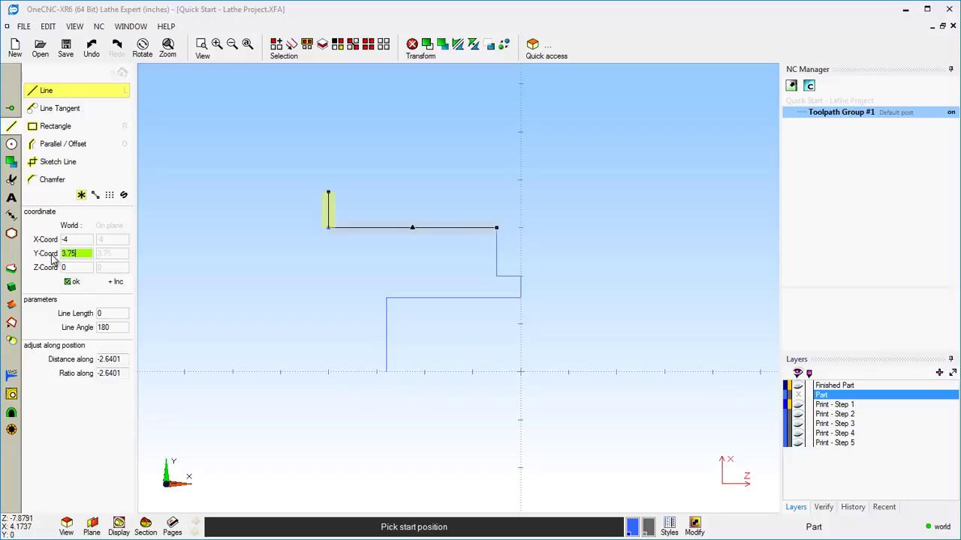
{"action": "left_click", "coordinate": [68, 281]}
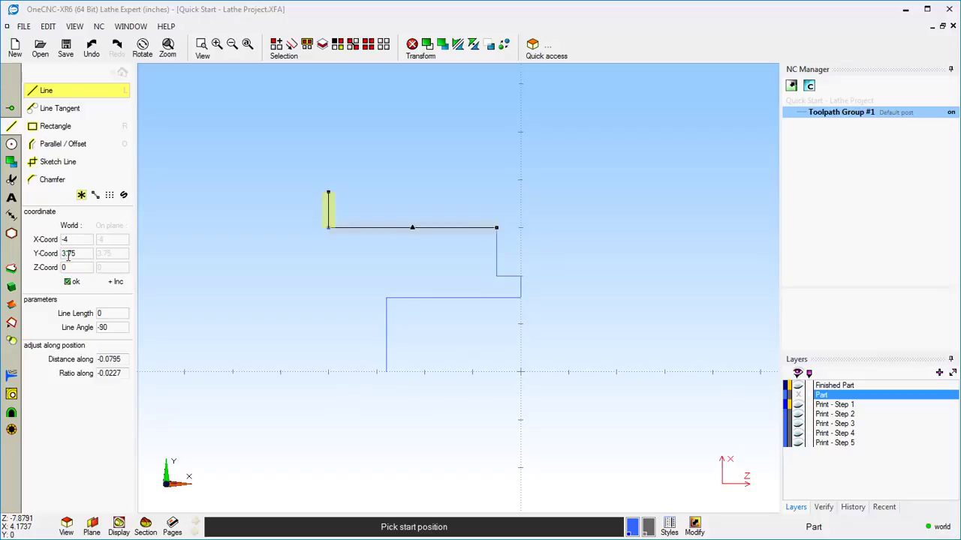
Finish the profile across to X -4.5 and down to Y 0 on the axis
{"action": "left_click_drag", "start_coordinate": [76, 238], "coordinate": [45, 237]}
{"action": "key", "text": "Return"}
{"action": "type", "text": "-4.5"}
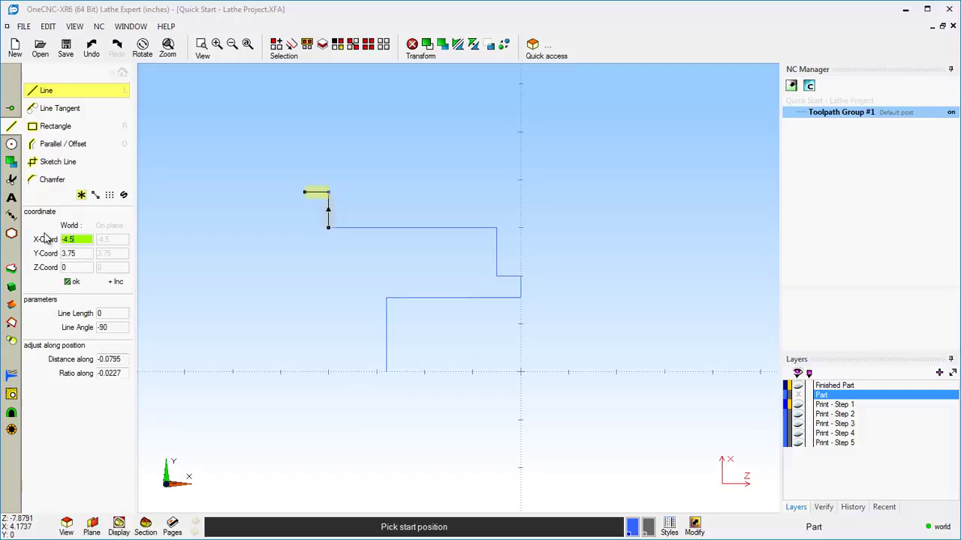
{"action": "left_click", "coordinate": [68, 281]}
{"action": "left_click_drag", "start_coordinate": [72, 253], "coordinate": [51, 256]}
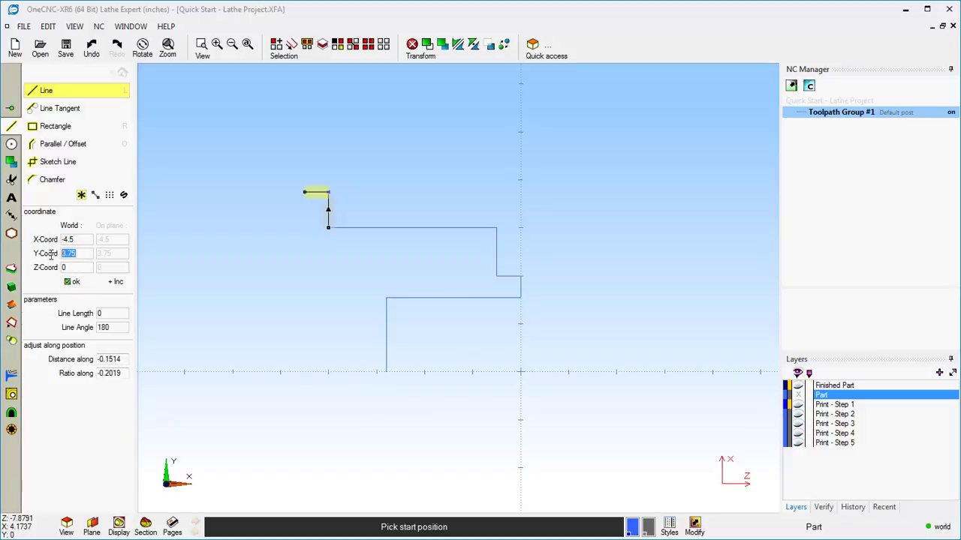
{"action": "type", "text": "0"}
{"action": "left_click", "coordinate": [67, 282]}
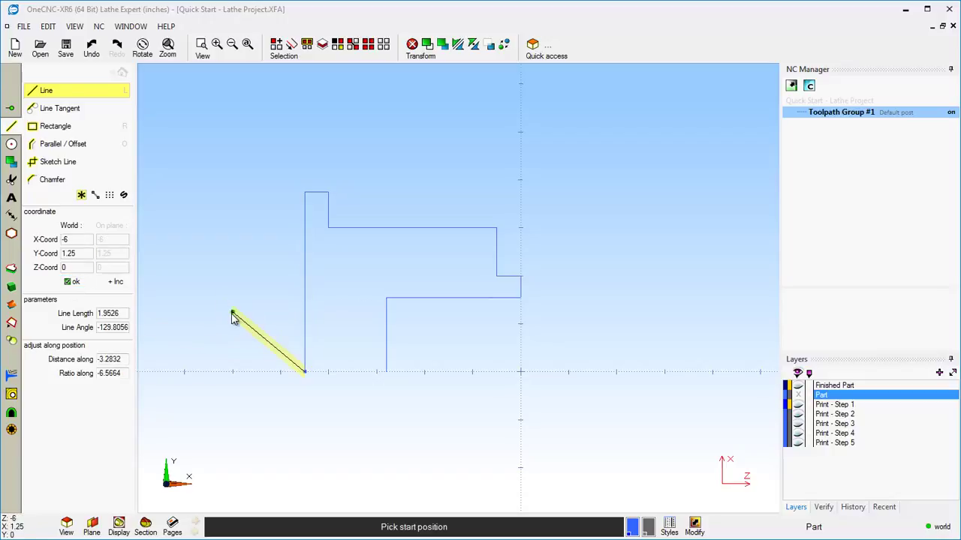
{"action": "key", "text": "Escape"}
Briefly toggle the Print - Step 1 sheet for comparison, then tilt the profile into a 3-D view
{"action": "left_click", "coordinate": [123, 72]}
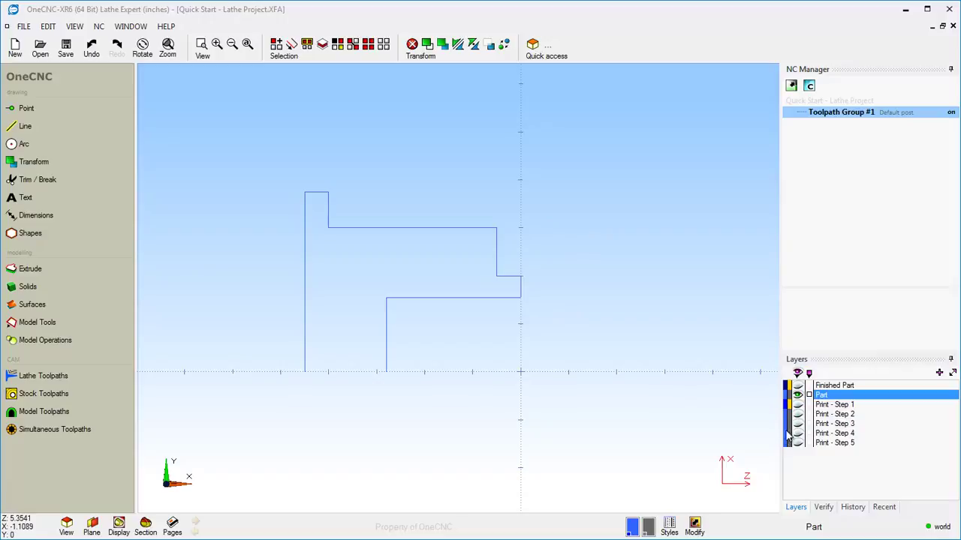
{"action": "left_click", "coordinate": [798, 405]}
{"action": "left_click", "coordinate": [797, 405]}
{"action": "left_click", "coordinate": [797, 405]}
{"action": "left_click", "coordinate": [798, 405]}
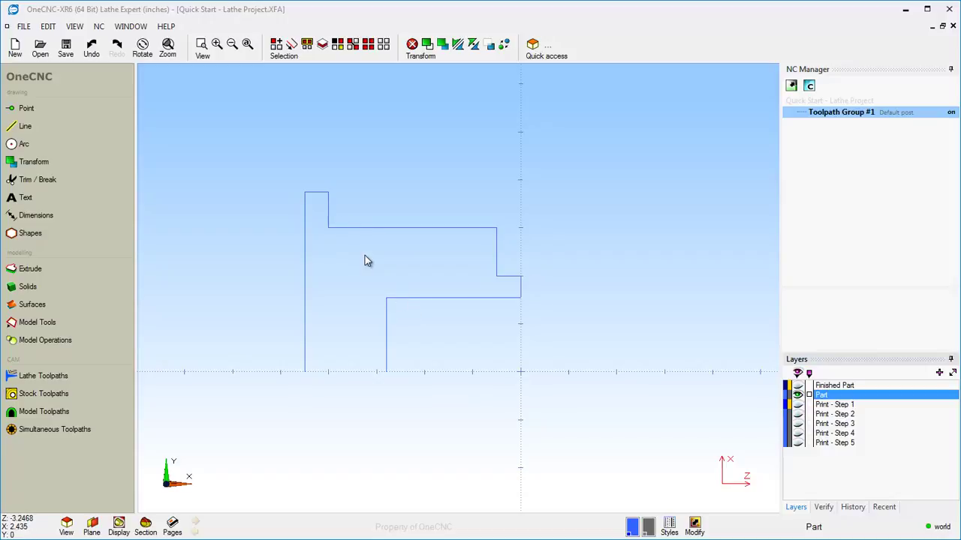
{"action": "middle_click_drag", "start_coordinate": [493, 277], "coordinate": [428, 322]}
{"action": "scroll", "coordinate": [428, 319], "scroll_direction": "up", "scroll_amount": 1}
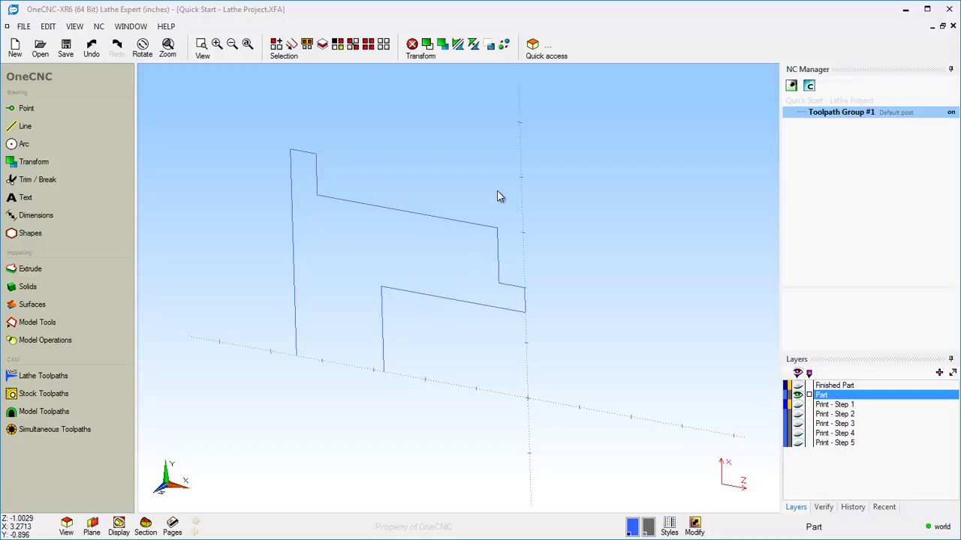
Create a Revolved solid from the profile chain about the X axis
{"action": "left_click", "coordinate": [30, 287]}
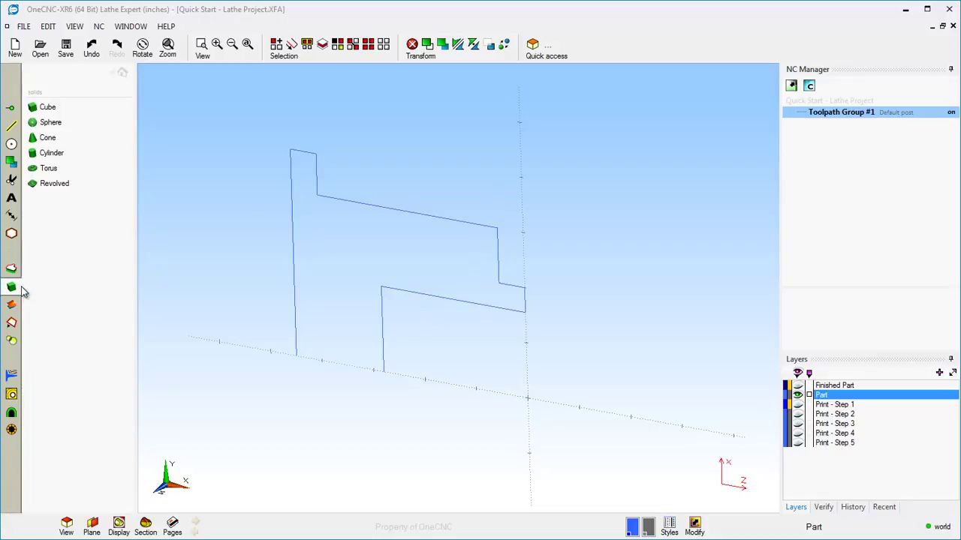
{"action": "left_click", "coordinate": [53, 189]}
{"action": "left_click_drag", "start_coordinate": [469, 200], "coordinate": [186, 76]}
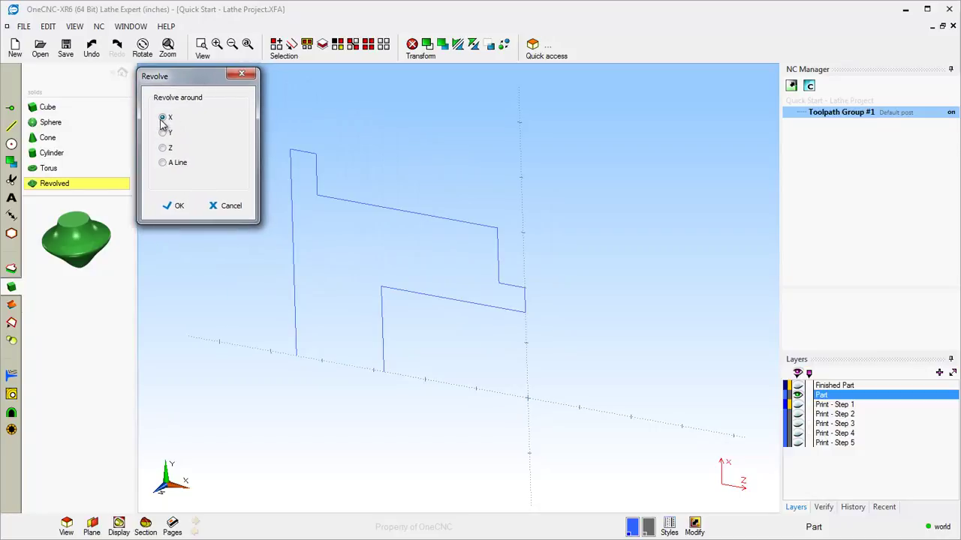
{"action": "left_click", "coordinate": [180, 207]}
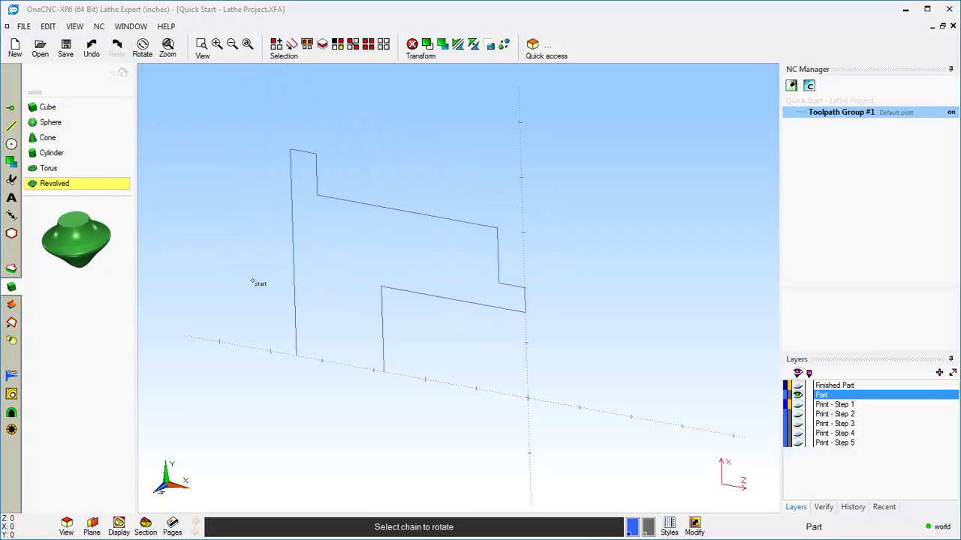
{"action": "left_click", "coordinate": [384, 368]}
{"action": "left_click", "coordinate": [389, 355]}
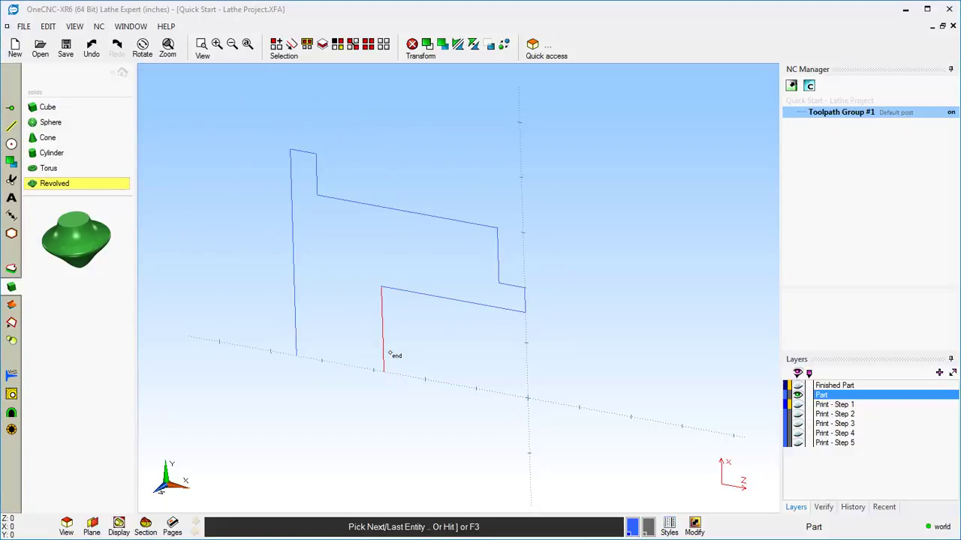
{"action": "left_click", "coordinate": [389, 353]}
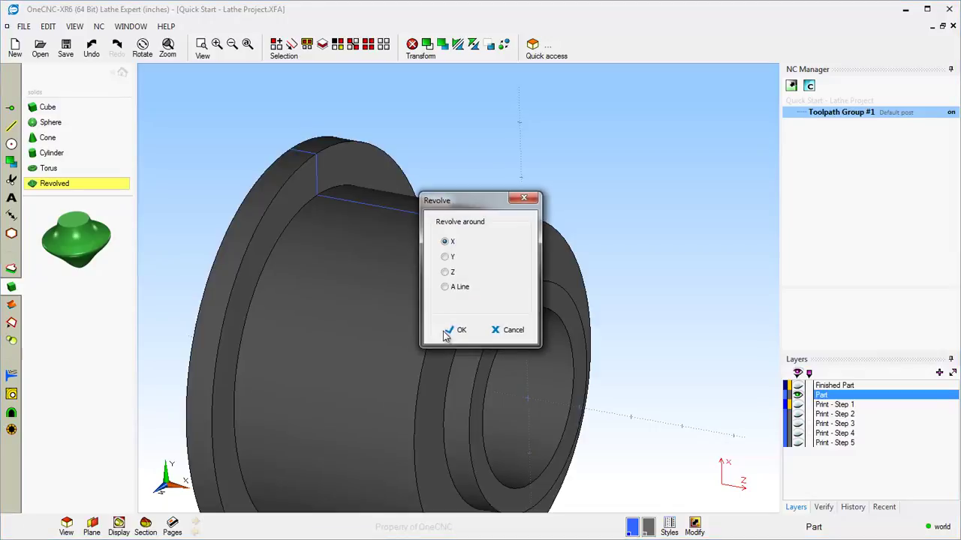
{"action": "left_click", "coordinate": [511, 330]}
{"action": "scroll", "coordinate": [491, 308], "scroll_direction": "down", "scroll_amount": 5}
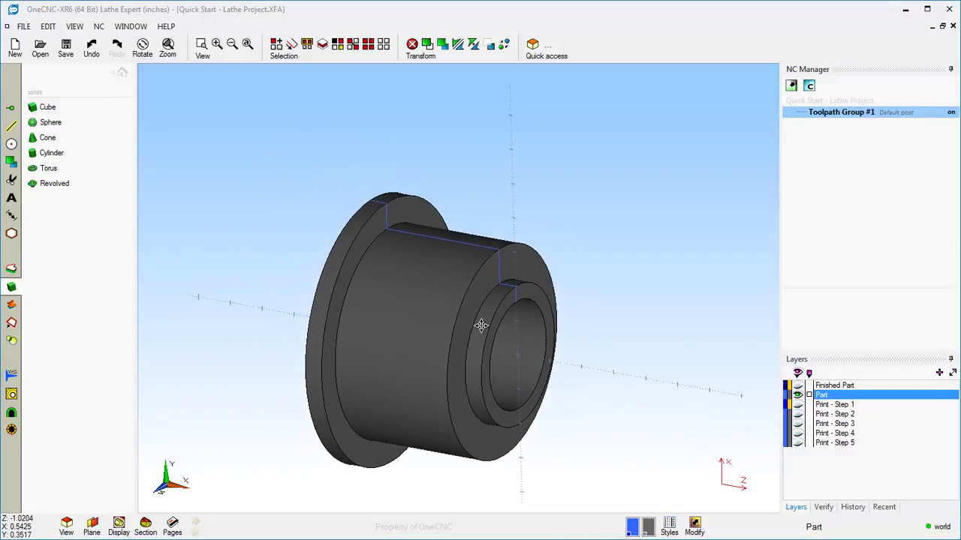
{"action": "middle_click_drag", "start_coordinate": [493, 288], "coordinate": [518, 300]}
{"action": "left_click", "coordinate": [122, 72]}
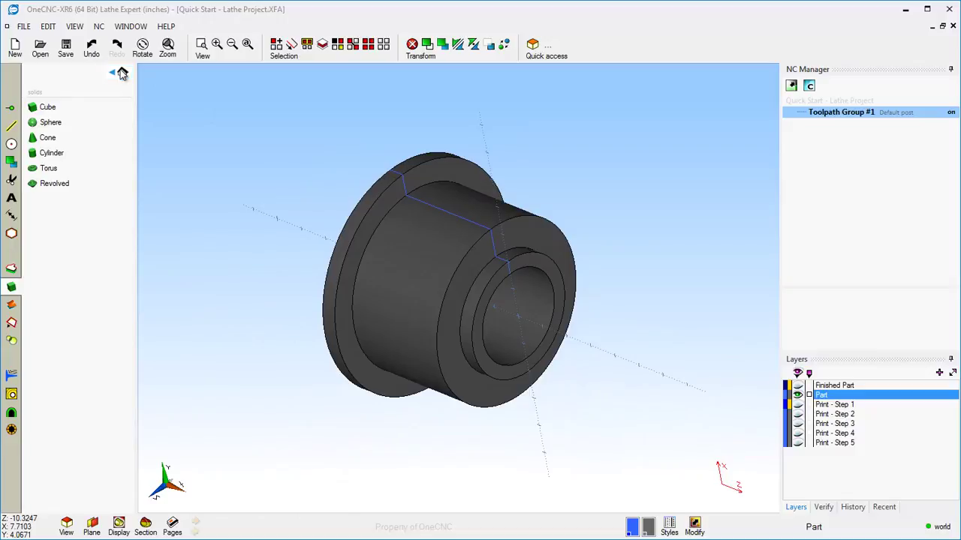
{"action": "middle_click", "coordinate": [463, 260]}
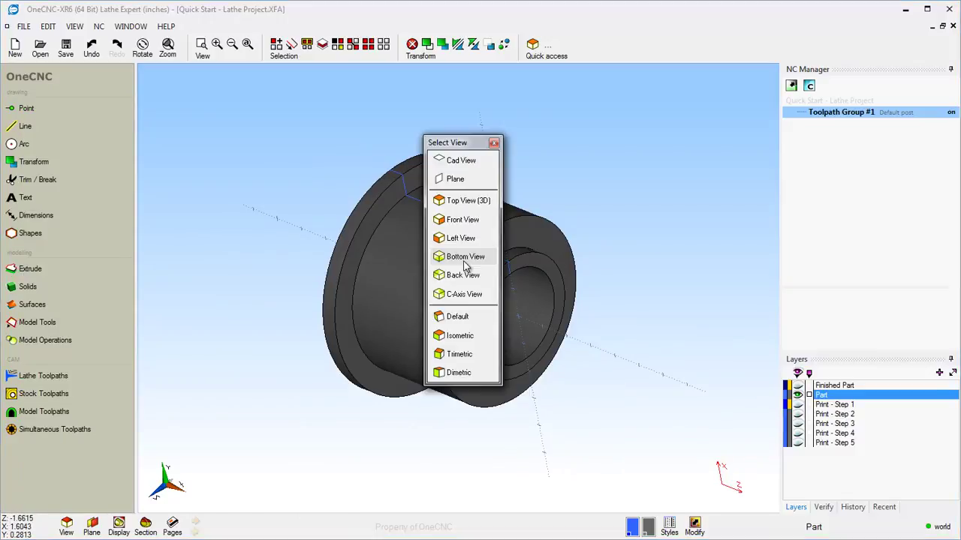
{"action": "left_click", "coordinate": [466, 205]}
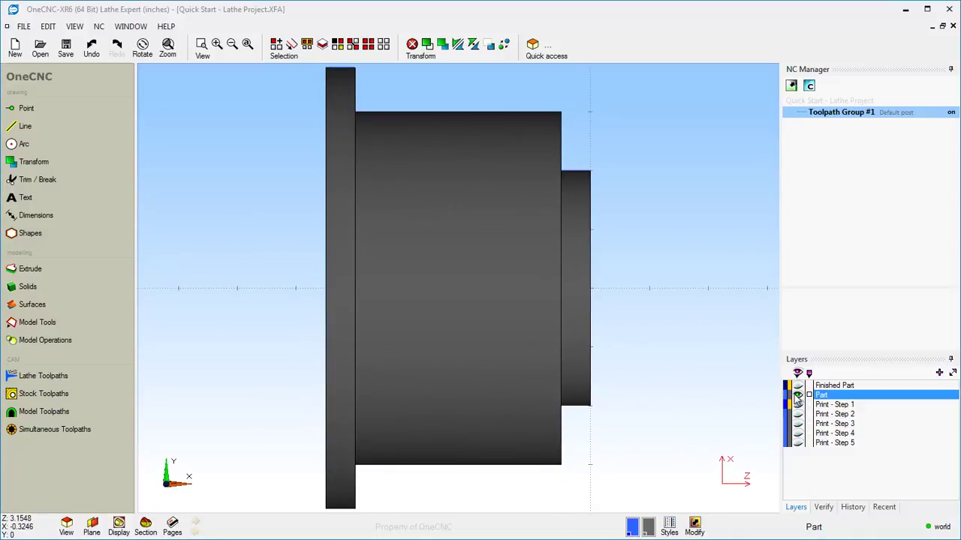
{"action": "left_click", "coordinate": [797, 396]}
{"action": "left_click", "coordinate": [798, 414]}
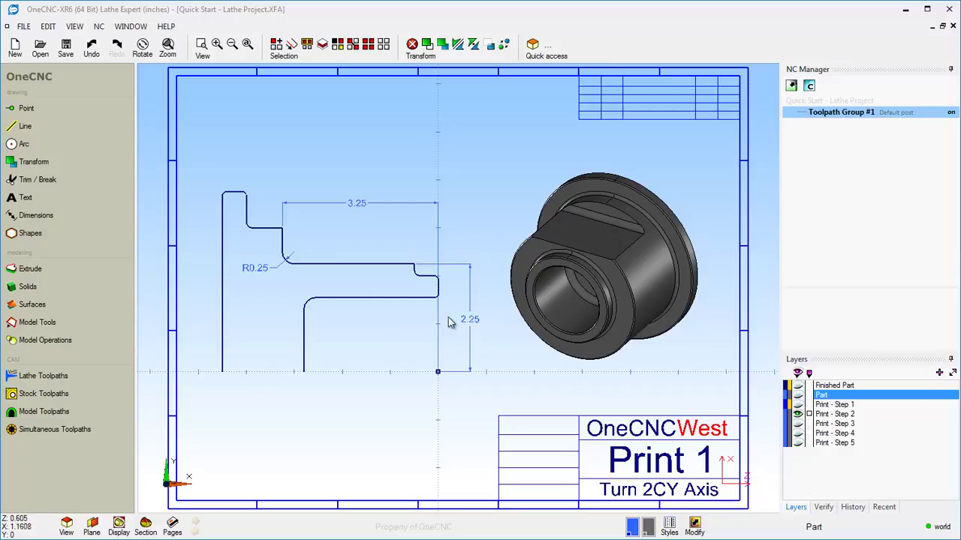
{"action": "left_click", "coordinate": [798, 414]}
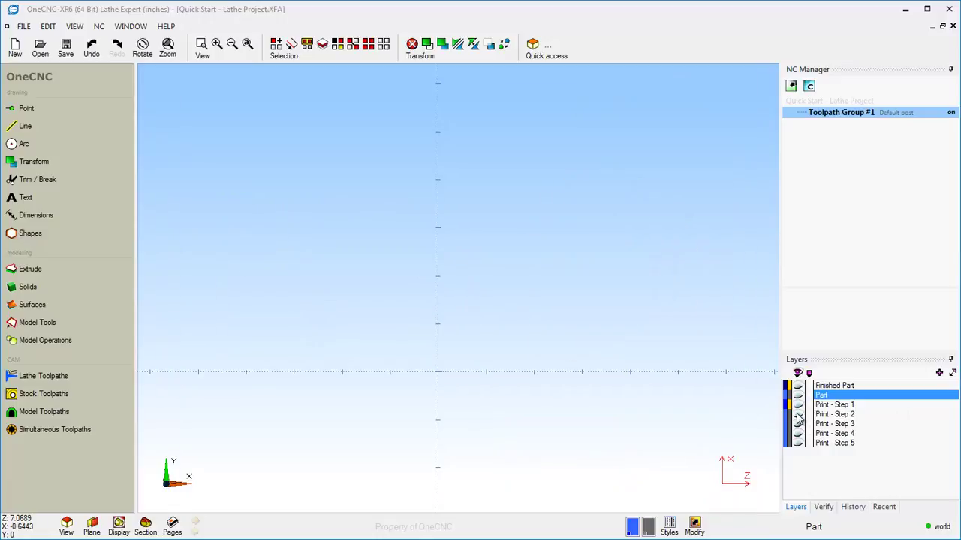
{"action": "left_click", "coordinate": [798, 395]}
{"action": "mouse_move", "coordinate": [446, 350]}
{"action": "middle_mouse_down"}
{"action": "mouse_move", "coordinate": [399, 395]}
{"action": "mouse_move", "coordinate": [418, 388]}
{"action": "mouse_move", "coordinate": [508, 297]}
{"action": "mouse_move", "coordinate": [345, 238]}
{"action": "middle_mouse_up"}
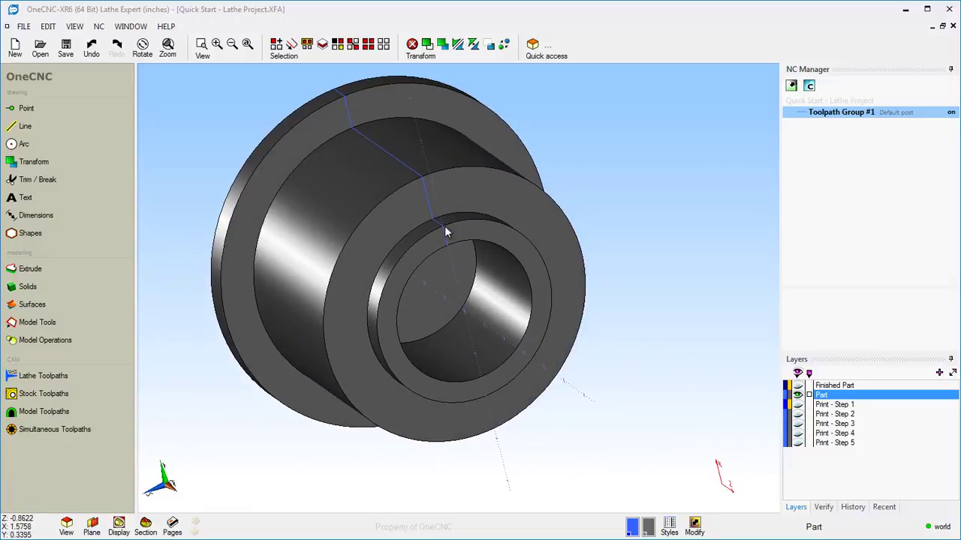
Activate the YZ Plane (B-90 A0) with plane coordinate system and active-plane display turned on
{"action": "middle_click_drag", "start_coordinate": [469, 288], "coordinate": [519, 318]}
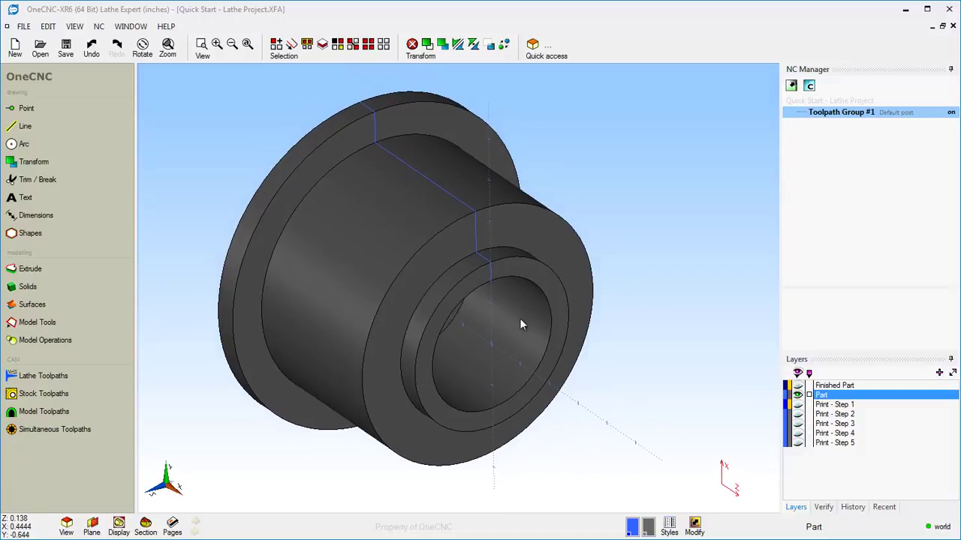
{"action": "left_click", "coordinate": [91, 525]}
{"action": "left_click_drag", "start_coordinate": [180, 284], "coordinate": [237, 76]}
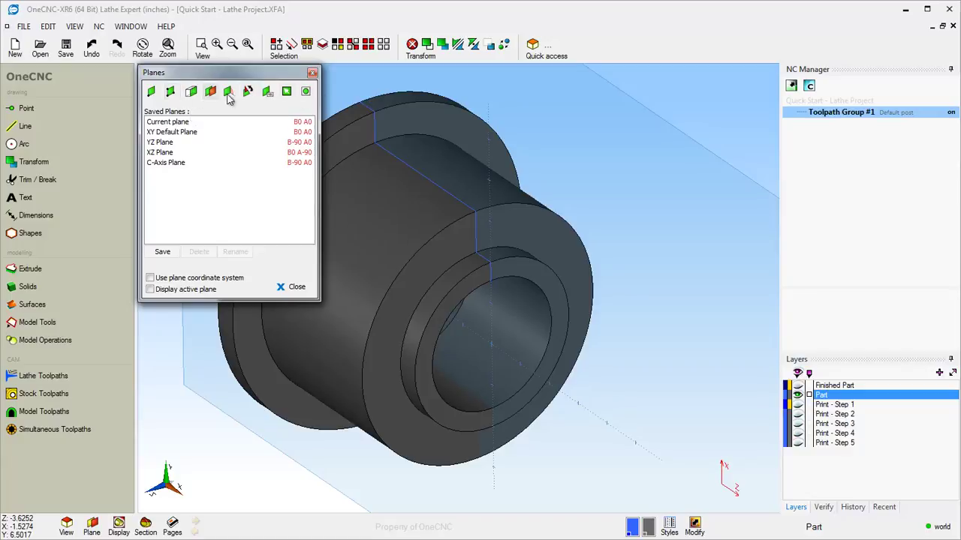
{"action": "left_click", "coordinate": [166, 143]}
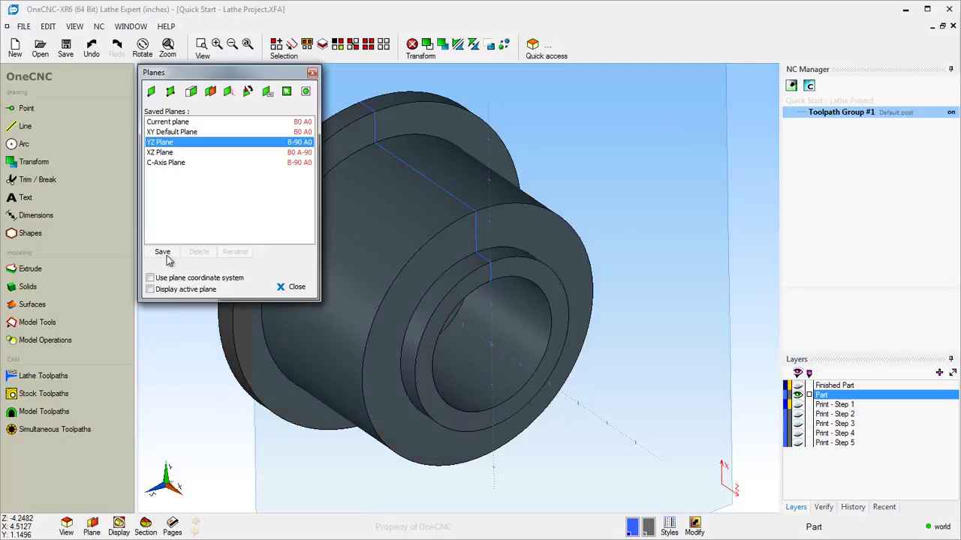
{"action": "left_click", "coordinate": [150, 279]}
{"action": "left_click", "coordinate": [151, 289]}
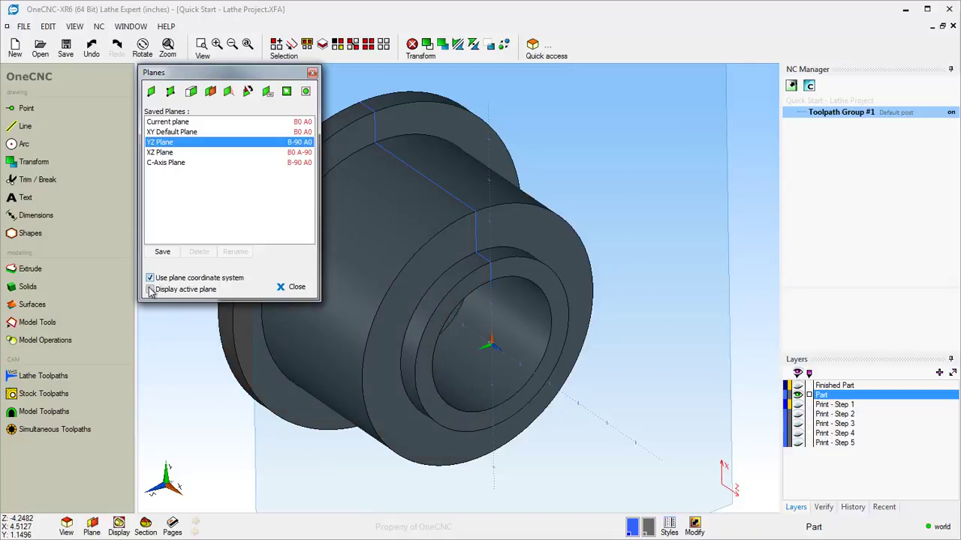
{"action": "left_click", "coordinate": [297, 287]}
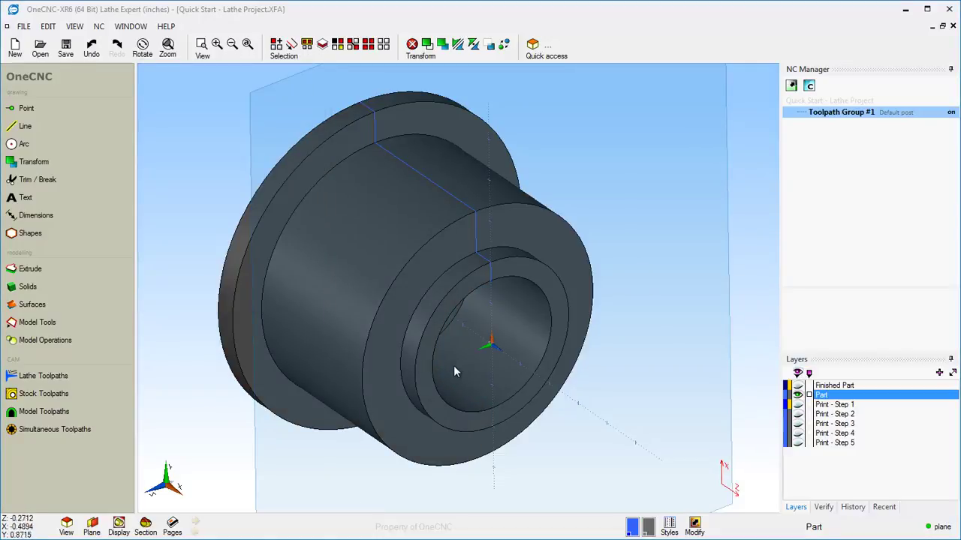
Switch to the Plane view looking straight at the active YZ plane
{"action": "right_click", "coordinate": [592, 317]}
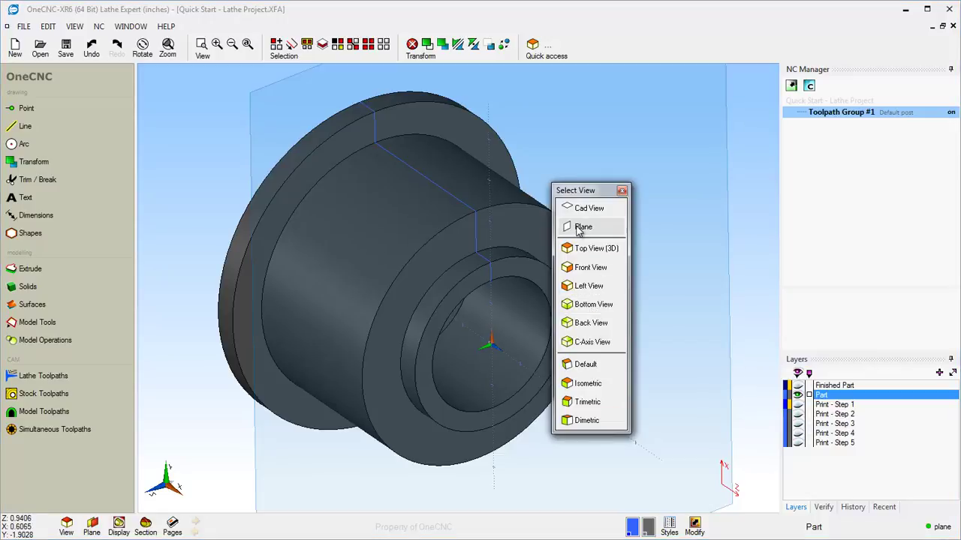
{"action": "left_click", "coordinate": [583, 227]}
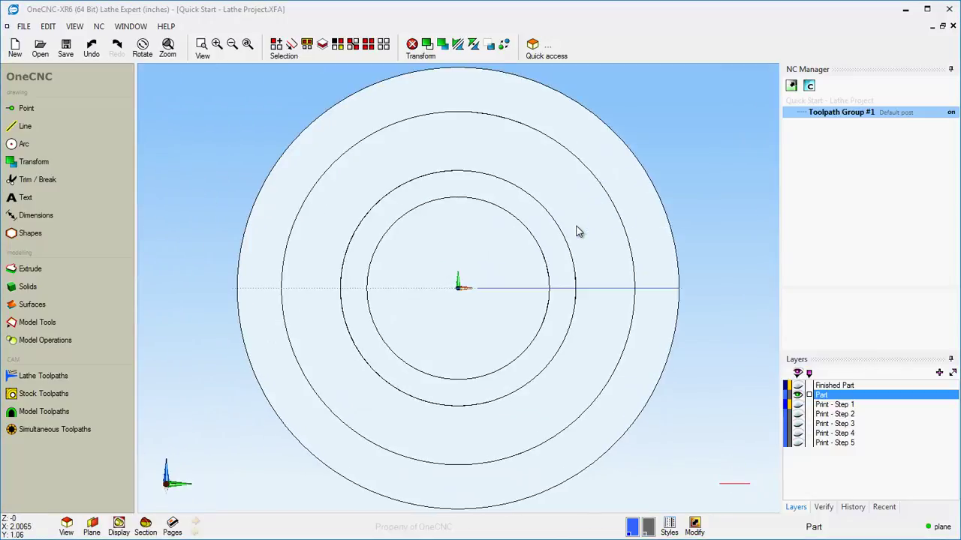
{"action": "scroll", "coordinate": [578, 231], "scroll_direction": "down", "scroll_amount": 1}
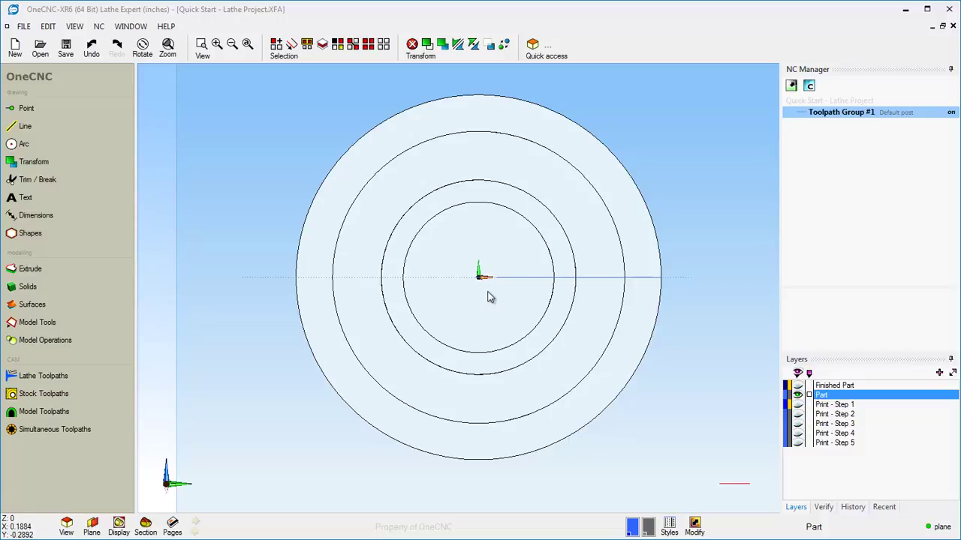
Draw a zero-radius rectangle from corner X2.25 Y2.5 to corner X4.625 Y-2.75
{"action": "left_click", "coordinate": [36, 128]}
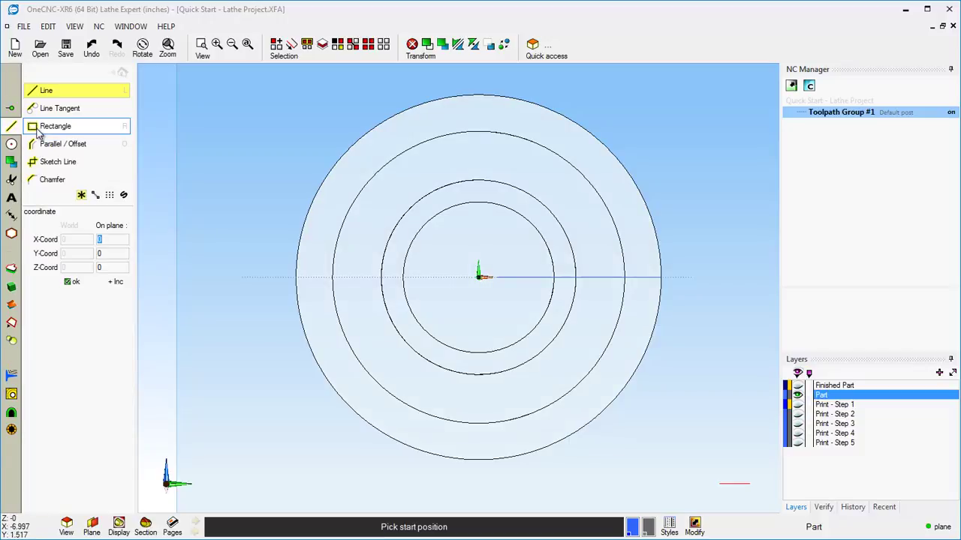
{"action": "left_click", "coordinate": [39, 128]}
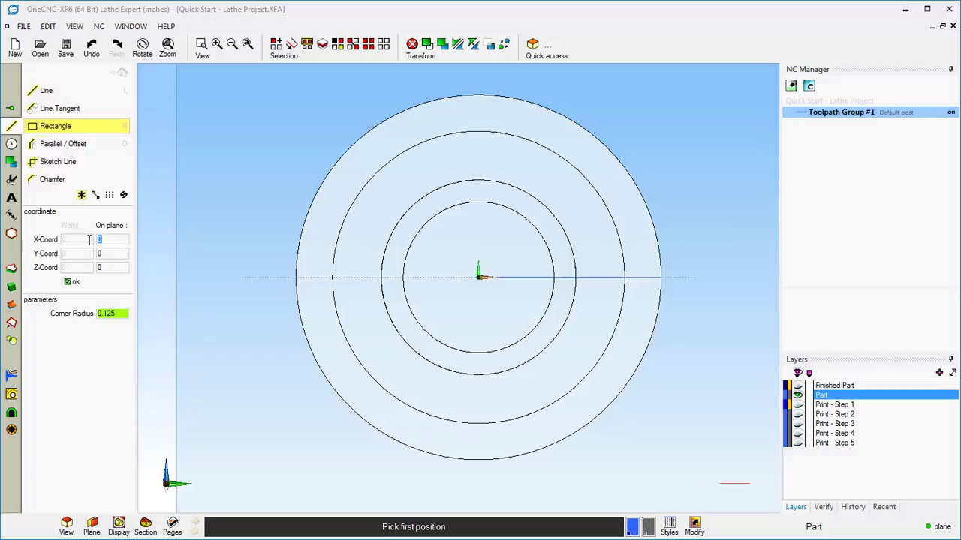
{"action": "type", "text": ".25"}
{"action": "key", "text": "Return"}
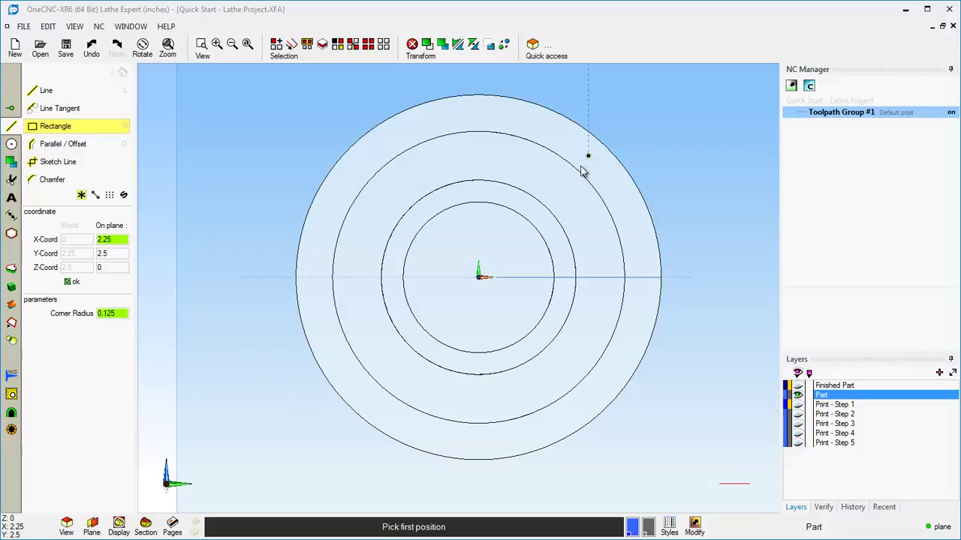
{"action": "left_click_drag", "start_coordinate": [124, 312], "coordinate": [71, 313]}
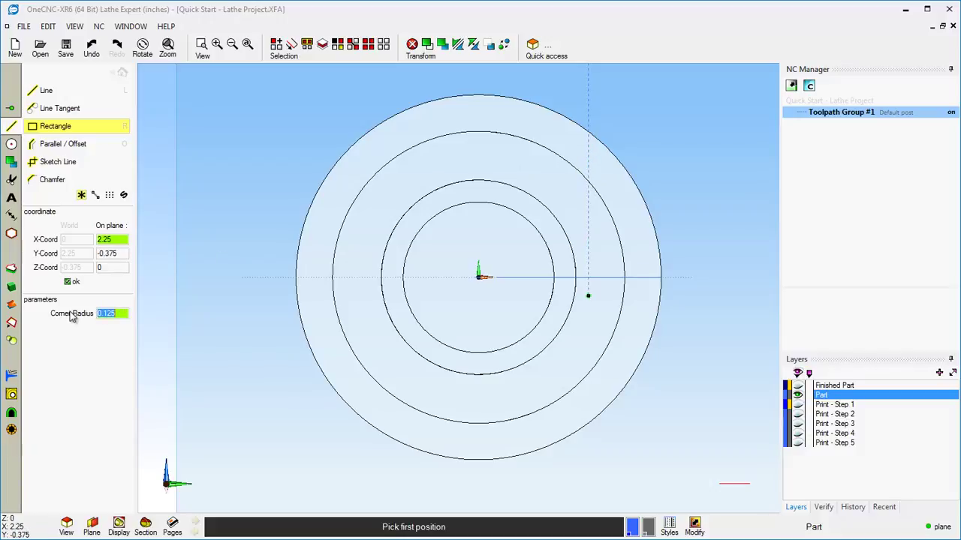
{"action": "type", "text": "0"}
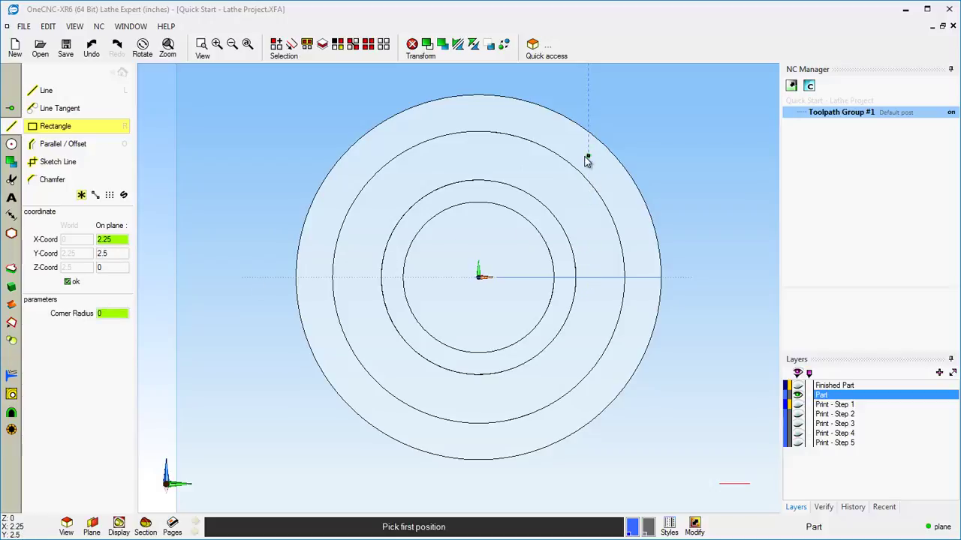
{"action": "left_click", "coordinate": [586, 158]}
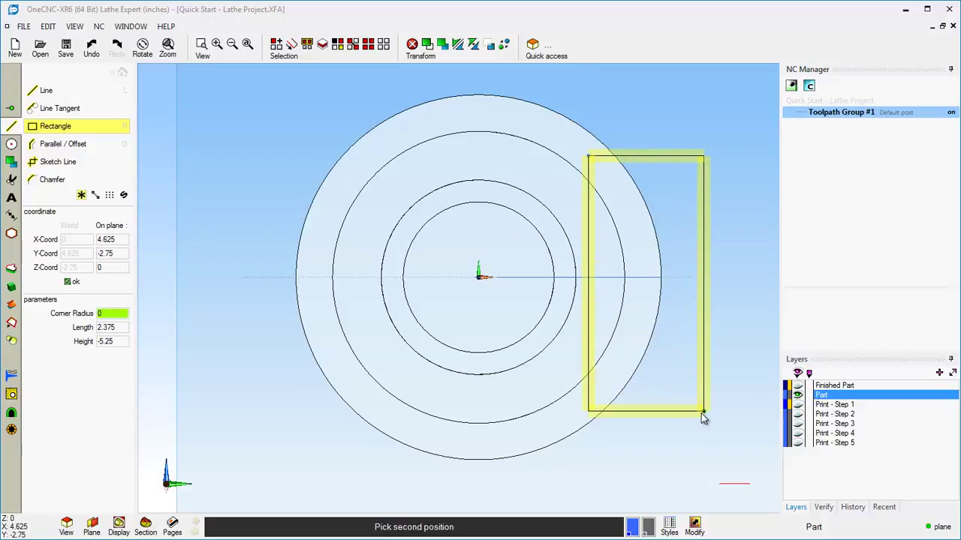
{"action": "left_click", "coordinate": [701, 413]}
{"action": "key", "text": "Escape"}
{"action": "mouse_move", "coordinate": [467, 324]}
{"action": "middle_mouse_down"}
{"action": "mouse_move", "coordinate": [545, 389]}
{"action": "mouse_move", "coordinate": [375, 490]}
{"action": "mouse_move", "coordinate": [438, 414]}
{"action": "mouse_move", "coordinate": [454, 480]}
{"action": "mouse_move", "coordinate": [430, 471]}
{"action": "mouse_move", "coordinate": [433, 461]}
{"action": "middle_mouse_up"}
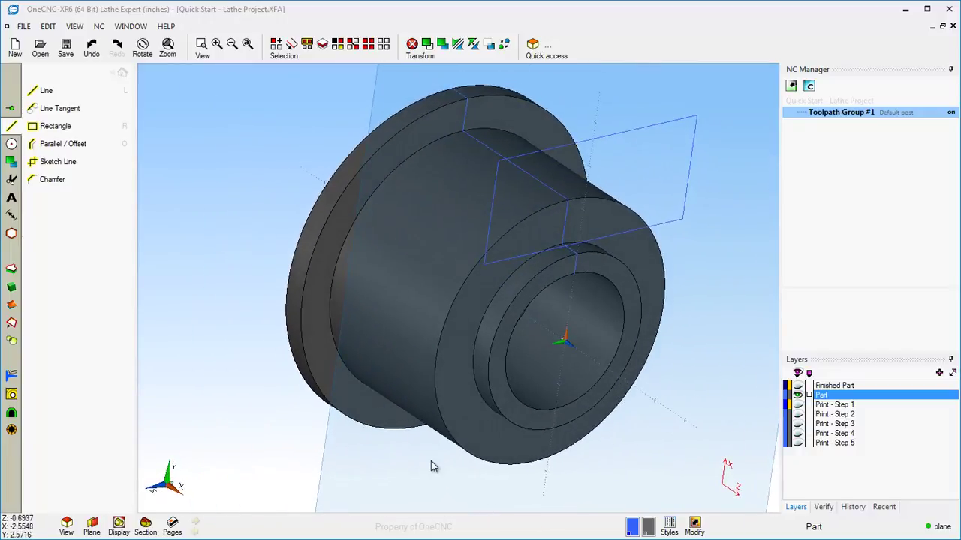
Extrude-cut the rectangle loop into the hub to form the milled flat
{"action": "middle_click_drag", "start_coordinate": [455, 435], "coordinate": [435, 455]}
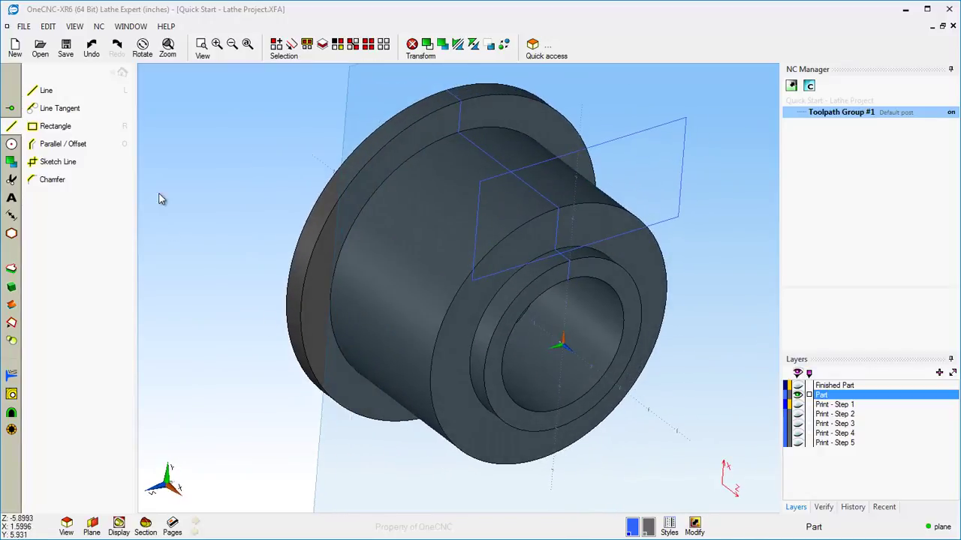
{"action": "left_click", "coordinate": [121, 74]}
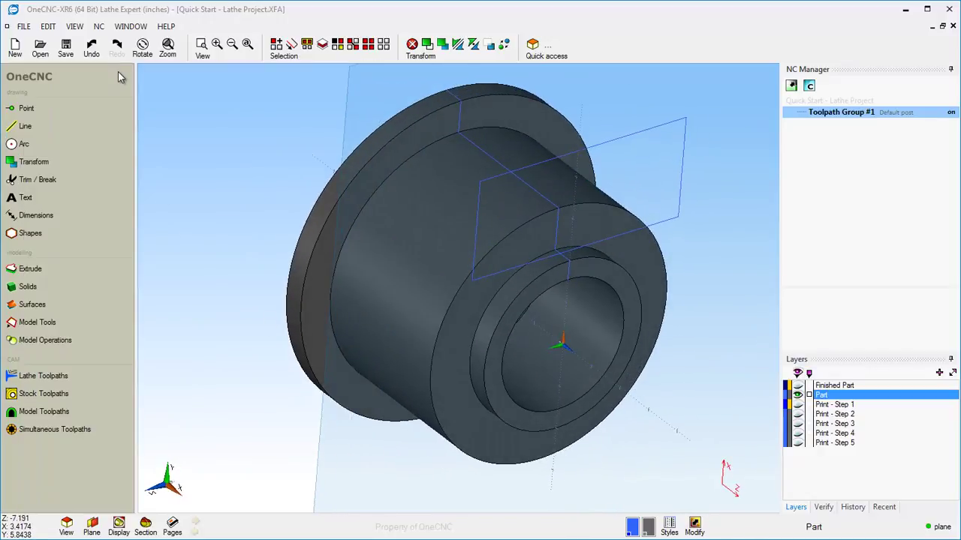
{"action": "left_click", "coordinate": [30, 269]}
{"action": "left_click", "coordinate": [67, 124]}
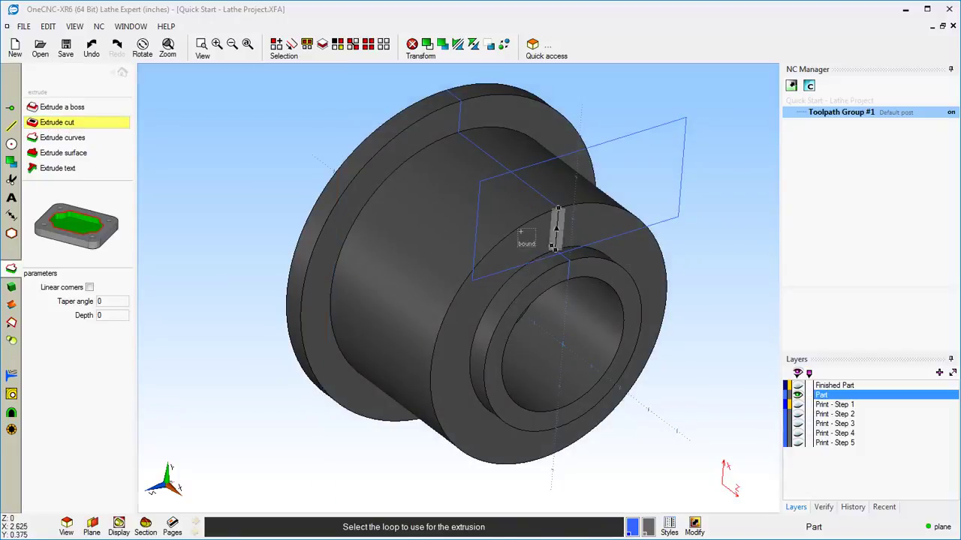
{"action": "left_click", "coordinate": [476, 232]}
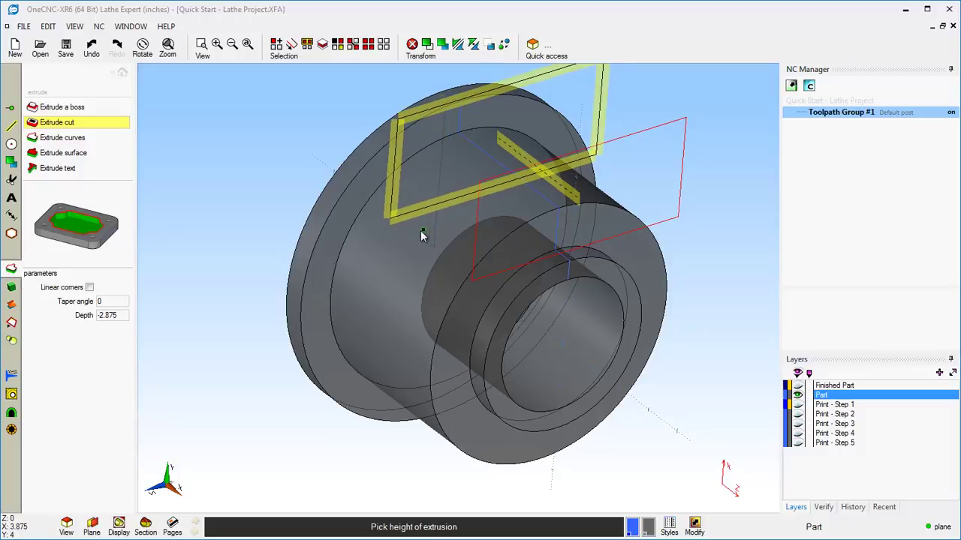
{"action": "left_click", "coordinate": [412, 229]}
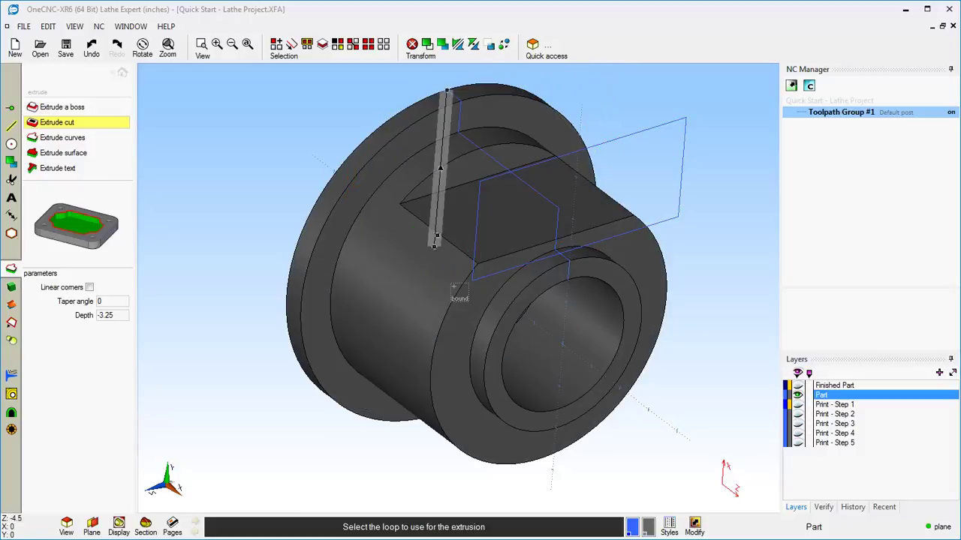
{"action": "right_click", "coordinate": [455, 287]}
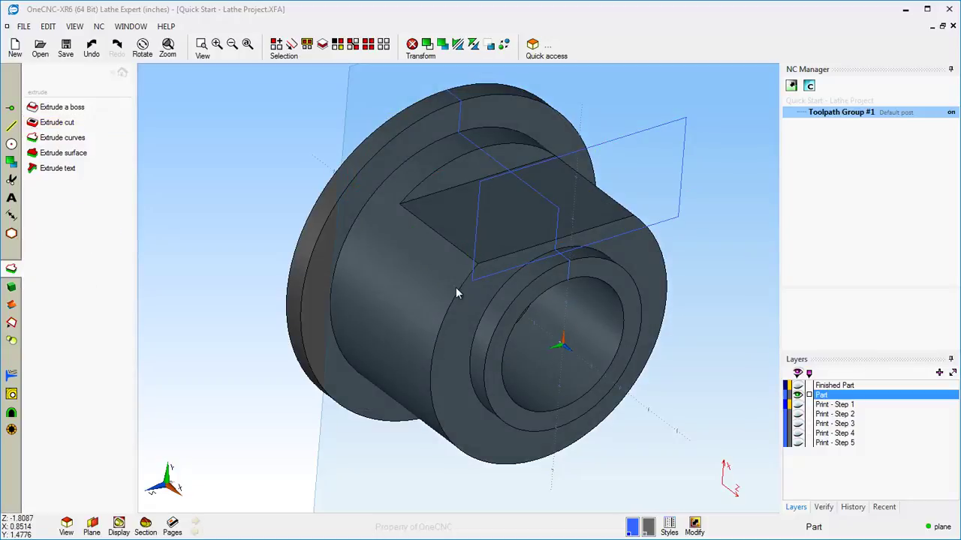
{"action": "mouse_move", "coordinate": [417, 275]}
{"action": "middle_mouse_down"}
{"action": "mouse_move", "coordinate": [404, 271]}
{"action": "mouse_move", "coordinate": [435, 228]}
{"action": "mouse_move", "coordinate": [422, 260]}
{"action": "middle_mouse_up"}
{"action": "middle_click_drag", "start_coordinate": [533, 249], "coordinate": [475, 302]}
{"action": "middle_click_drag", "start_coordinate": [535, 224], "coordinate": [472, 208]}
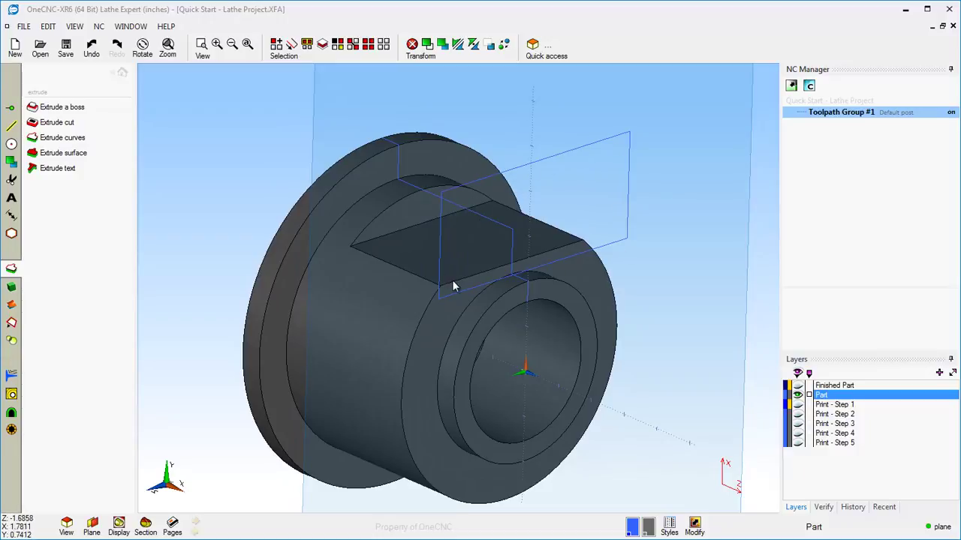
{"action": "left_click", "coordinate": [291, 44]}
{"action": "left_click", "coordinate": [568, 153]}
{"action": "left_click", "coordinate": [576, 155]}
{"action": "key", "text": "F3"}
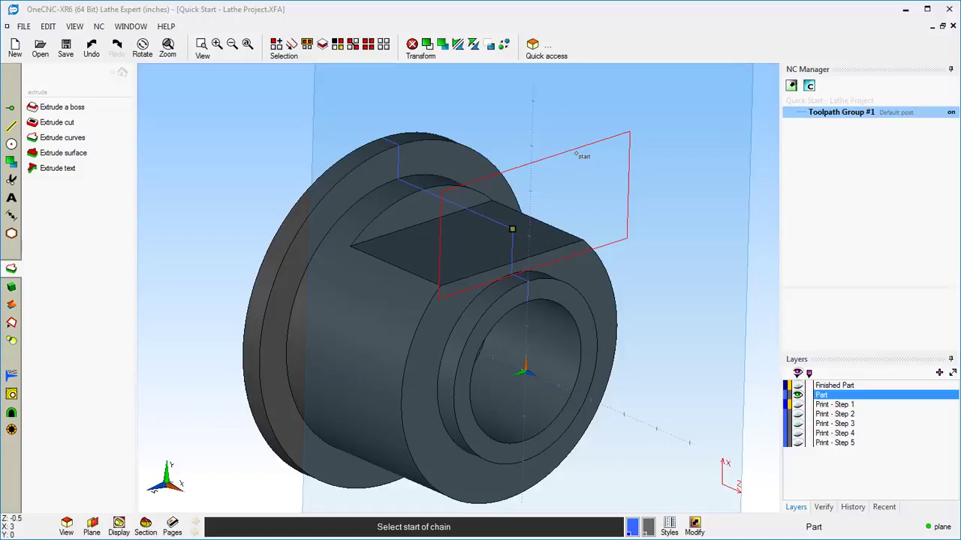
{"action": "left_click", "coordinate": [578, 159]}
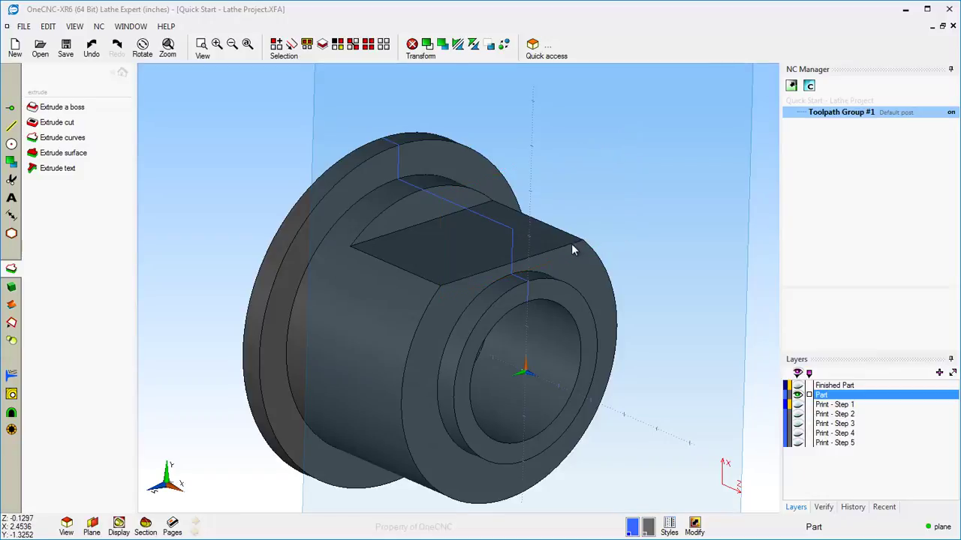
{"action": "middle_click_drag", "start_coordinate": [571, 245], "coordinate": [509, 173]}
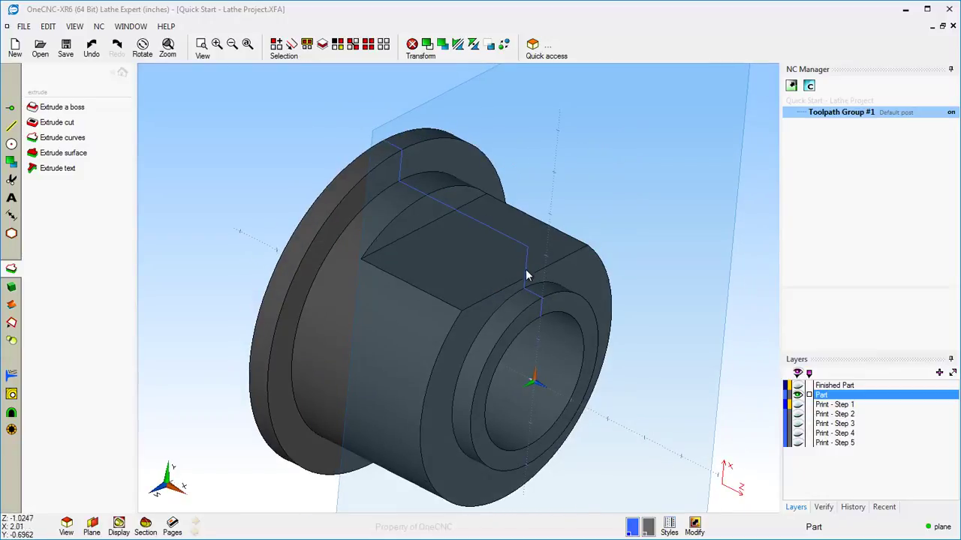
{"action": "middle_click_drag", "start_coordinate": [482, 243], "coordinate": [470, 227]}
{"action": "middle_click", "coordinate": [470, 227]}
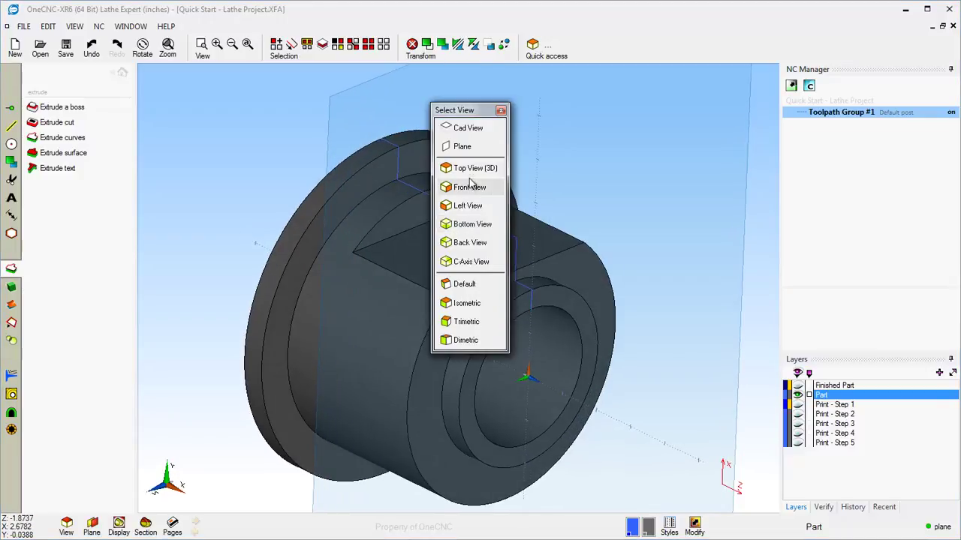
{"action": "left_click", "coordinate": [469, 184]}
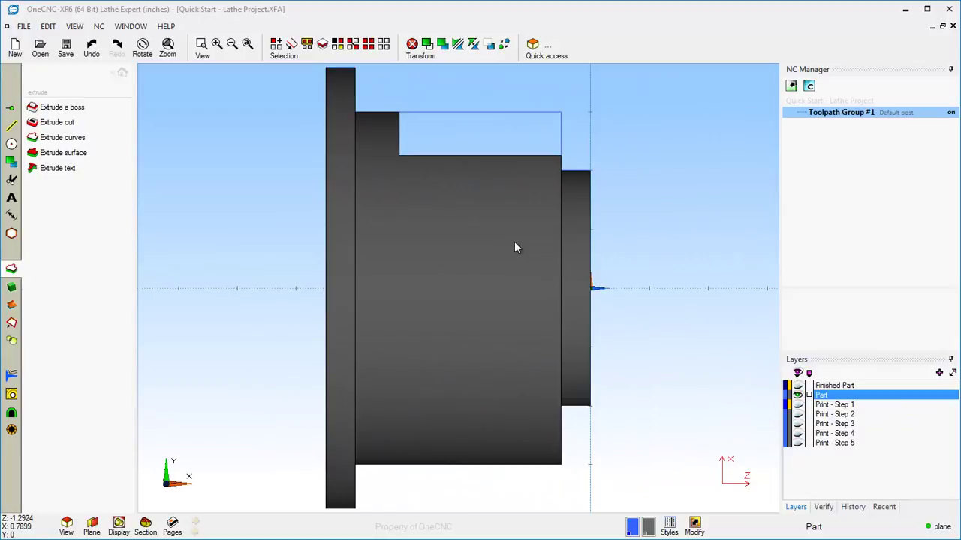
{"action": "left_click", "coordinate": [798, 396]}
{"action": "left_click", "coordinate": [798, 424]}
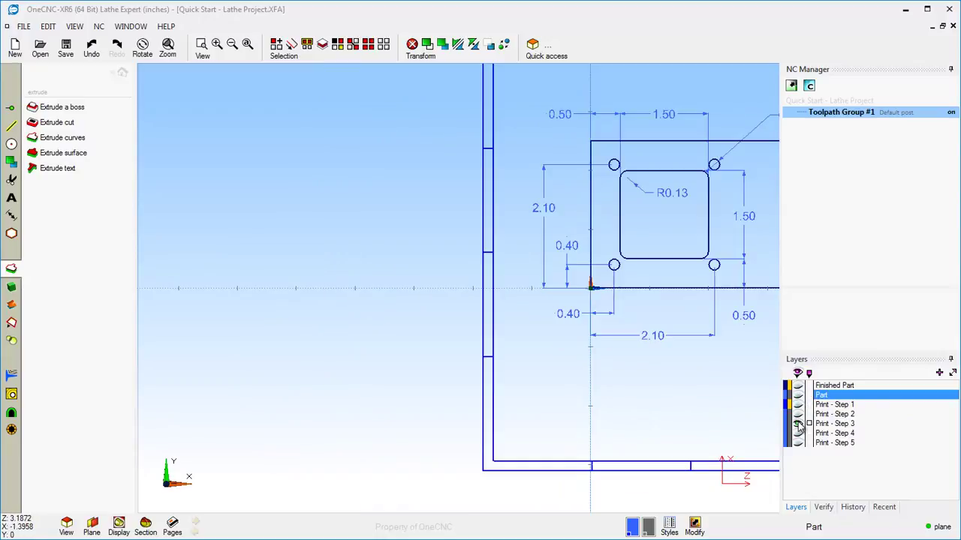
{"action": "key", "text": "Home"}
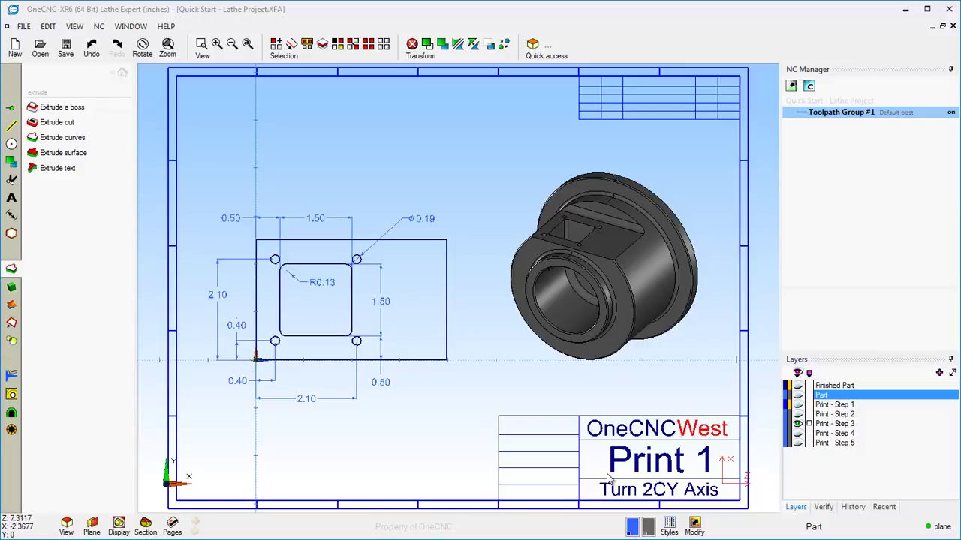
{"action": "left_click", "coordinate": [798, 424]}
{"action": "left_click", "coordinate": [798, 395]}
{"action": "middle_click_drag", "start_coordinate": [296, 232], "coordinate": [570, 282]}
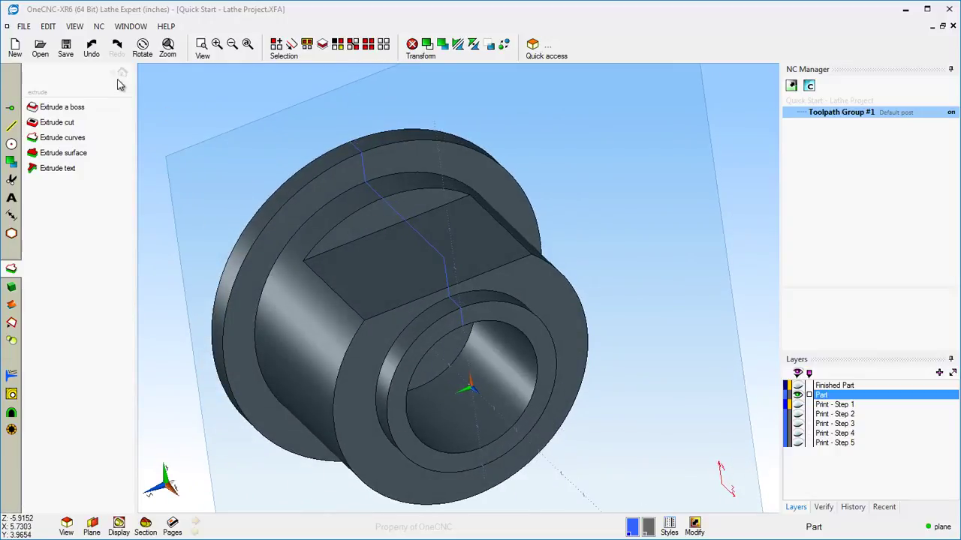
Create a plane from points with origin at the flat's corner, X along its edge, Y across it
{"action": "left_click", "coordinate": [122, 72]}
{"action": "left_click", "coordinate": [92, 525]}
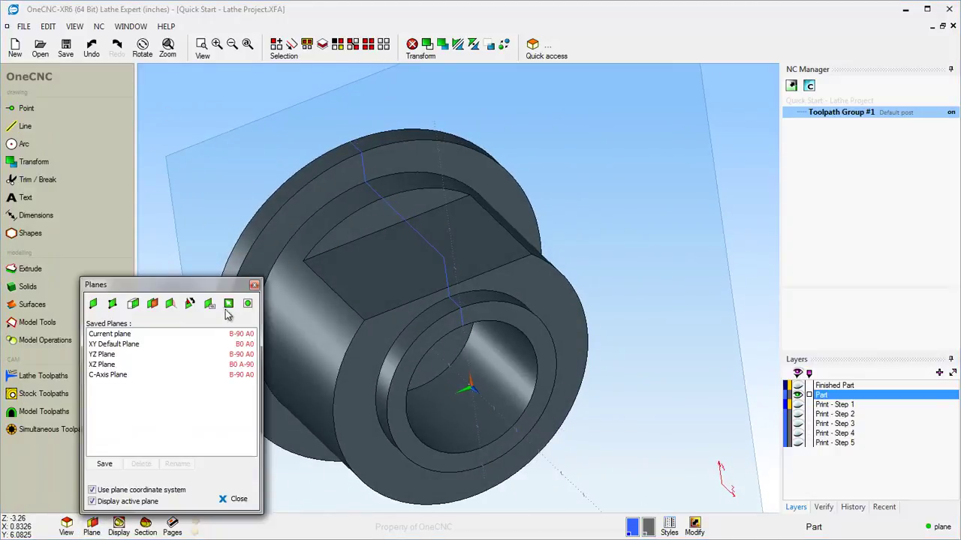
{"action": "left_click_drag", "start_coordinate": [222, 285], "coordinate": [278, 76]}
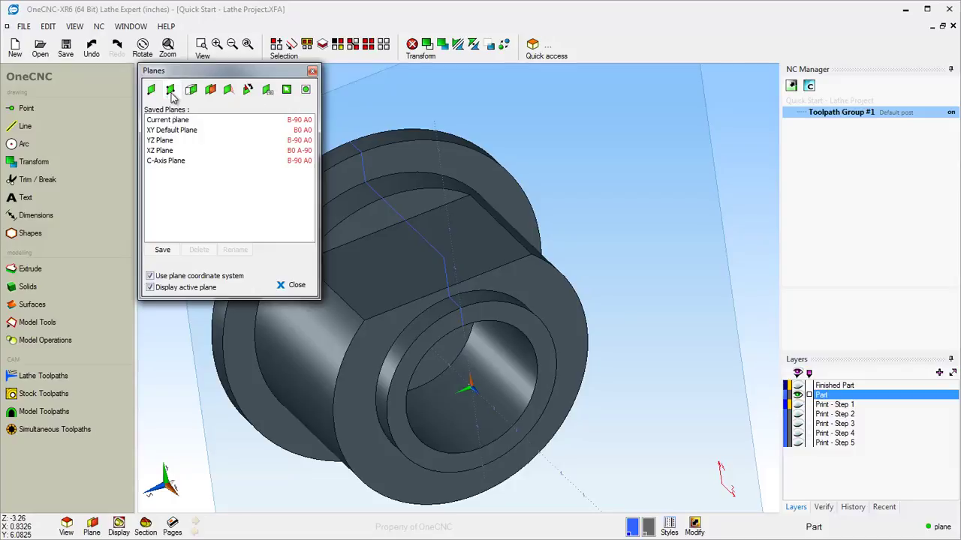
{"action": "left_click", "coordinate": [171, 90]}
{"action": "scroll", "coordinate": [337, 320], "scroll_direction": "up", "scroll_amount": 3}
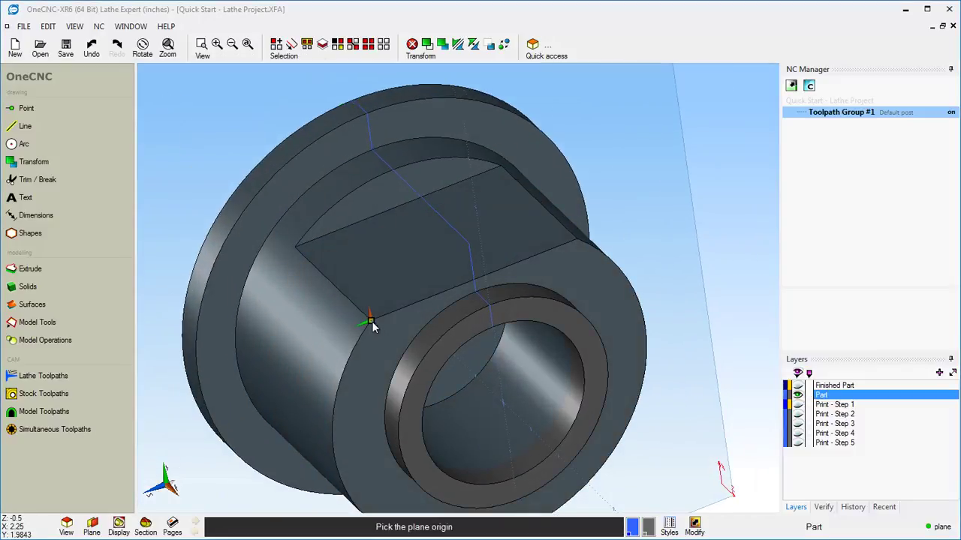
{"action": "left_click", "coordinate": [371, 321]}
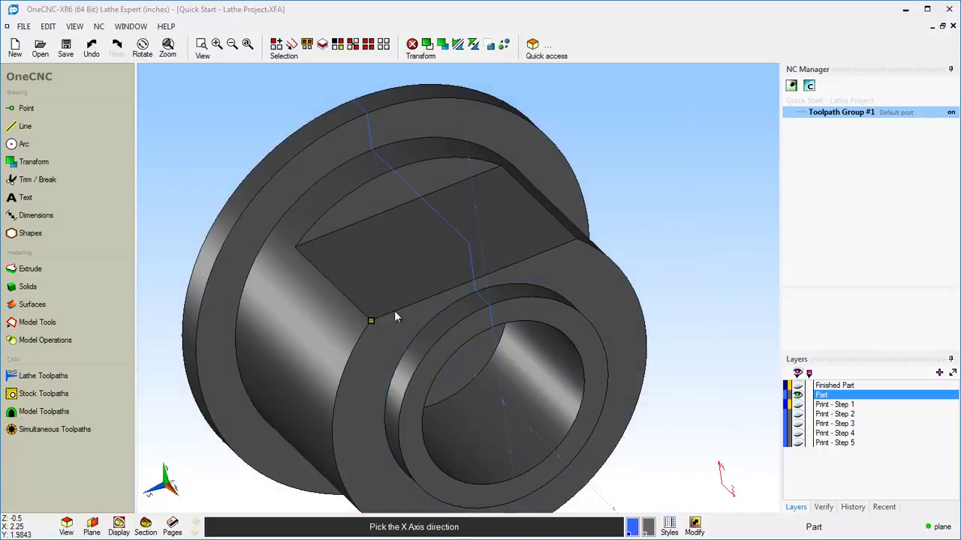
{"action": "left_click", "coordinate": [577, 239]}
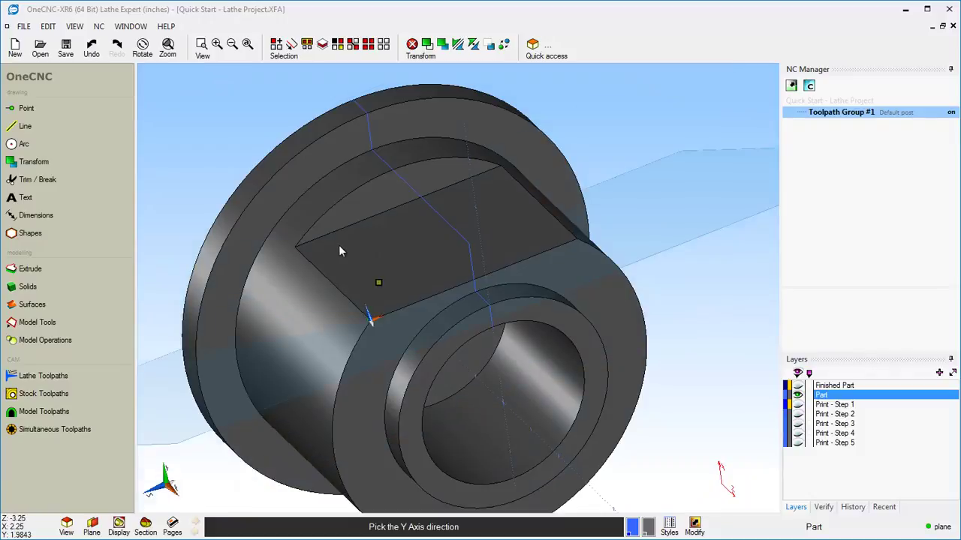
{"action": "left_click", "coordinate": [297, 248]}
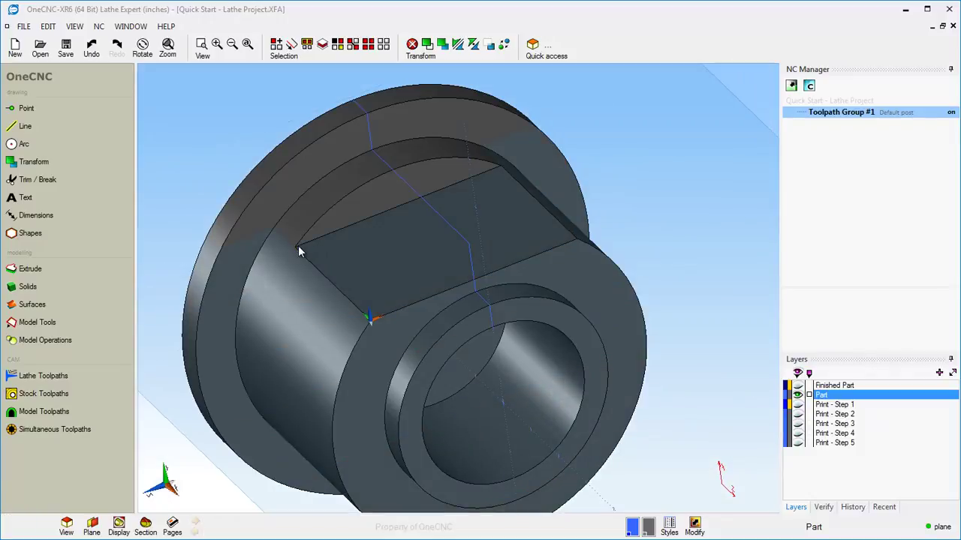
{"action": "scroll", "coordinate": [349, 269], "scroll_direction": "down", "scroll_amount": 3}
{"action": "middle_click_drag", "start_coordinate": [382, 278], "coordinate": [398, 334]}
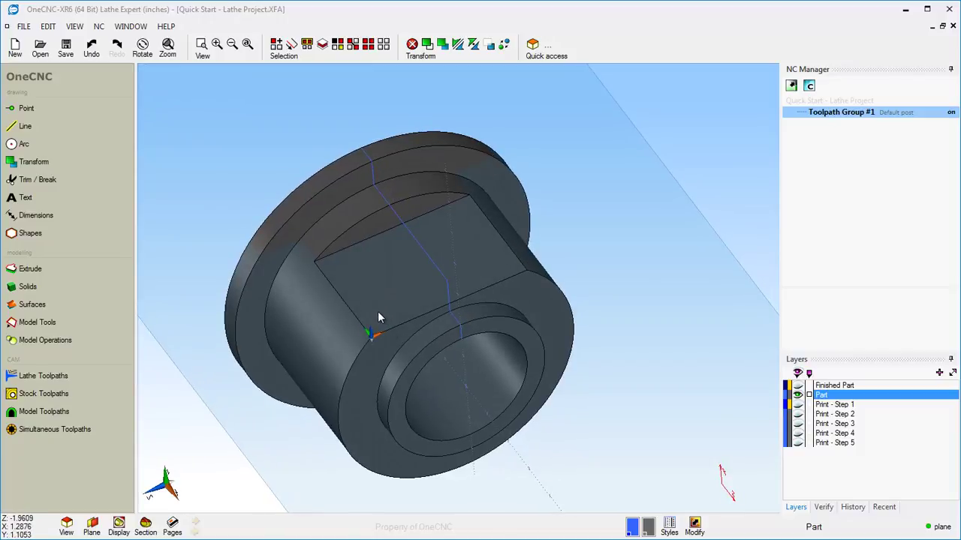
Place the first 0.1875-diameter hole circle at X 0.4, Y 0.4, Z 0
{"action": "left_click", "coordinate": [23, 143]}
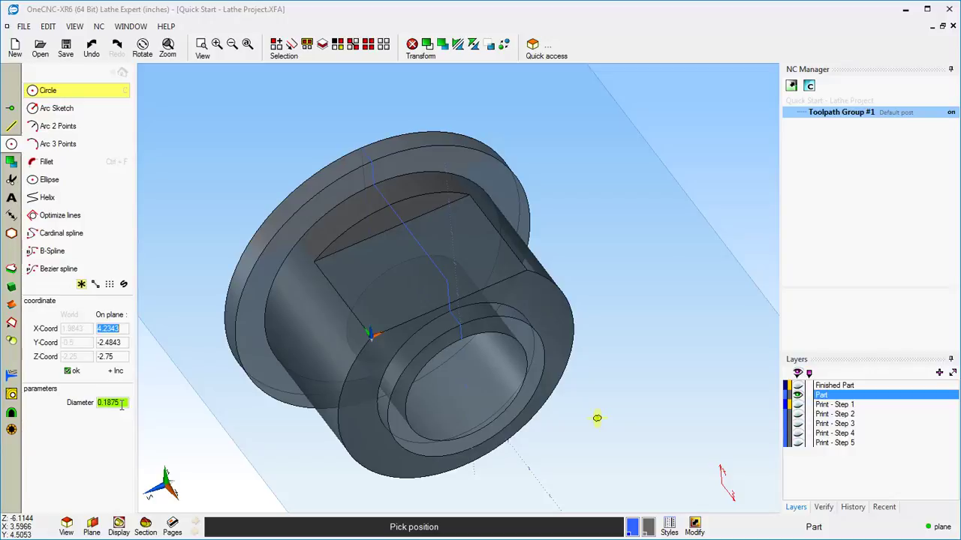
{"action": "left_click", "coordinate": [116, 357]}
{"action": "type", "text": "0"}
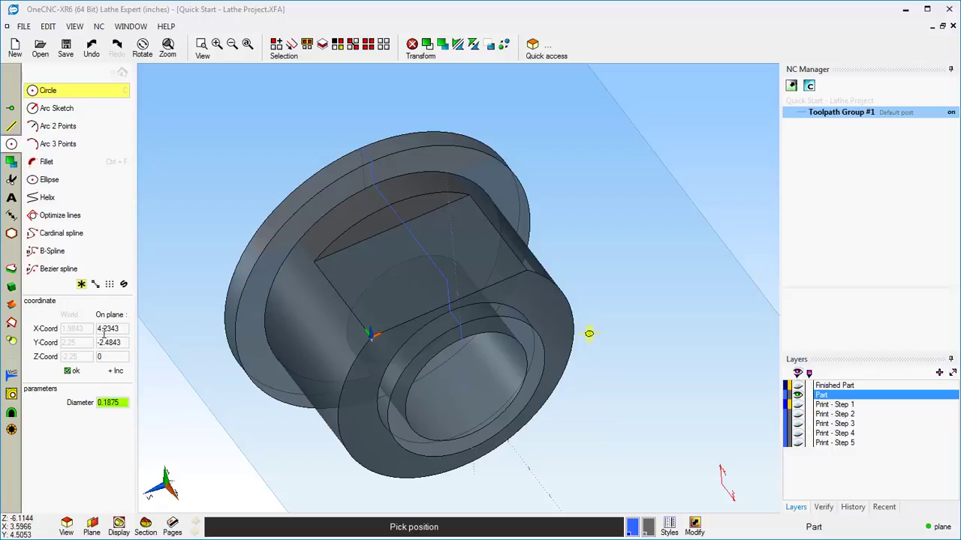
{"action": "left_click_drag", "start_coordinate": [122, 329], "coordinate": [101, 330]}
{"action": "type", "text": "4"}
{"action": "left_click_drag", "start_coordinate": [127, 341], "coordinate": [86, 344]}
{"action": "type", "text": "4"}
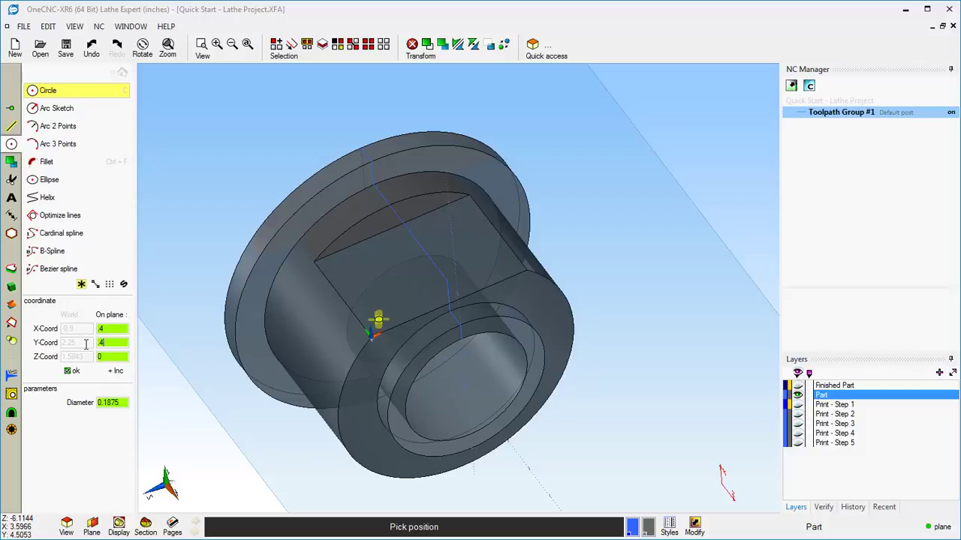
{"action": "left_click", "coordinate": [74, 372]}
{"action": "left_click", "coordinate": [71, 372]}
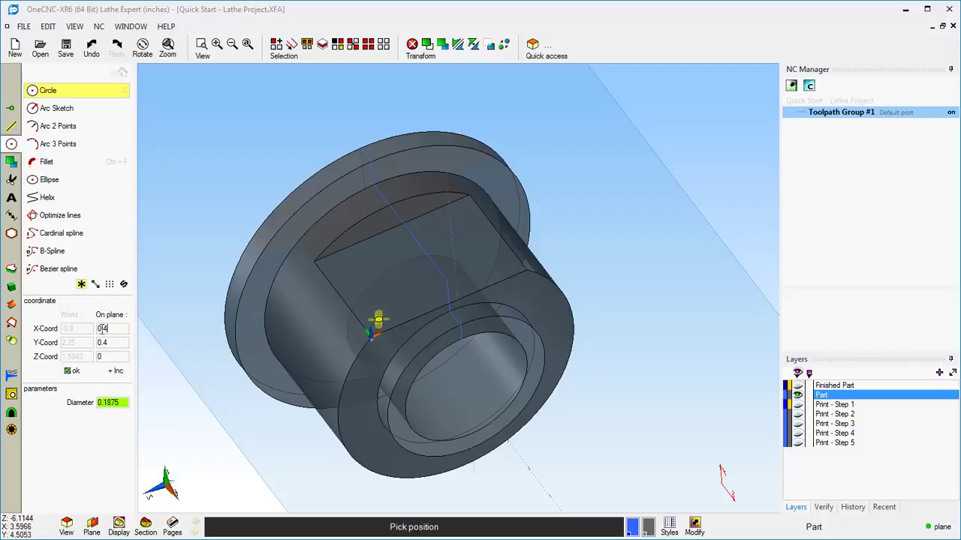
Place the remaining hole circles at (2.1, 0.4), (2.1, 2.1) and (0.4, 2.1)
{"action": "type", "text": "2.1"}
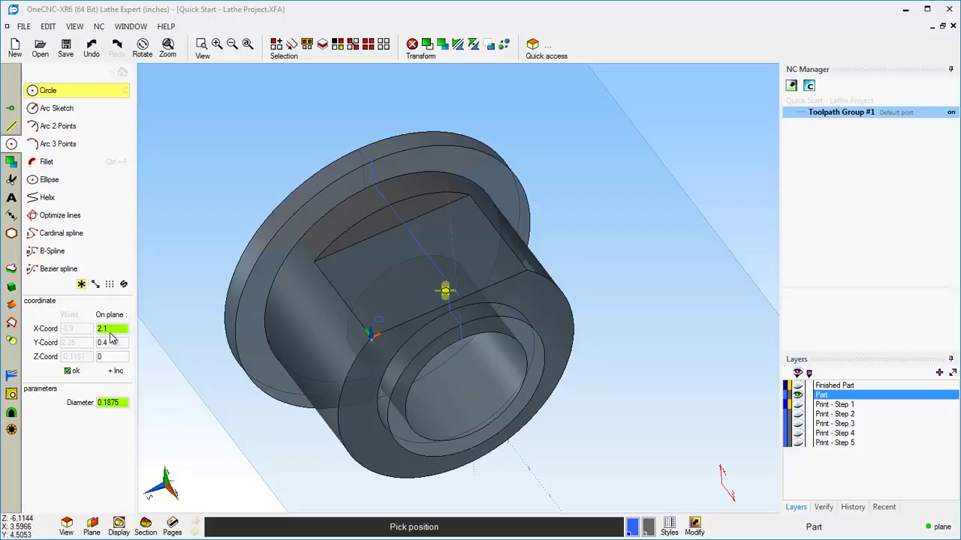
{"action": "left_click", "coordinate": [68, 371]}
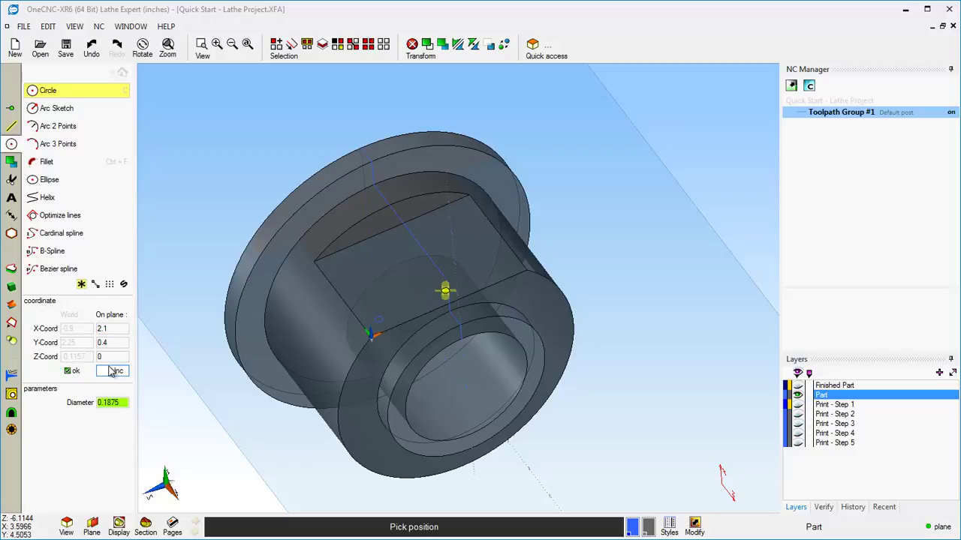
{"action": "type", "text": "2.1"}
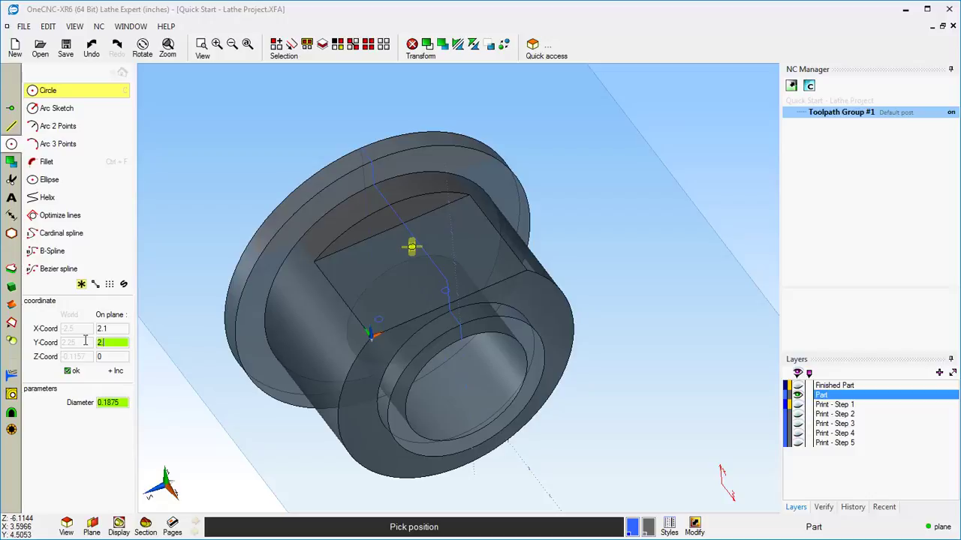
{"action": "left_click", "coordinate": [68, 371]}
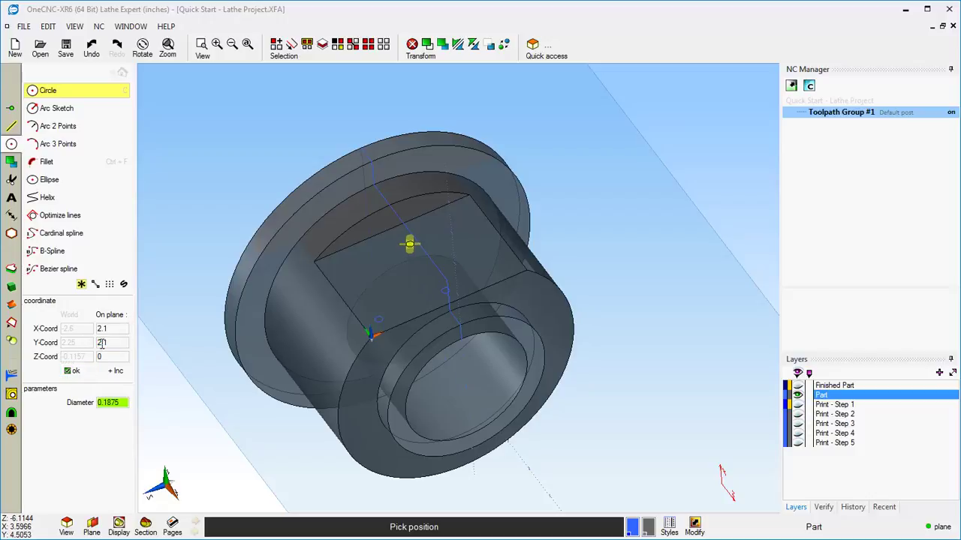
{"action": "type", "text": "4"}
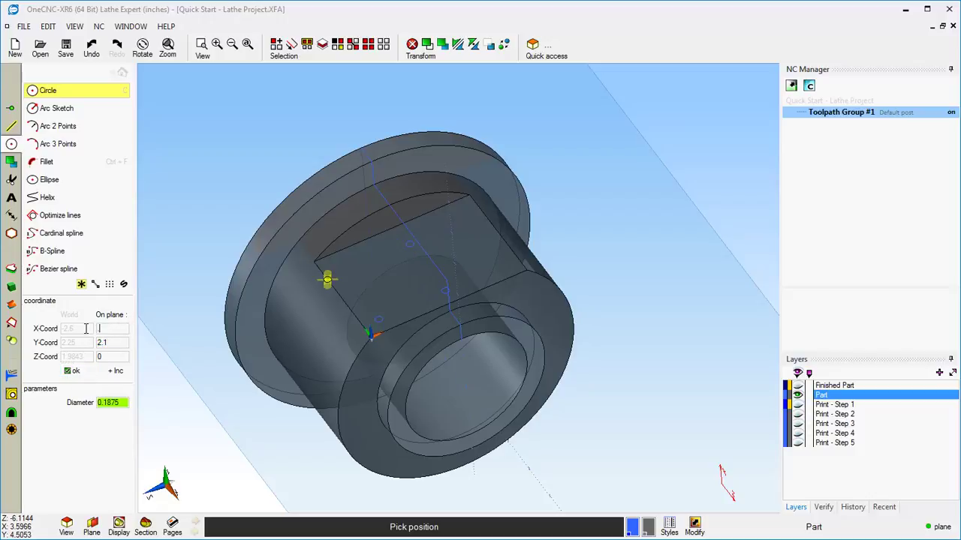
{"action": "left_click", "coordinate": [68, 370]}
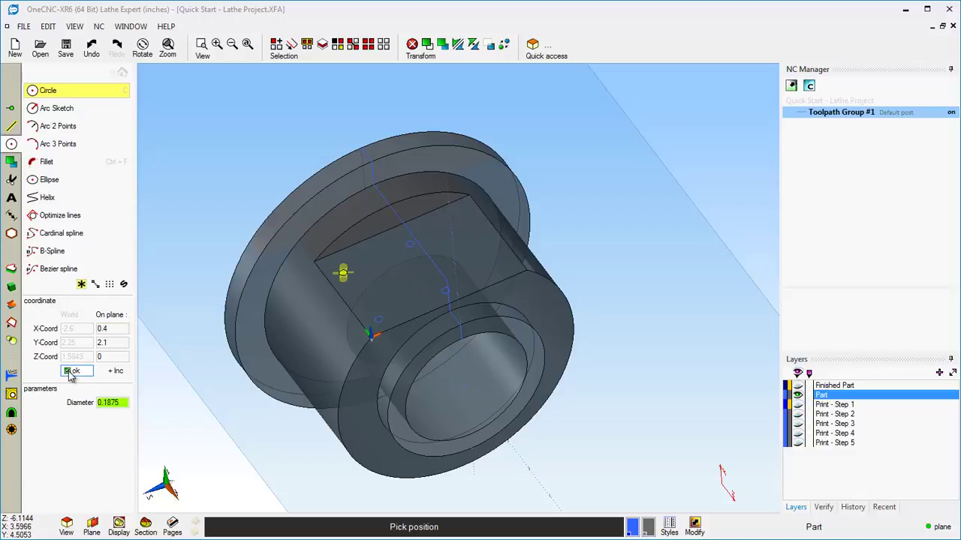
{"action": "key", "text": "Escape"}
{"action": "middle_click_drag", "start_coordinate": [491, 380], "coordinate": [681, 293]}
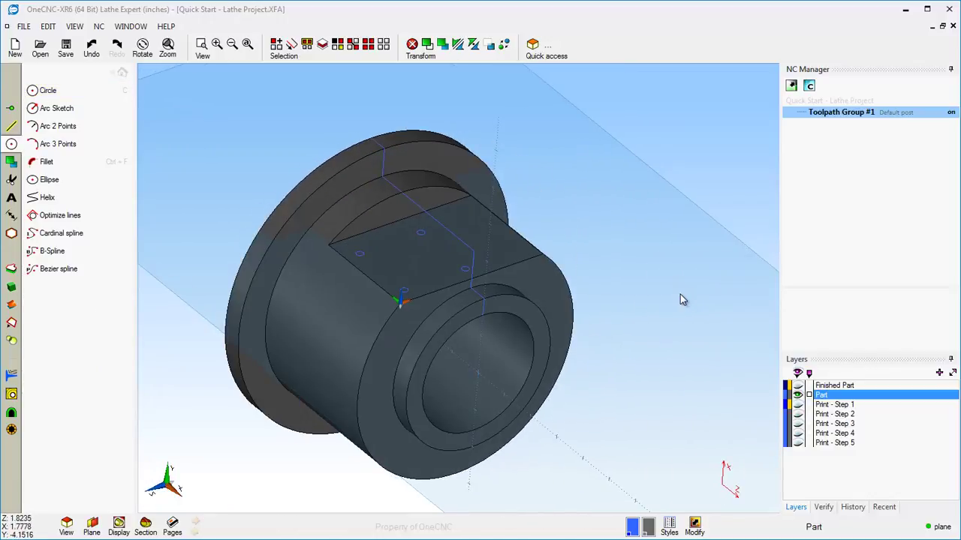
{"action": "right_click", "coordinate": [680, 299]}
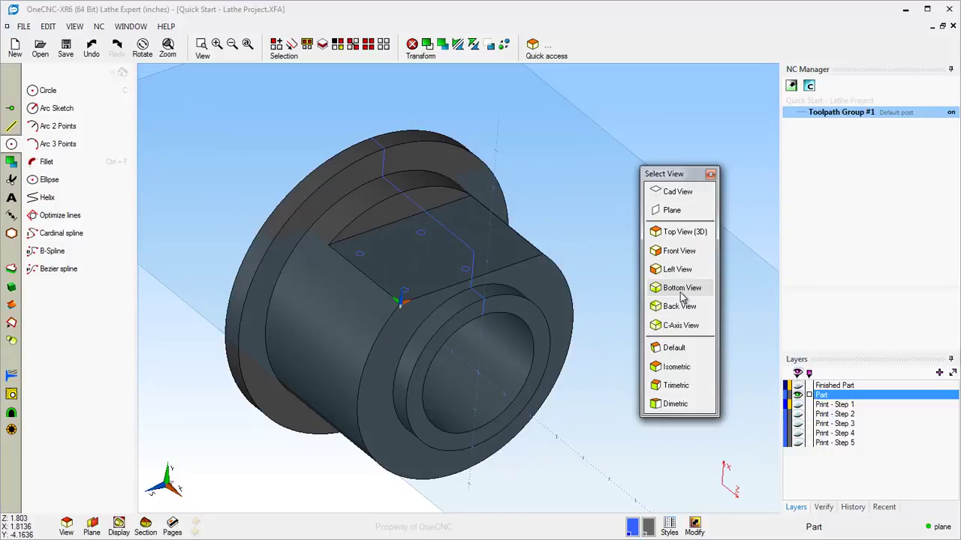
Look straight down at the working plane and start a rectangle with 0.125 corner radius
{"action": "left_click", "coordinate": [671, 210]}
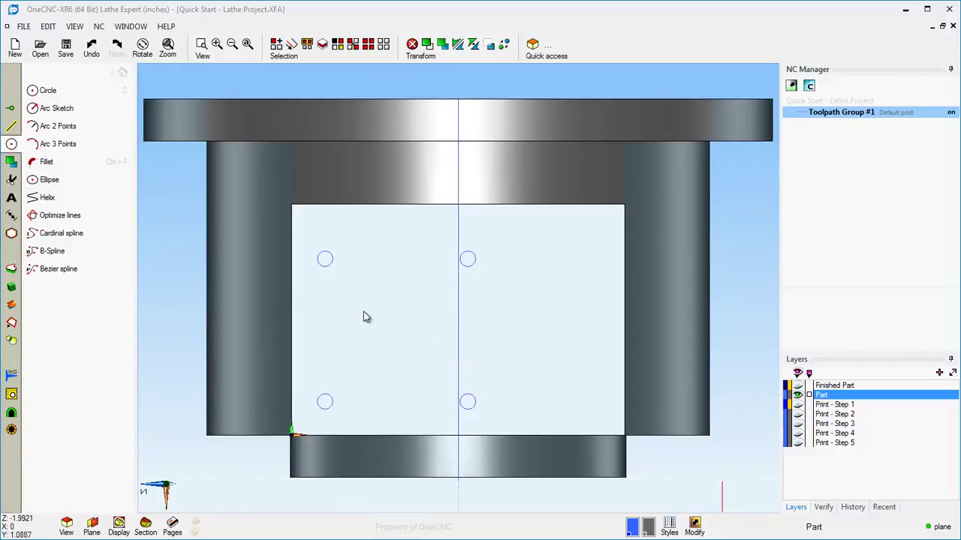
{"action": "left_click", "coordinate": [11, 128]}
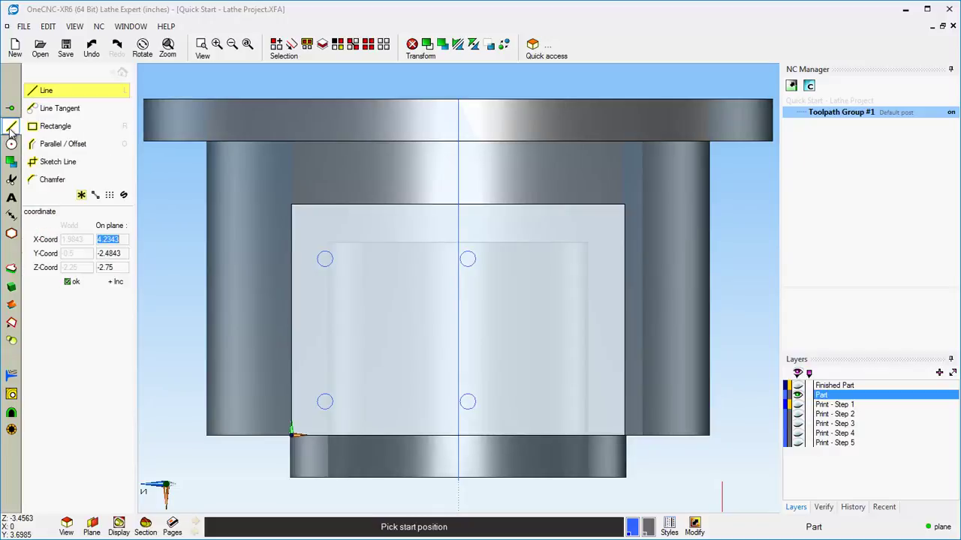
{"action": "left_click", "coordinate": [36, 126]}
{"action": "left_click", "coordinate": [117, 313]}
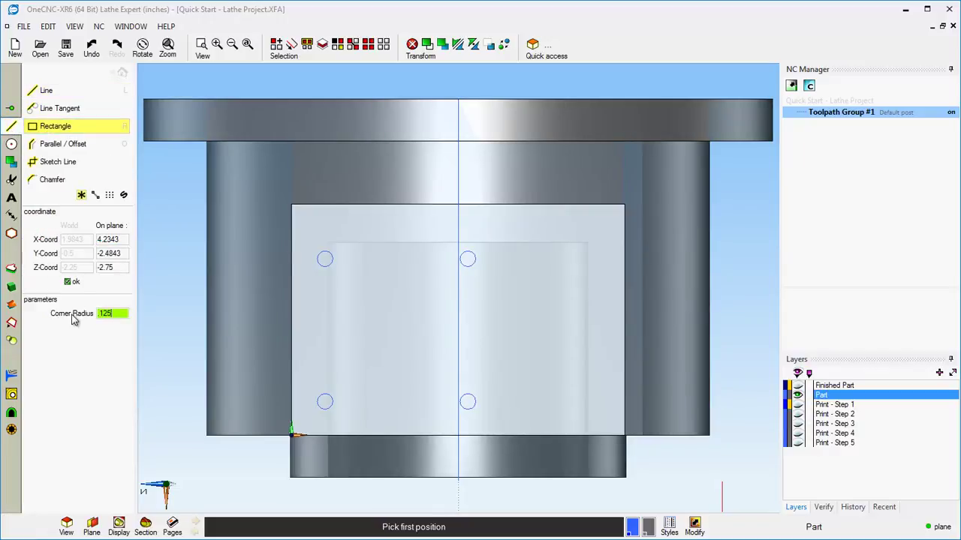
Place the 1.5 by 1.5 rounded square with its first corner at X 0.5, Y 0.5, Z 0
{"action": "left_click_drag", "start_coordinate": [115, 269], "coordinate": [80, 270]}
{"action": "left_click_drag", "start_coordinate": [124, 240], "coordinate": [88, 240]}
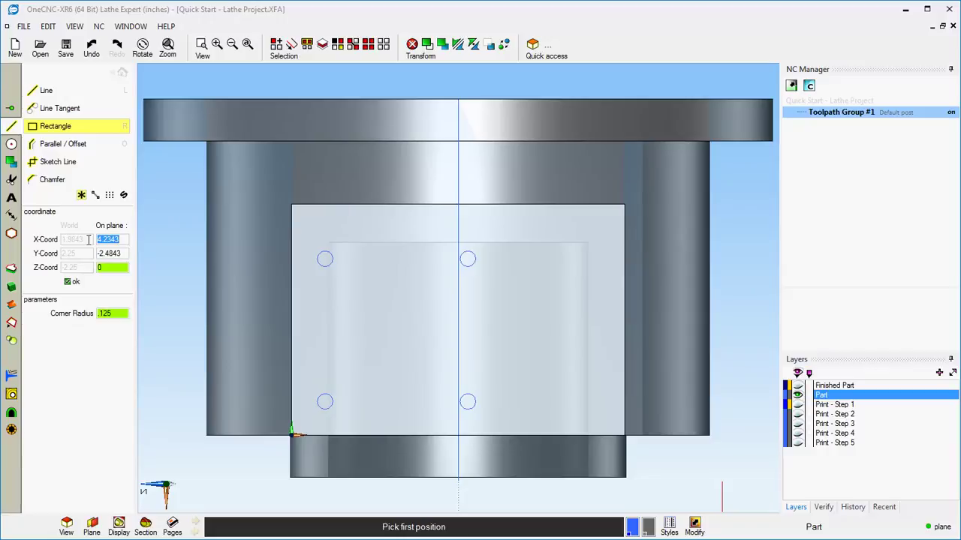
{"action": "type", "text": ".5"}
{"action": "left_click_drag", "start_coordinate": [123, 255], "coordinate": [83, 257]}
{"action": "type", "text": ".5"}
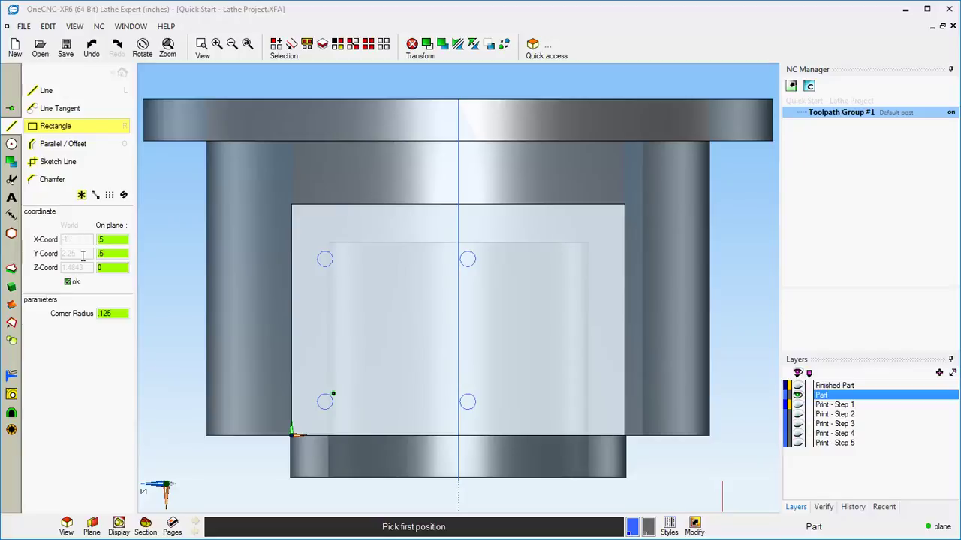
{"action": "left_click", "coordinate": [66, 284]}
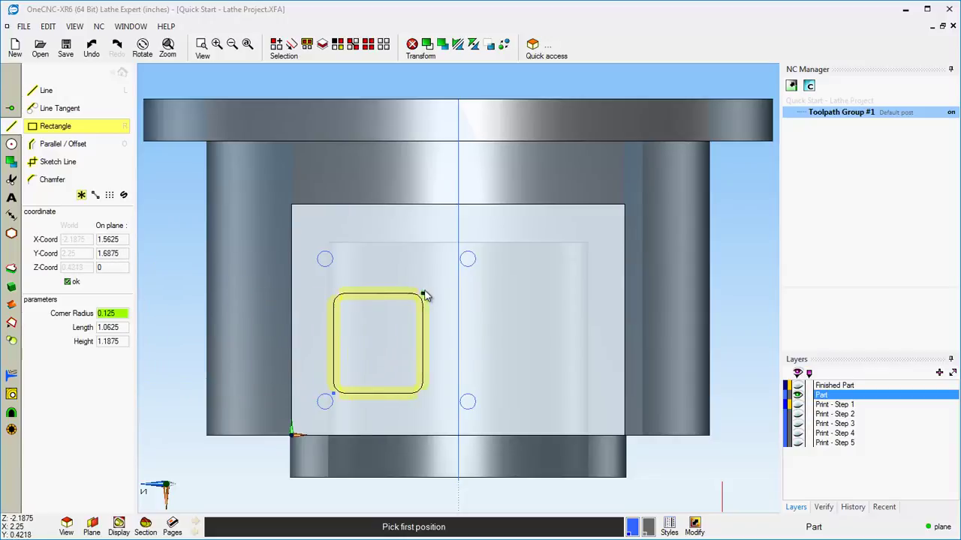
{"action": "left_click", "coordinate": [456, 269]}
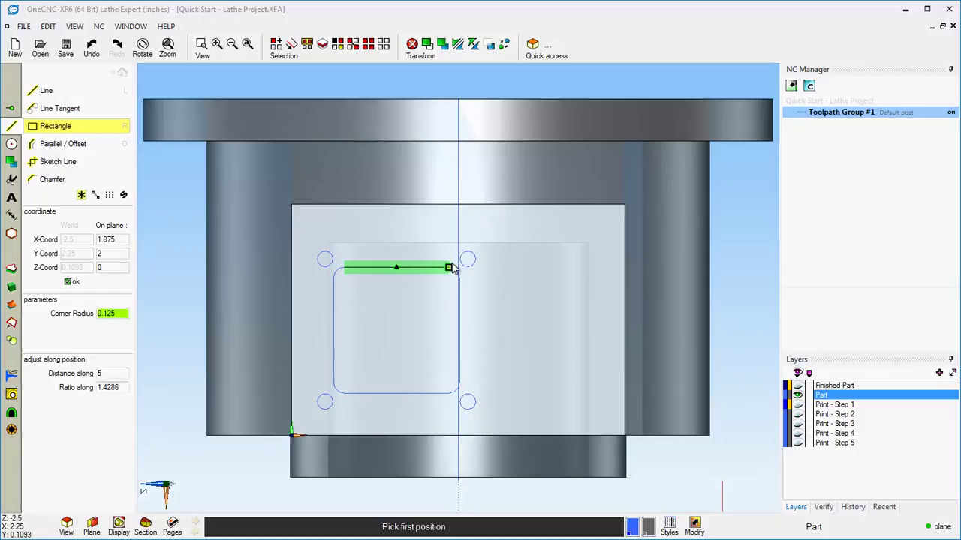
{"action": "key", "text": "Escape"}
{"action": "middle_click_drag", "start_coordinate": [510, 317], "coordinate": [544, 250]}
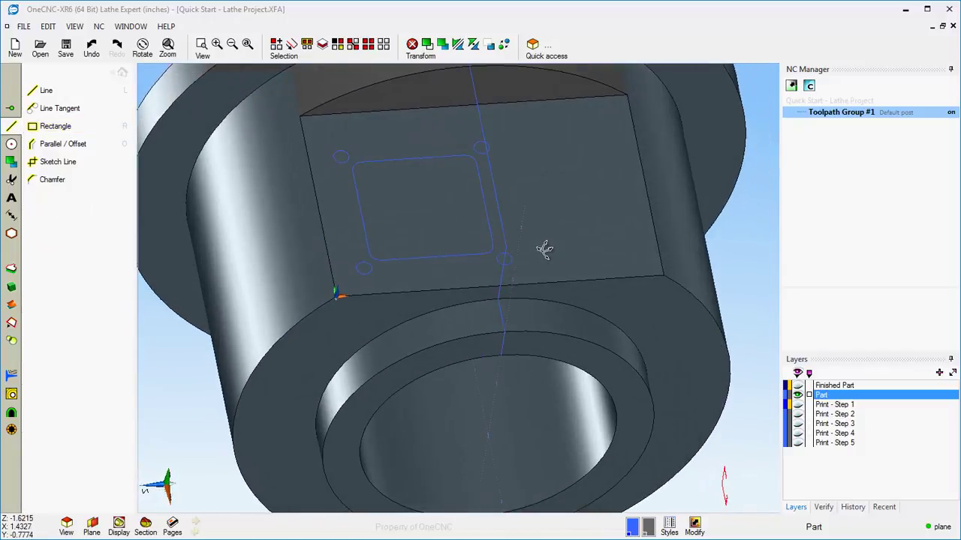
Extrude-cut the rounded square down into the milled flat as a pocket
{"action": "middle_click_drag", "start_coordinate": [478, 298], "coordinate": [479, 351]}
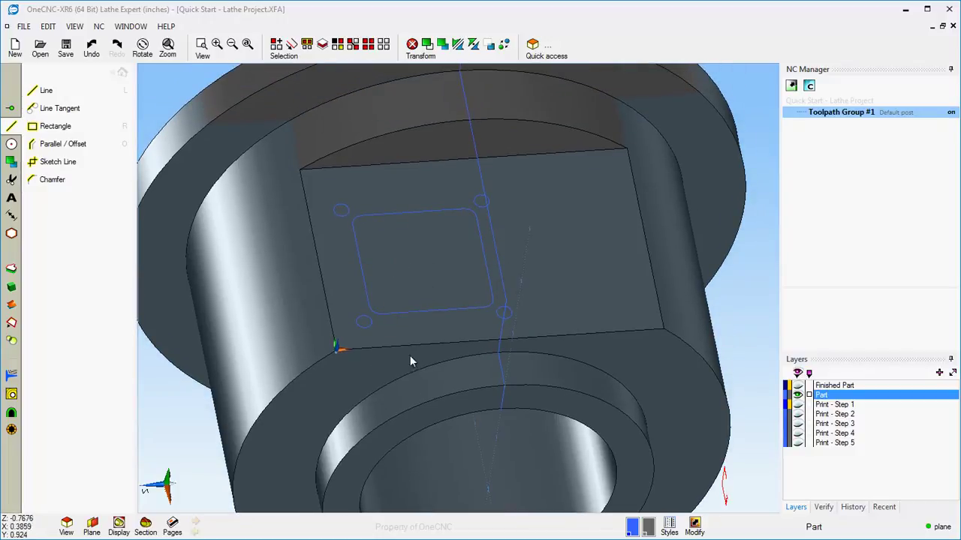
{"action": "left_click", "coordinate": [12, 269]}
{"action": "left_click", "coordinate": [56, 122]}
{"action": "left_click", "coordinate": [418, 211]}
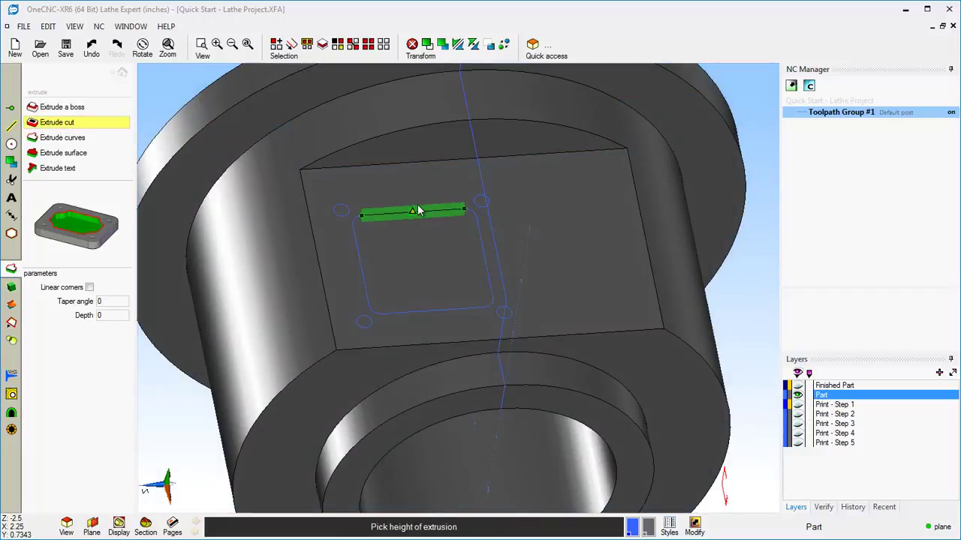
{"action": "middle_click_drag", "start_coordinate": [445, 445], "coordinate": [429, 355]}
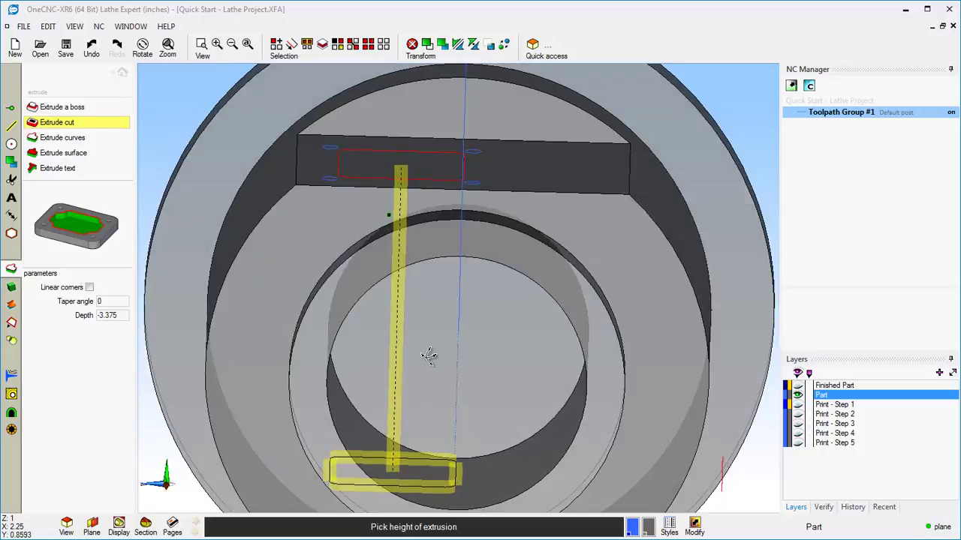
{"action": "left_click", "coordinate": [428, 335]}
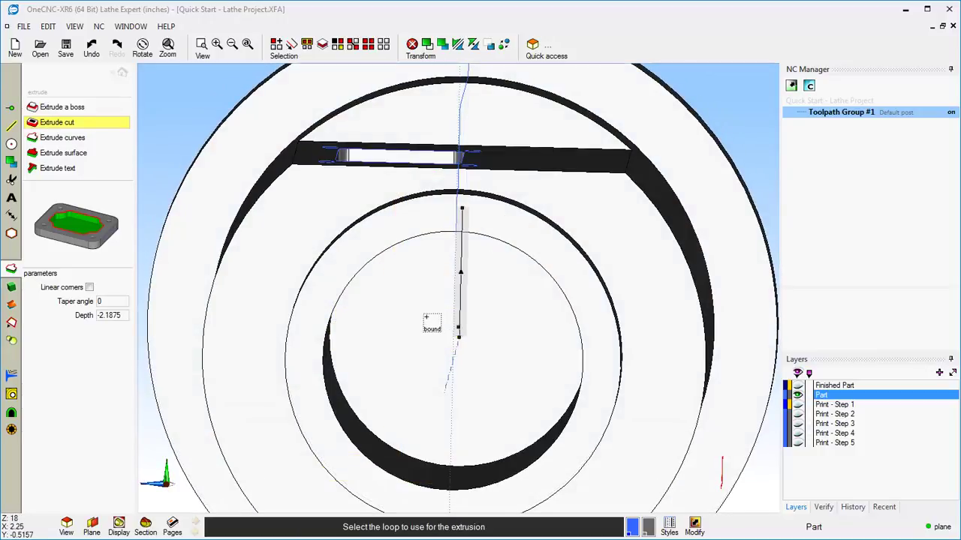
{"action": "middle_click_drag", "start_coordinate": [425, 318], "coordinate": [445, 428]}
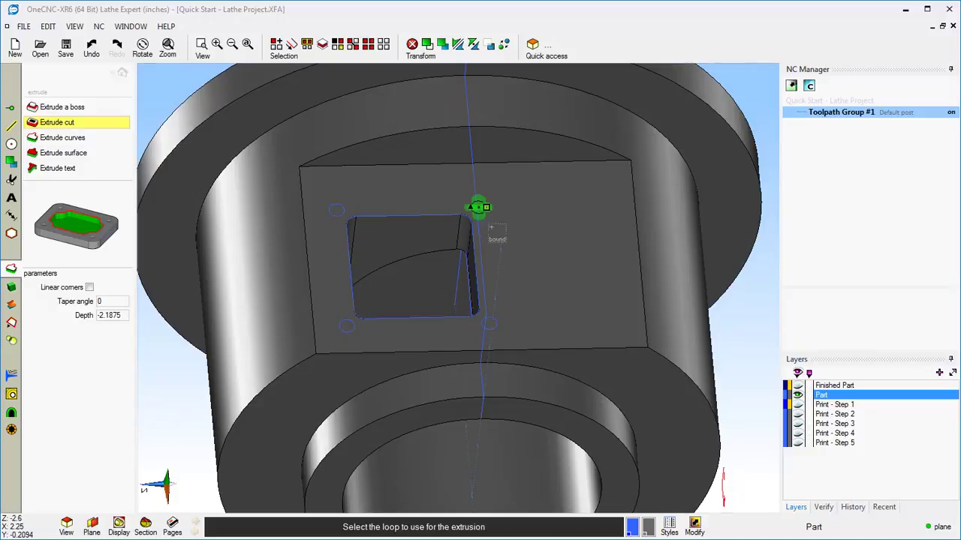
Set the cut depth to -0.5 and extrude-cut each of the four hole circles
{"action": "left_click_drag", "start_coordinate": [124, 316], "coordinate": [91, 318]}
{"action": "type", "text": "-.5"}
{"action": "key", "text": "Return"}
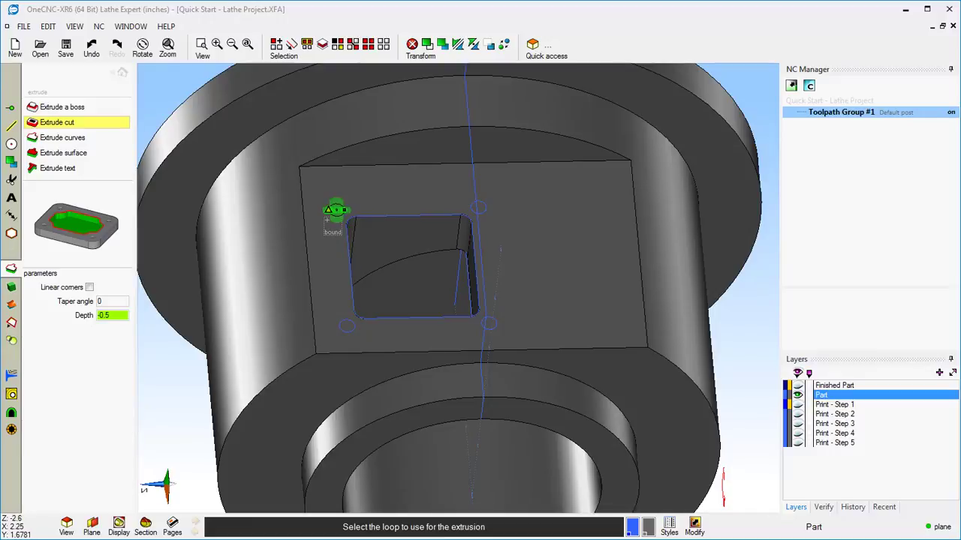
{"action": "left_click", "coordinate": [328, 224]}
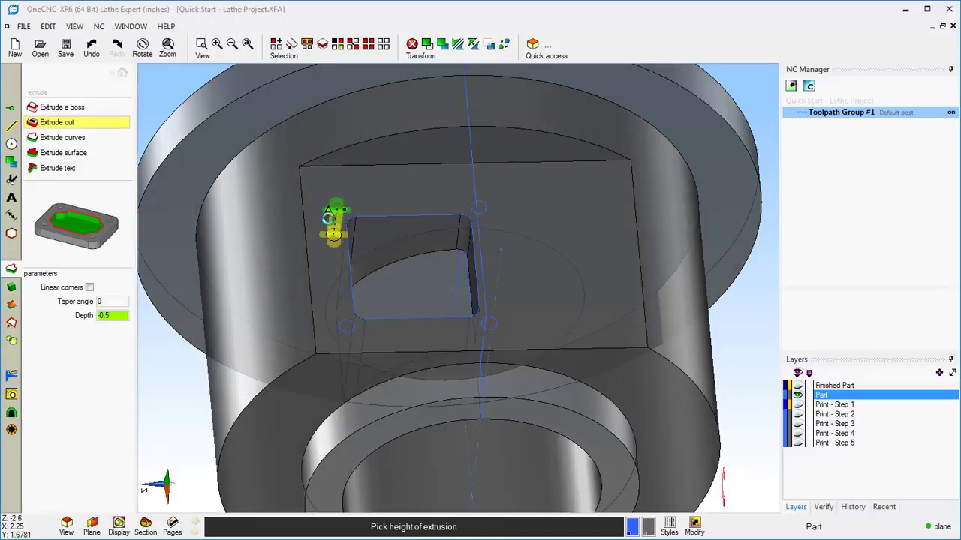
{"action": "key", "text": "Escape"}
{"action": "left_click", "coordinate": [485, 208]}
{"action": "key", "text": "Escape"}
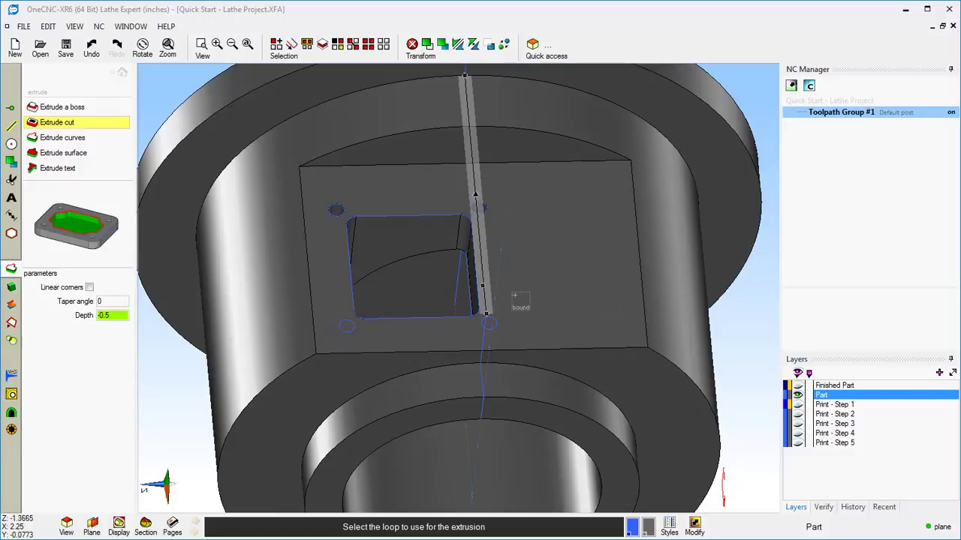
{"action": "left_click", "coordinate": [489, 324]}
{"action": "key", "text": "Escape"}
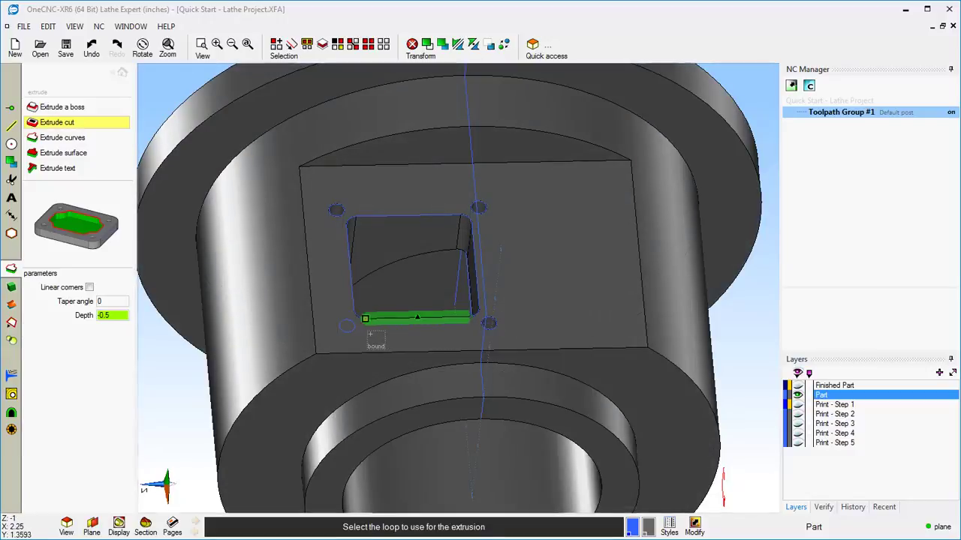
{"action": "left_click", "coordinate": [348, 326]}
{"action": "key", "text": "Escape"}
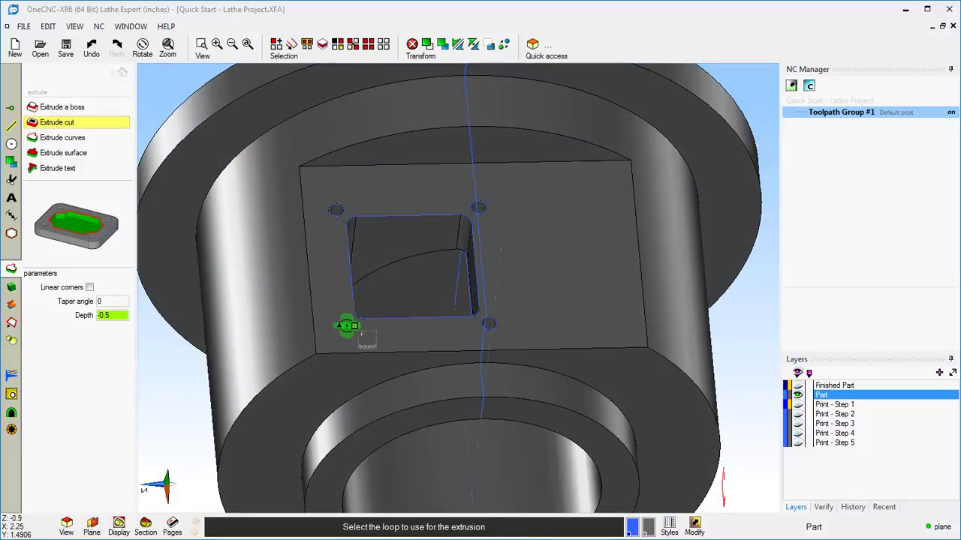
{"action": "left_click", "coordinate": [374, 327]}
{"action": "mouse_move", "coordinate": [377, 322]}
{"action": "middle_mouse_down"}
{"action": "mouse_move", "coordinate": [330, 393]}
{"action": "mouse_move", "coordinate": [420, 292]}
{"action": "mouse_move", "coordinate": [435, 317]}
{"action": "mouse_move", "coordinate": [455, 279]}
{"action": "mouse_move", "coordinate": [431, 277]}
{"action": "middle_mouse_up"}
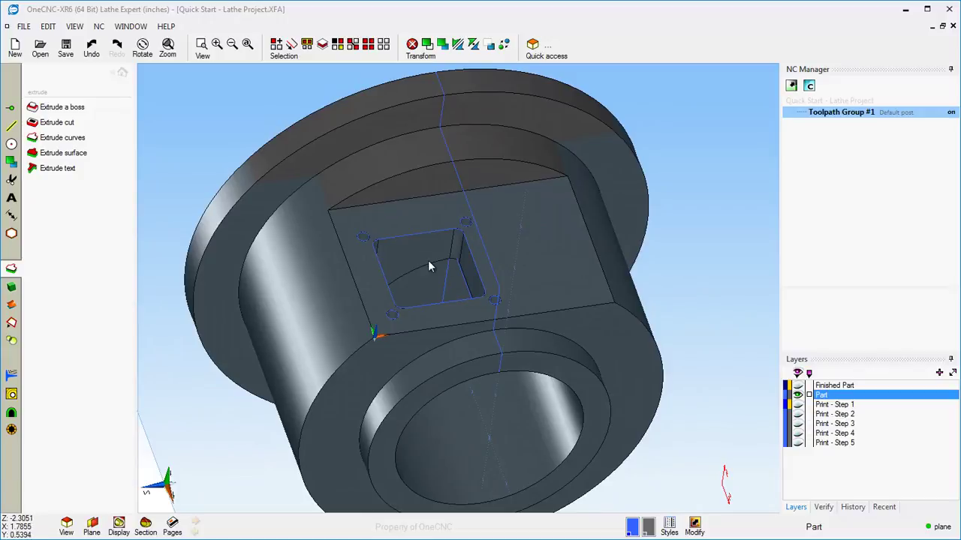
Save the current working plane as 'Face 2', then switch to the top view
{"action": "left_click", "coordinate": [91, 525]}
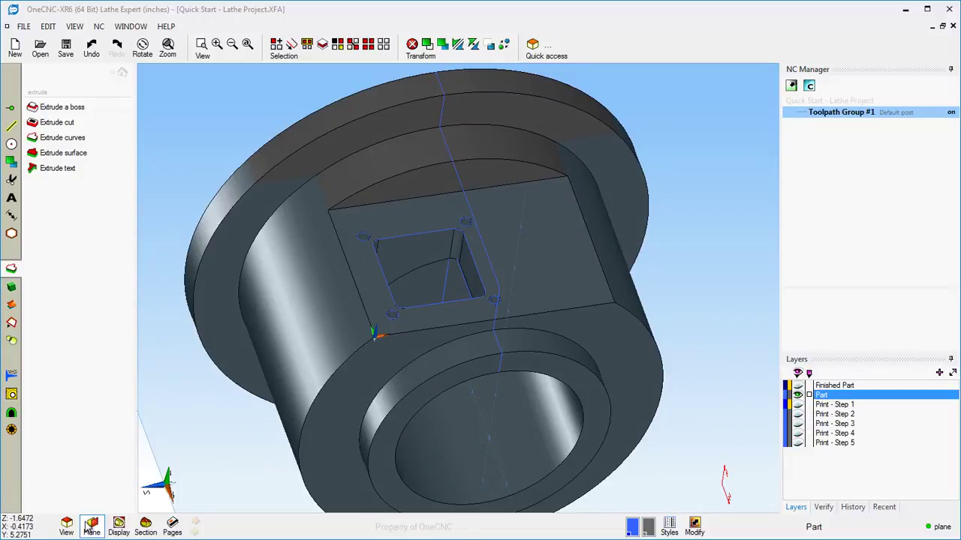
{"action": "left_click_drag", "start_coordinate": [135, 288], "coordinate": [195, 84]}
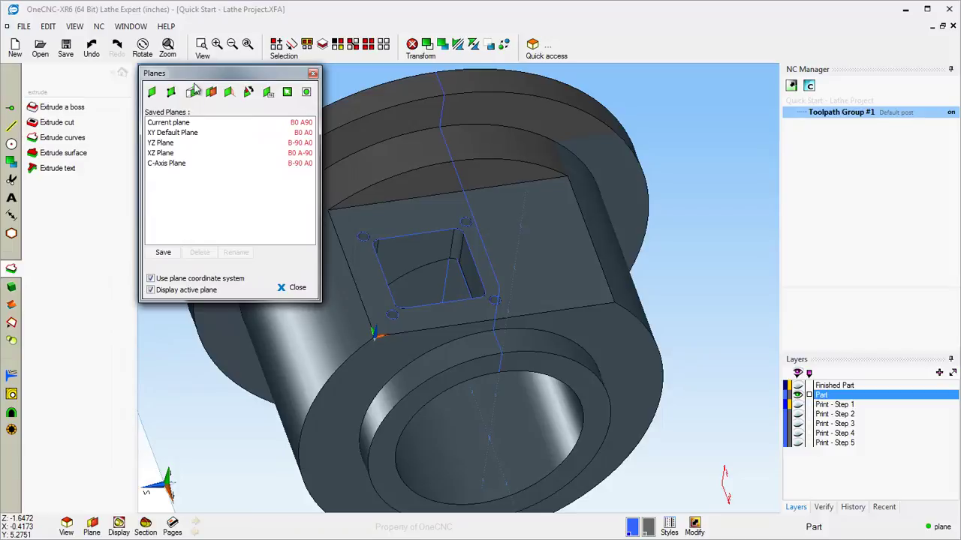
{"action": "left_click", "coordinate": [162, 253]}
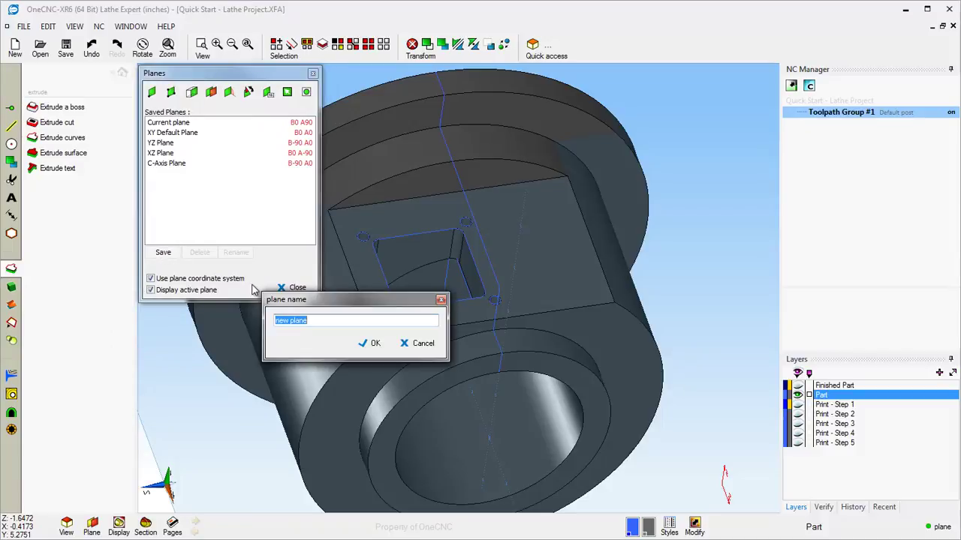
{"action": "type", "text": "Face 2"}
{"action": "left_click", "coordinate": [375, 344]}
{"action": "left_click", "coordinate": [288, 289]}
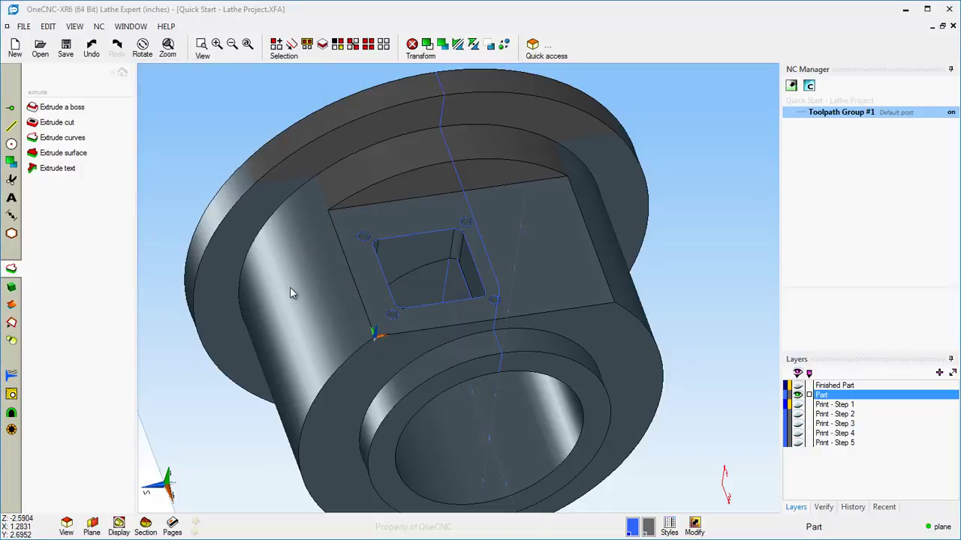
{"action": "middle_click_drag", "start_coordinate": [524, 300], "coordinate": [530, 275]}
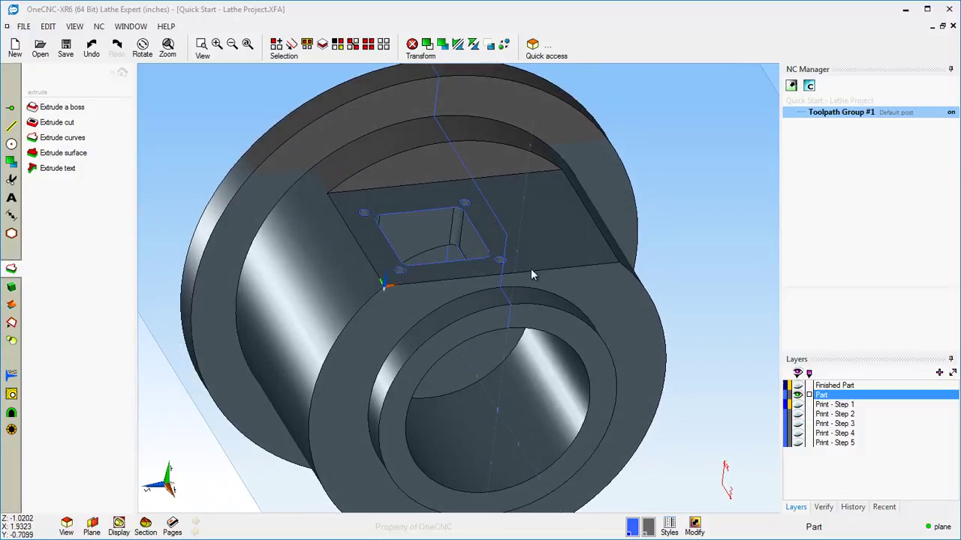
{"action": "right_click", "coordinate": [531, 277]}
{"action": "left_click", "coordinate": [547, 215]}
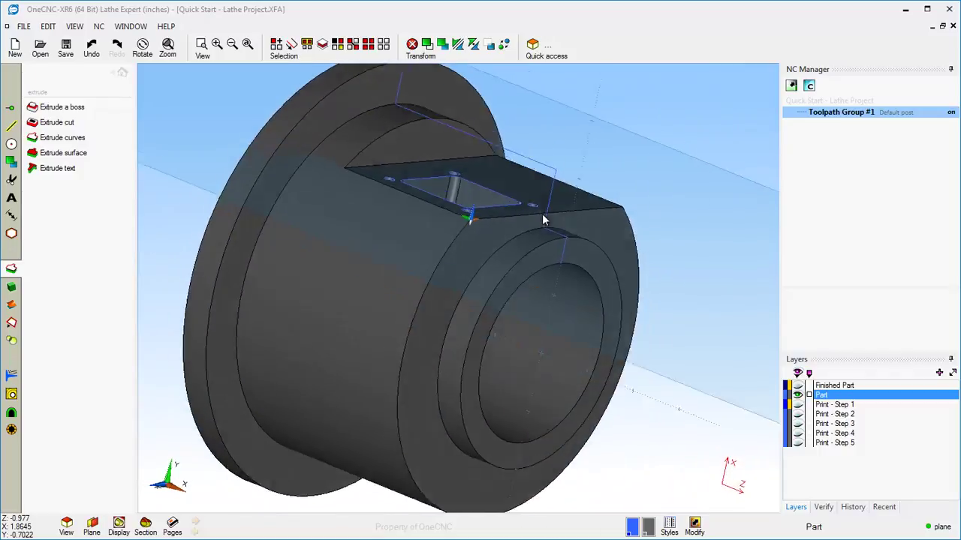
Hide the Part layer and display the whole Print - Step 4 drawing sheet
{"action": "left_click", "coordinate": [798, 396]}
{"action": "left_click", "coordinate": [798, 433]}
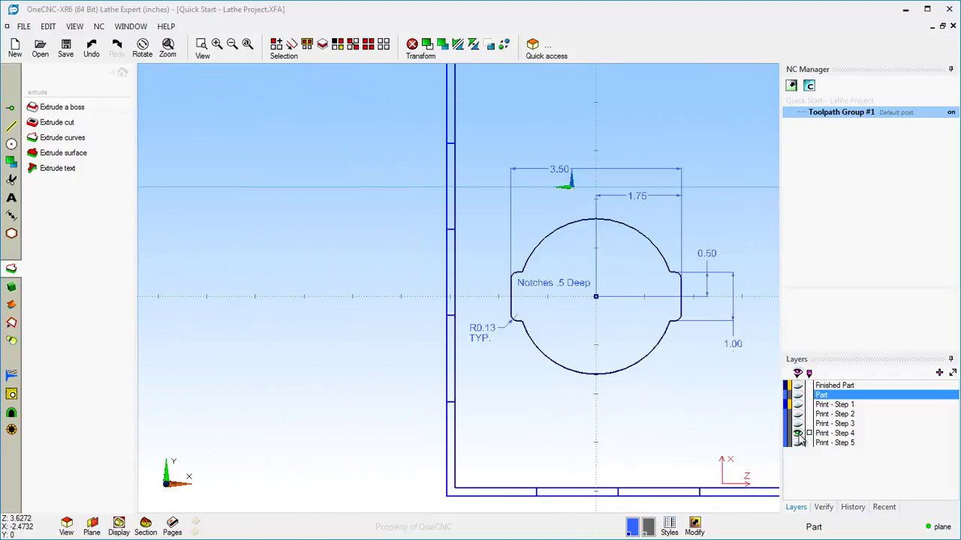
{"action": "key", "text": "Home"}
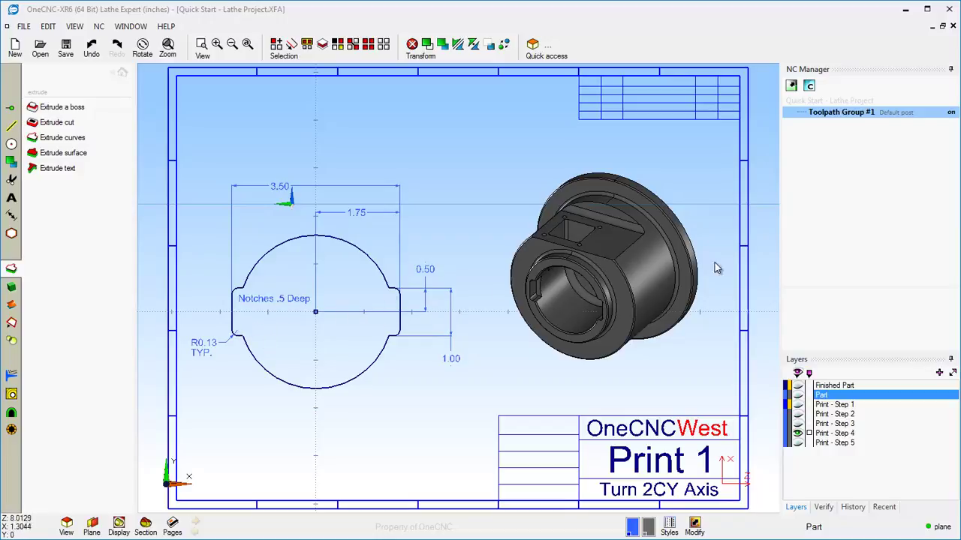
Hide Print - Step 4, show the Part layer, and view the pocketed part obliquely in 3-D
{"action": "left_click", "coordinate": [798, 434]}
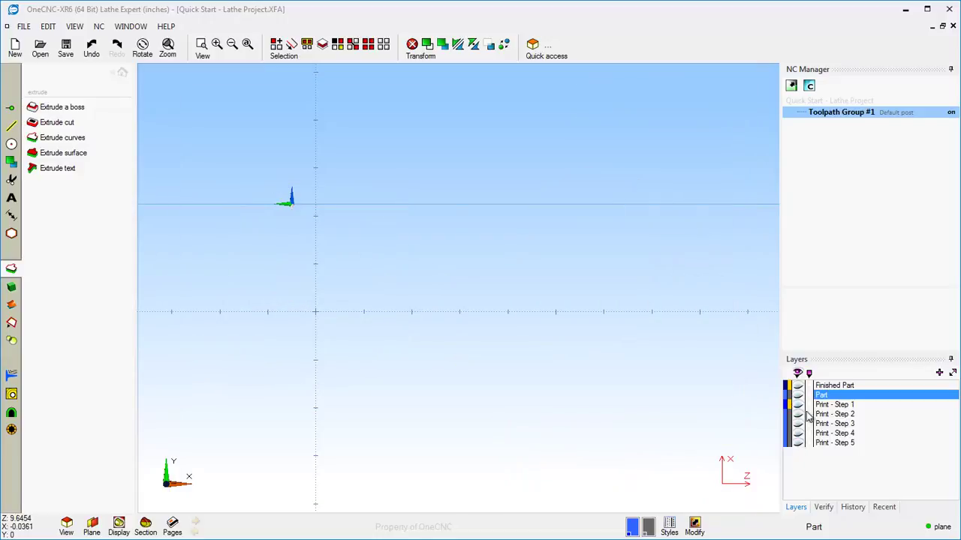
{"action": "left_click", "coordinate": [797, 394]}
{"action": "middle_click_drag", "start_coordinate": [542, 310], "coordinate": [450, 317]}
{"action": "scroll", "coordinate": [481, 259], "scroll_direction": "up", "scroll_amount": 2}
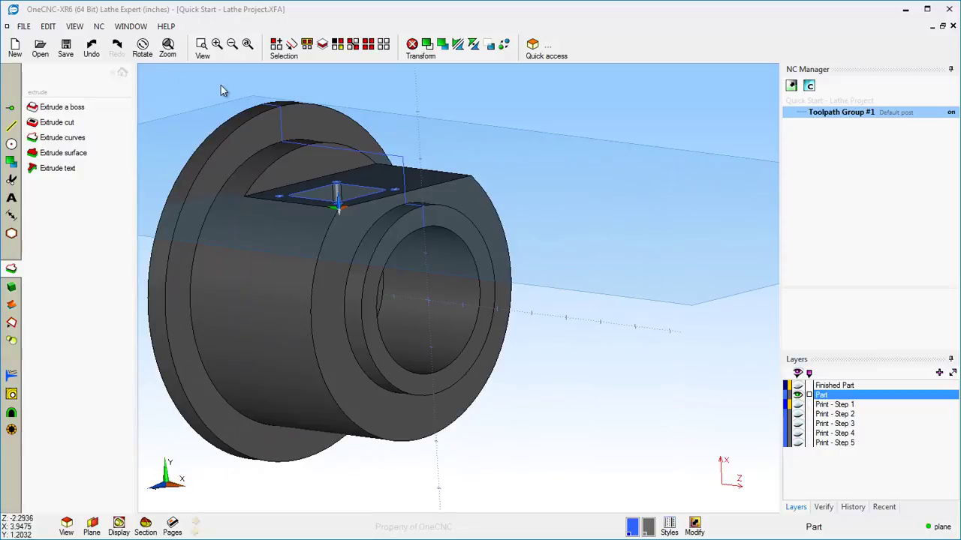
{"action": "left_click", "coordinate": [122, 72]}
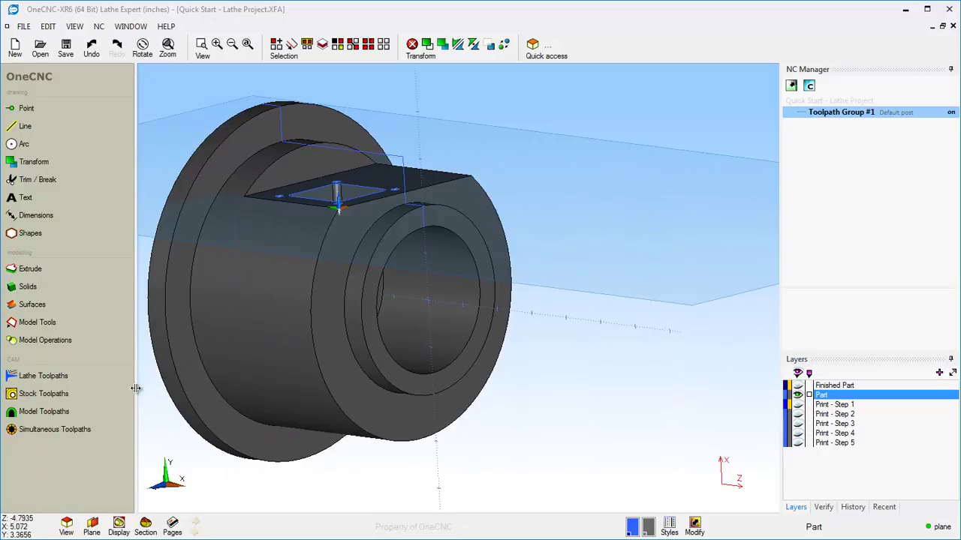
Activate the YZ Plane as the working plane and view the end face straight on
{"action": "left_click", "coordinate": [92, 523]}
{"action": "left_click_drag", "start_coordinate": [159, 288], "coordinate": [218, 74]}
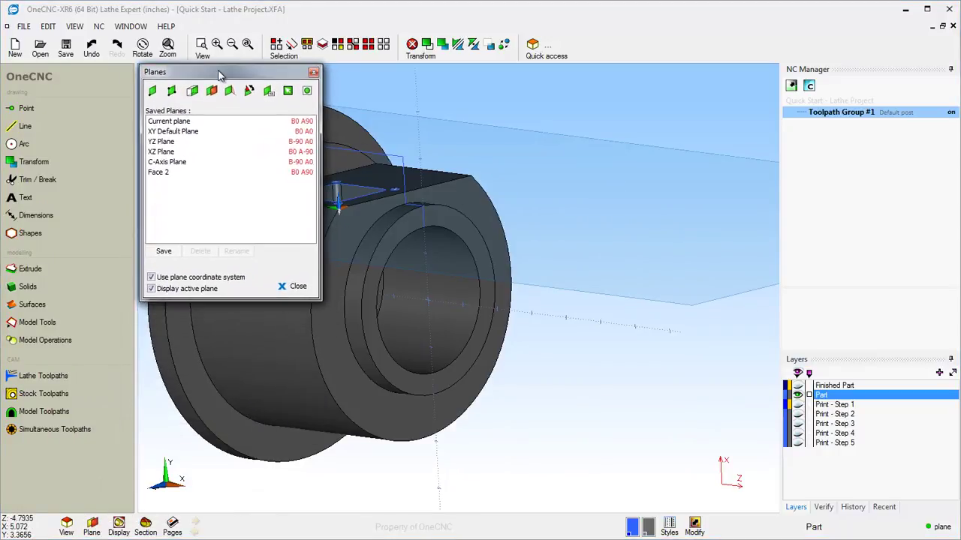
{"action": "left_click", "coordinate": [161, 142]}
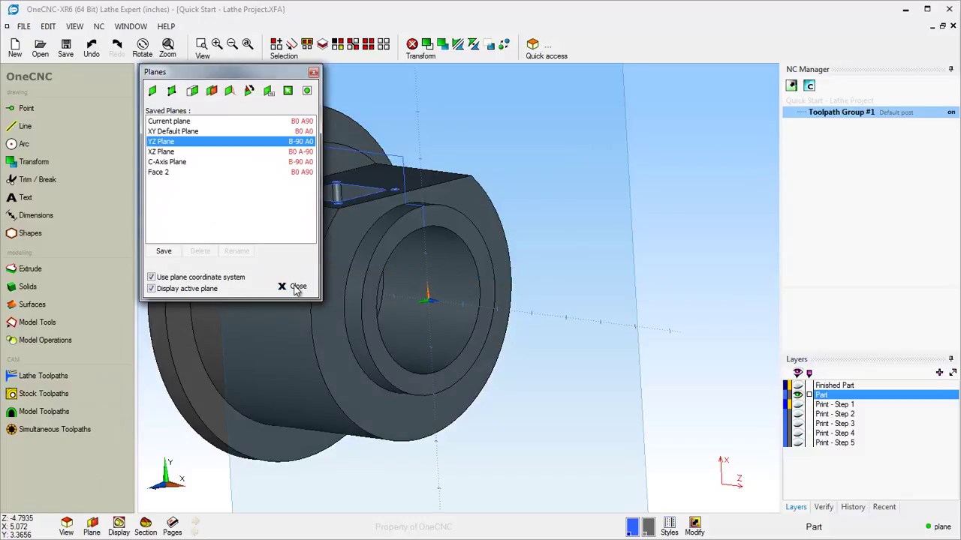
{"action": "left_click", "coordinate": [297, 288]}
{"action": "right_click", "coordinate": [308, 276]}
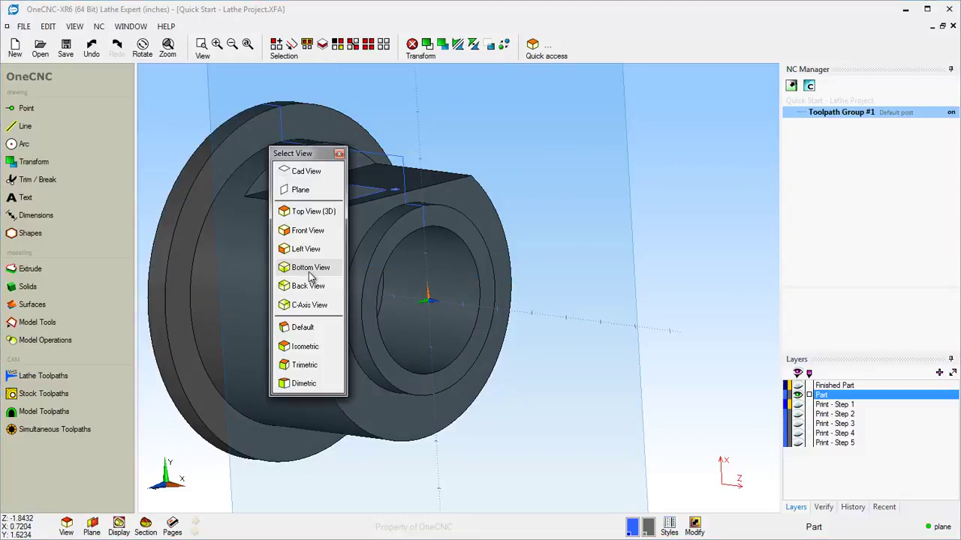
{"action": "left_click", "coordinate": [306, 192]}
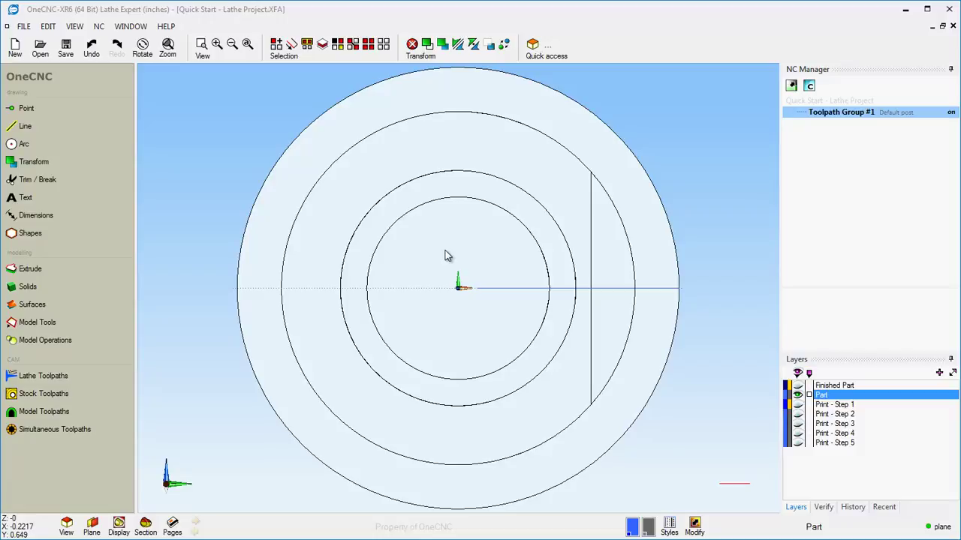
Draw a 1 by 3.5 rectangle with 0.13 rounded corners across the bore on the YZ plane
{"action": "left_click", "coordinate": [64, 126]}
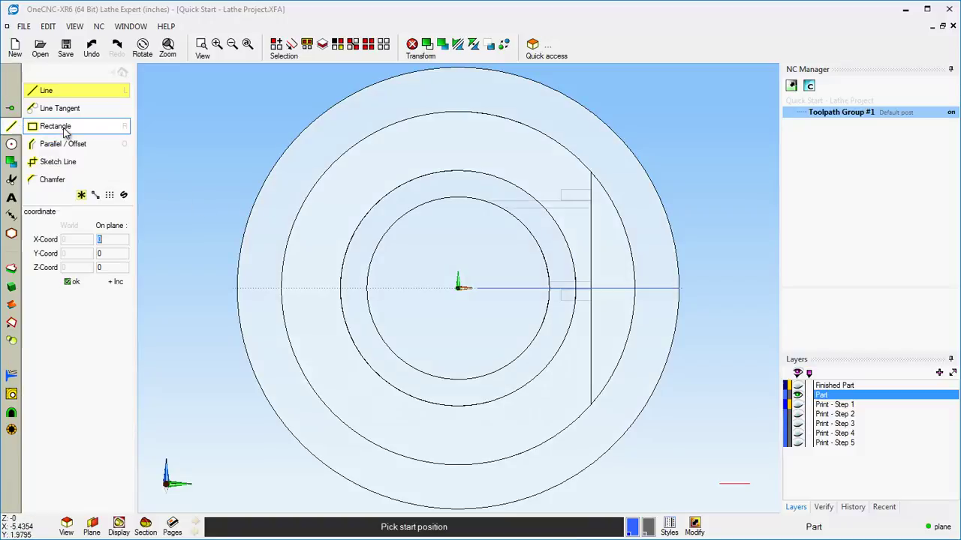
{"action": "left_click", "coordinate": [64, 128]}
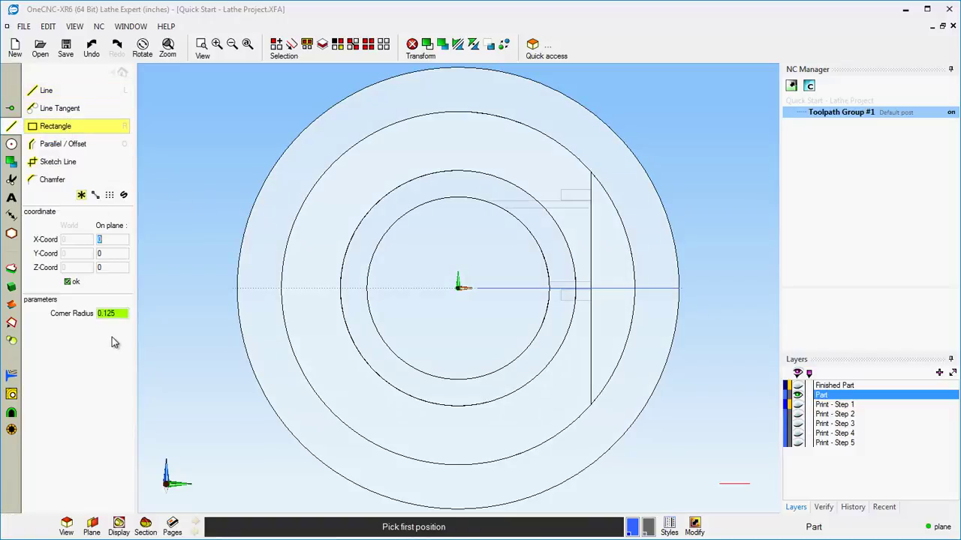
{"action": "left_click_drag", "start_coordinate": [119, 315], "coordinate": [75, 317]}
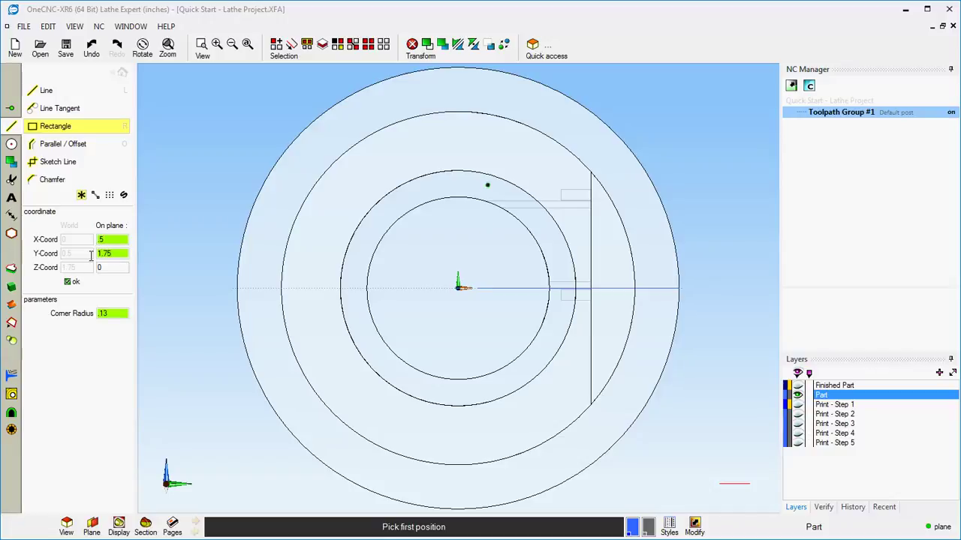
{"action": "left_click", "coordinate": [72, 284]}
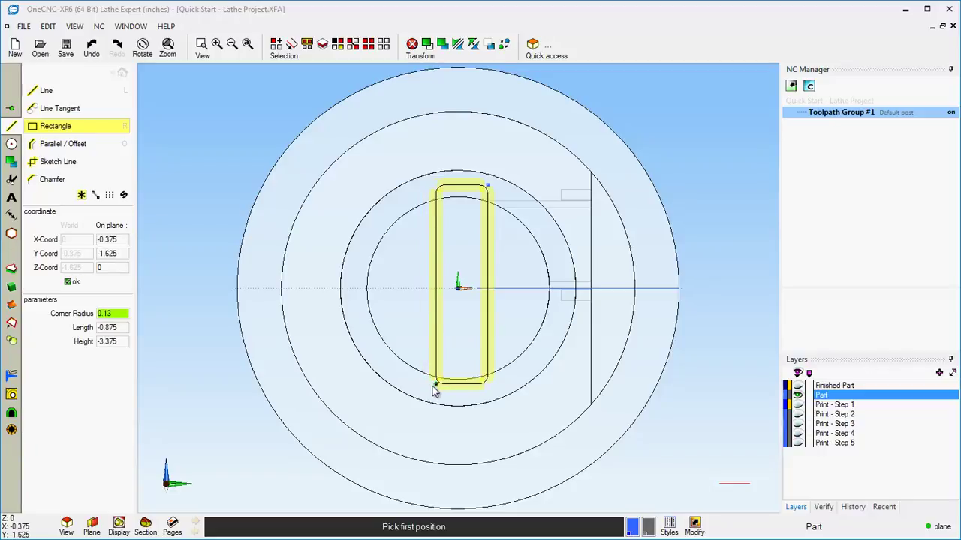
{"action": "left_click", "coordinate": [431, 394]}
{"action": "right_click", "coordinate": [418, 381]}
{"action": "mouse_move", "coordinate": [418, 381]}
{"action": "middle_mouse_down"}
{"action": "mouse_move", "coordinate": [401, 358]}
{"action": "mouse_move", "coordinate": [575, 350]}
{"action": "mouse_move", "coordinate": [480, 391]}
{"action": "mouse_move", "coordinate": [378, 454]}
{"action": "mouse_move", "coordinate": [357, 501]}
{"action": "mouse_move", "coordinate": [376, 508]}
{"action": "middle_mouse_up"}
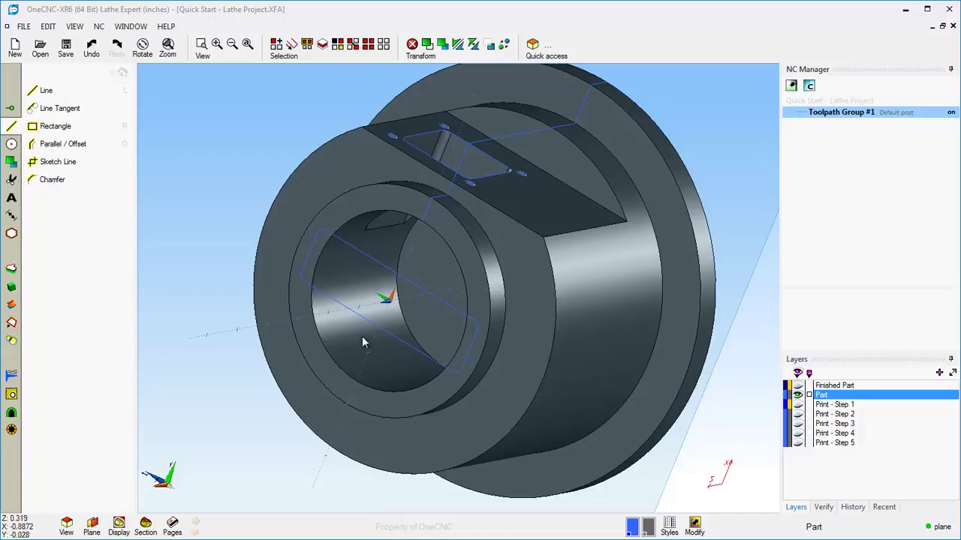
Extrude-cut the rounded rectangle 0.5 deep into the end face, forming the keyway notch
{"action": "middle_click_drag", "start_coordinate": [351, 309], "coordinate": [330, 307]}
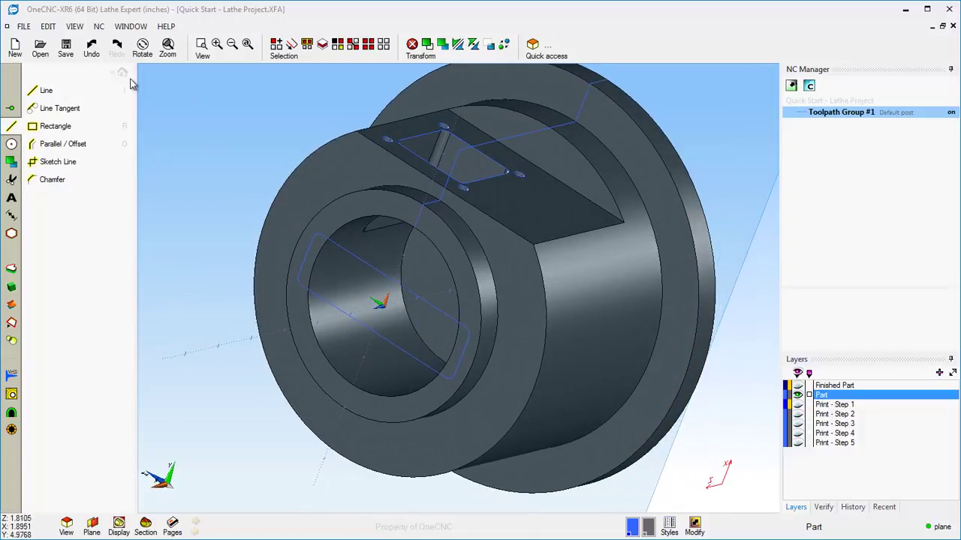
{"action": "mouse_move", "coordinate": [31, 232]}
{"action": "left_click", "coordinate": [34, 268]}
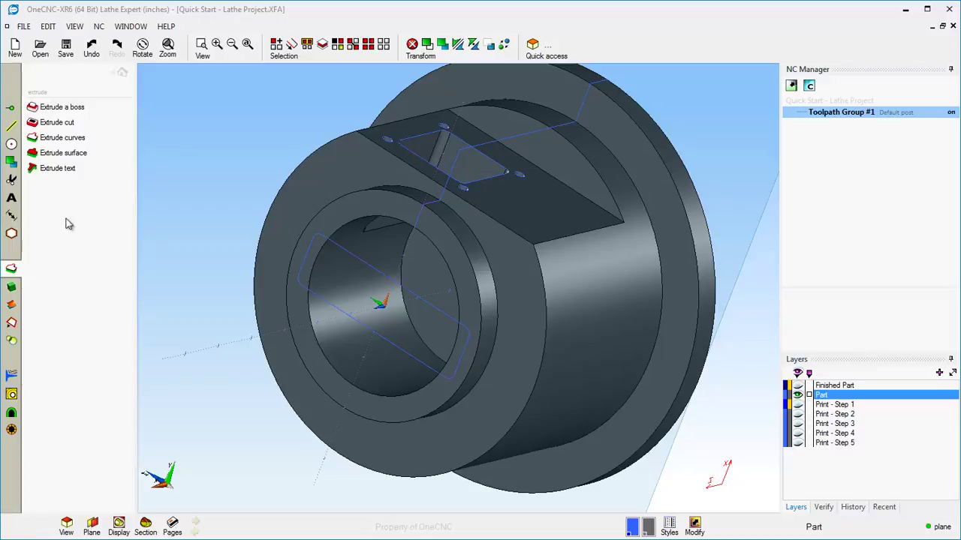
{"action": "left_click", "coordinate": [57, 122]}
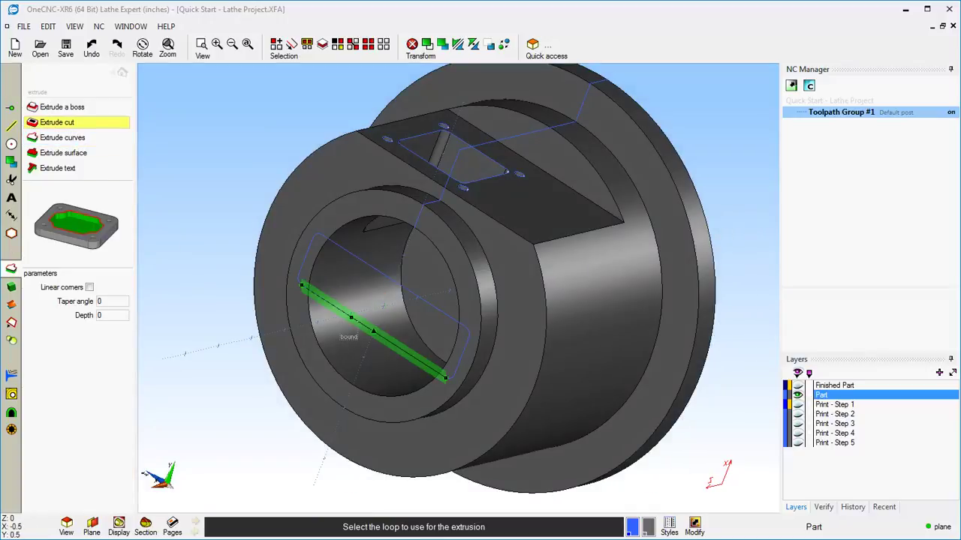
{"action": "left_click", "coordinate": [342, 323]}
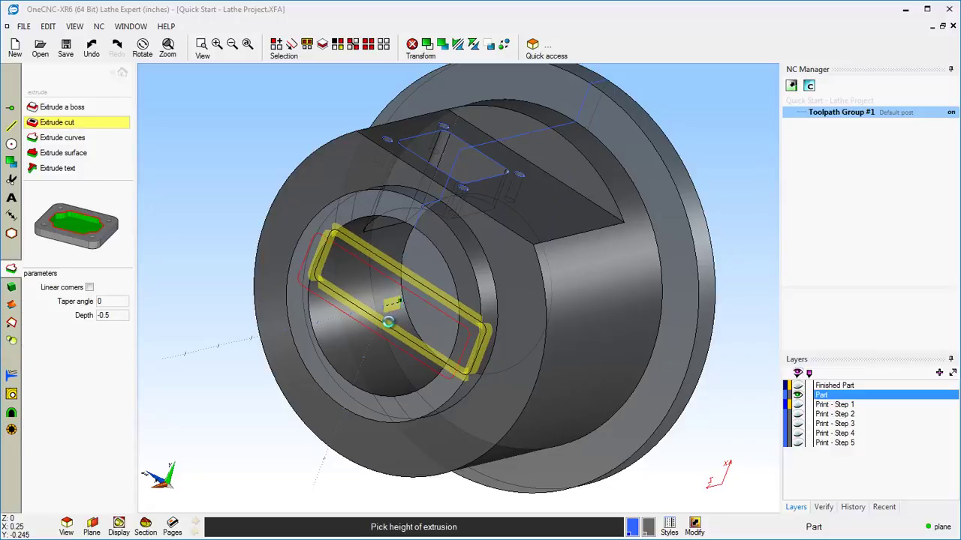
{"action": "left_click", "coordinate": [388, 322]}
{"action": "right_click", "coordinate": [386, 331]}
{"action": "middle_click_drag", "start_coordinate": [385, 330], "coordinate": [439, 395]}
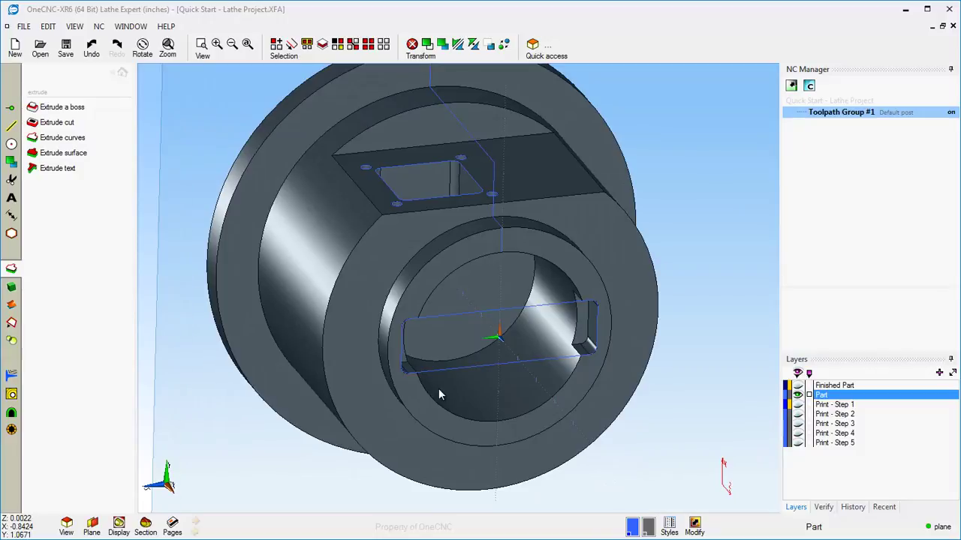
{"action": "scroll", "coordinate": [440, 395], "scroll_direction": "down", "scroll_amount": 5}
{"action": "scroll", "coordinate": [439, 396], "scroll_direction": "up", "scroll_amount": 3}
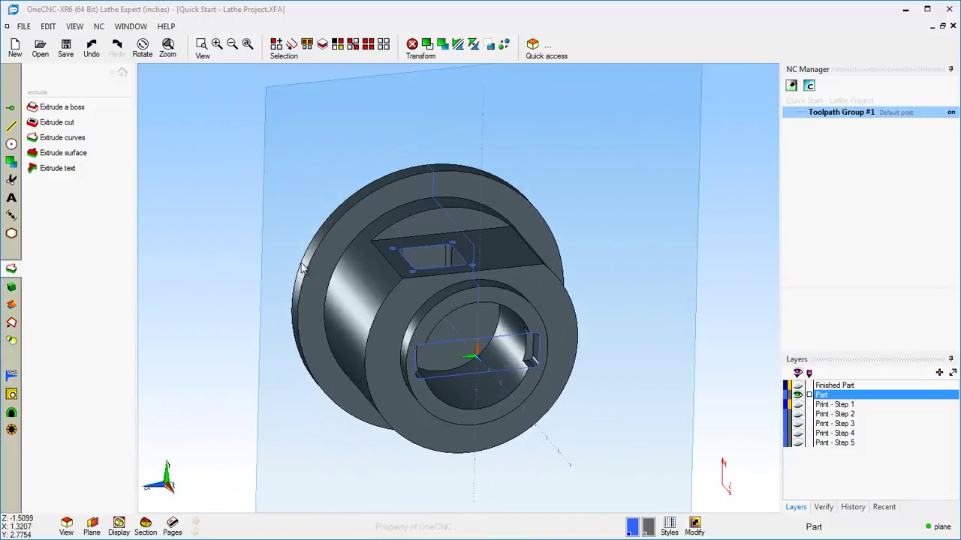
{"action": "left_click", "coordinate": [122, 72]}
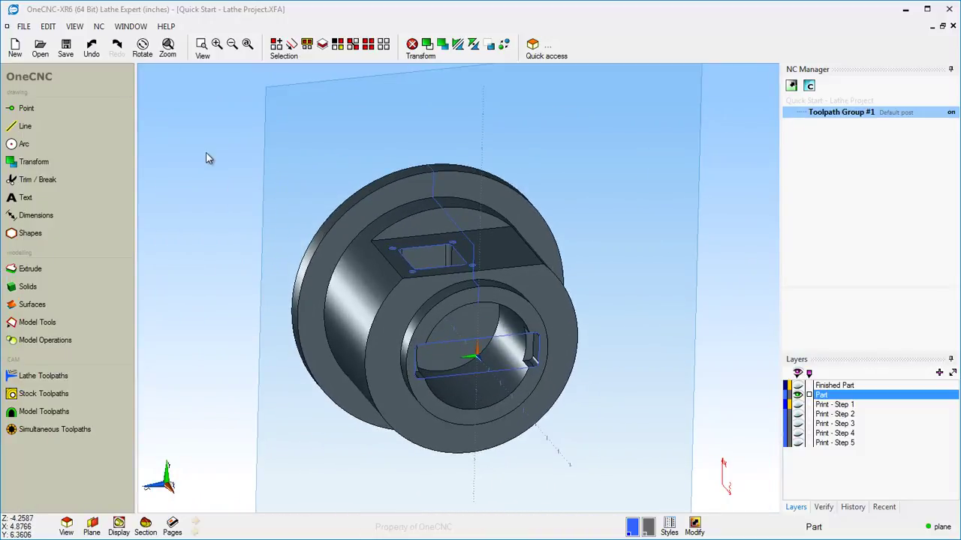
{"action": "right_click", "coordinate": [257, 168]}
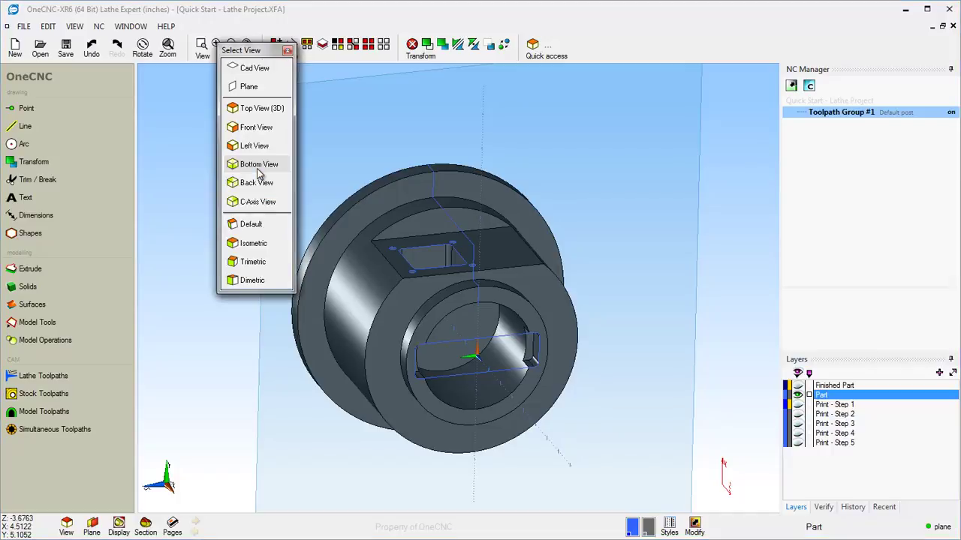
{"action": "left_click", "coordinate": [247, 118]}
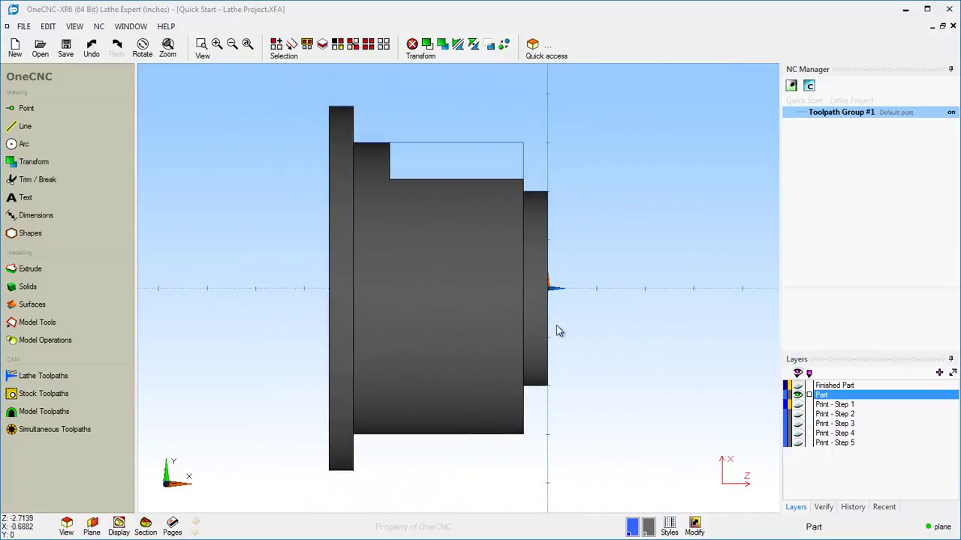
{"action": "left_click", "coordinate": [798, 396]}
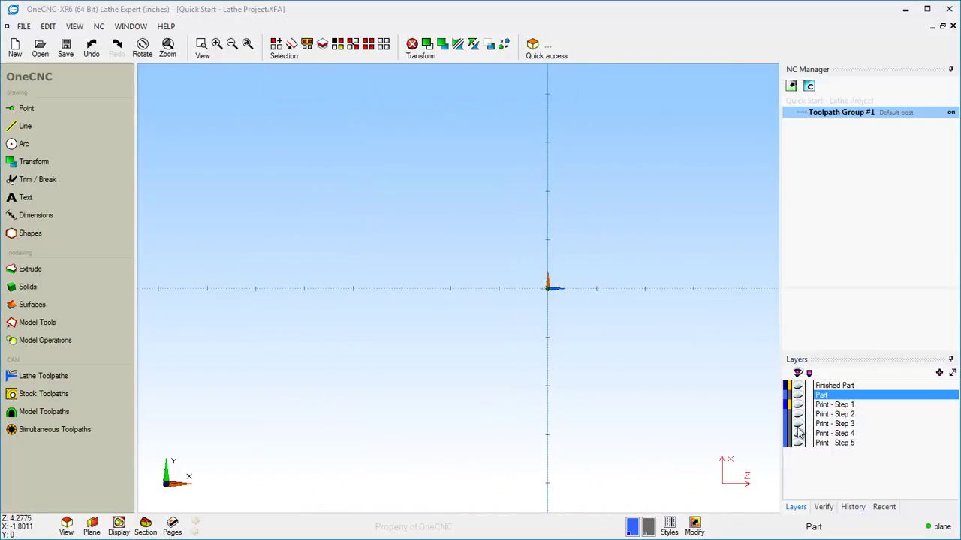
{"action": "left_click", "coordinate": [798, 443]}
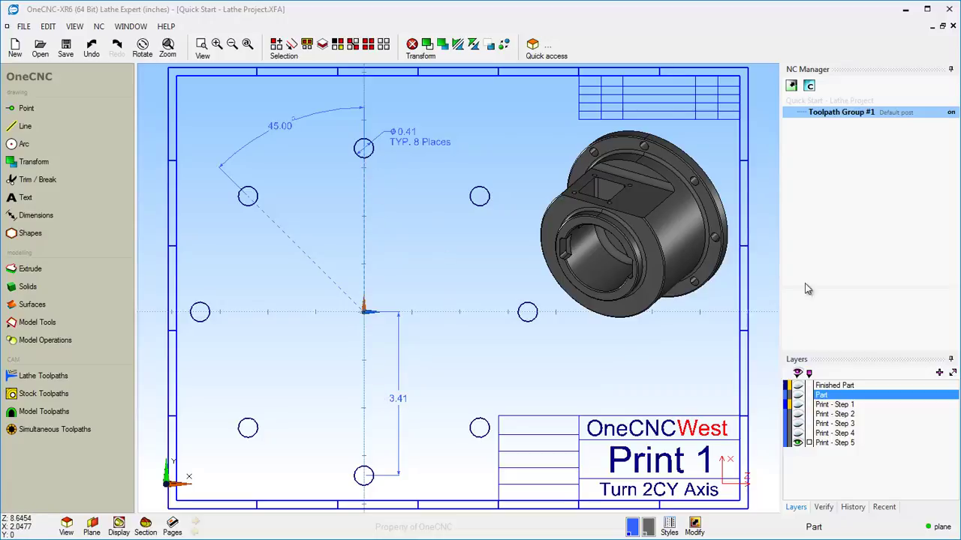
{"action": "left_click", "coordinate": [798, 443]}
{"action": "left_click", "coordinate": [797, 394]}
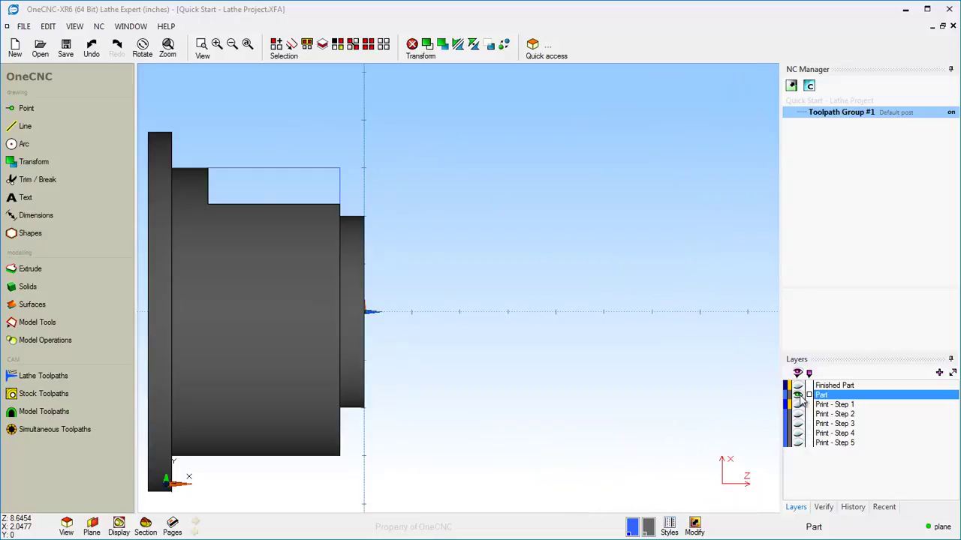
{"action": "mouse_move", "coordinate": [445, 264]}
{"action": "middle_mouse_down"}
{"action": "mouse_move", "coordinate": [394, 266]}
{"action": "mouse_move", "coordinate": [412, 278]}
{"action": "middle_mouse_up"}
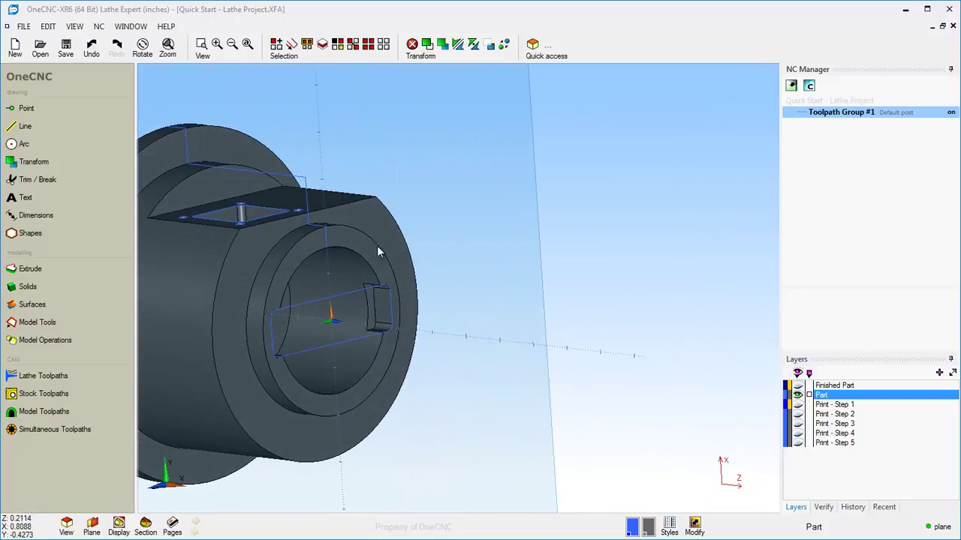
Draw a 0.41-diameter circle at X 3.41, Y 0 on the flange's end face
{"action": "middle_click", "coordinate": [428, 186]}
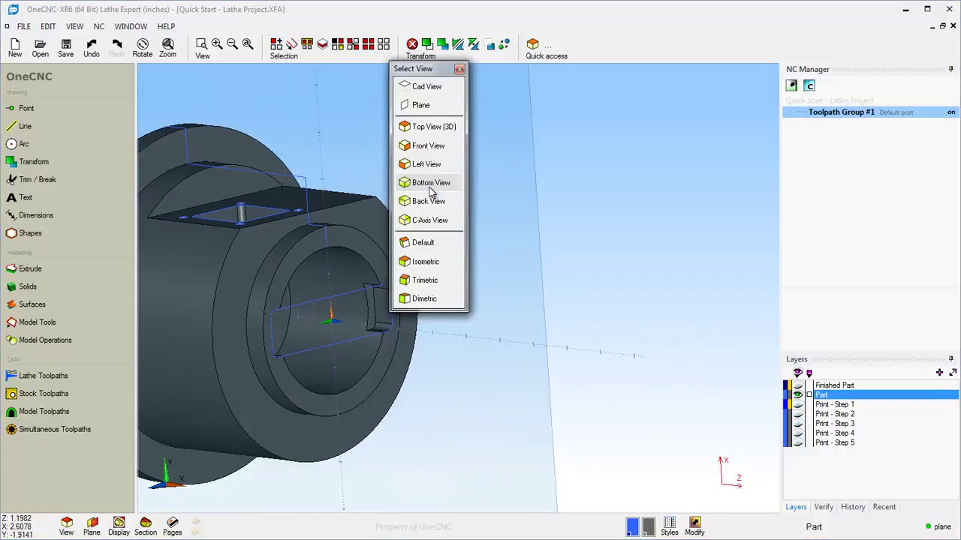
{"action": "left_click", "coordinate": [420, 103]}
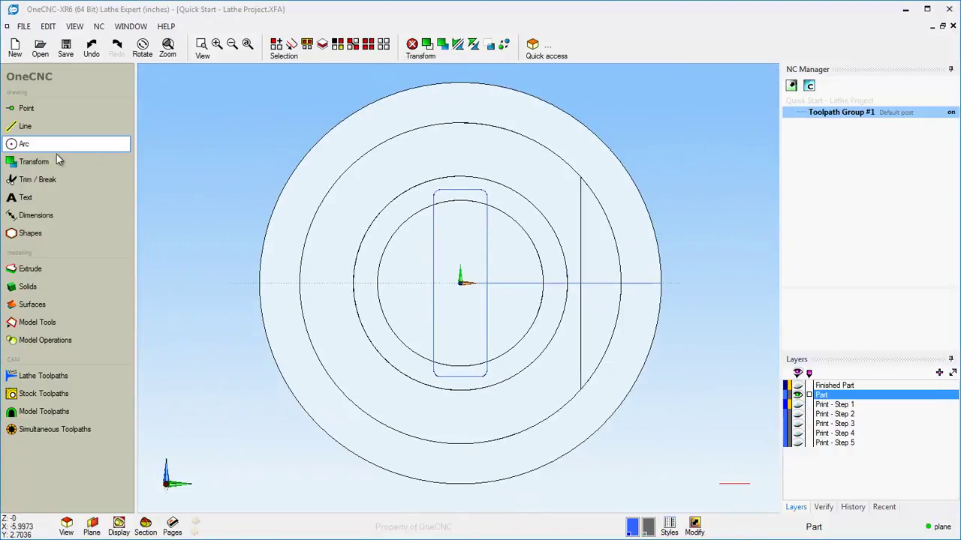
{"action": "left_click", "coordinate": [26, 143]}
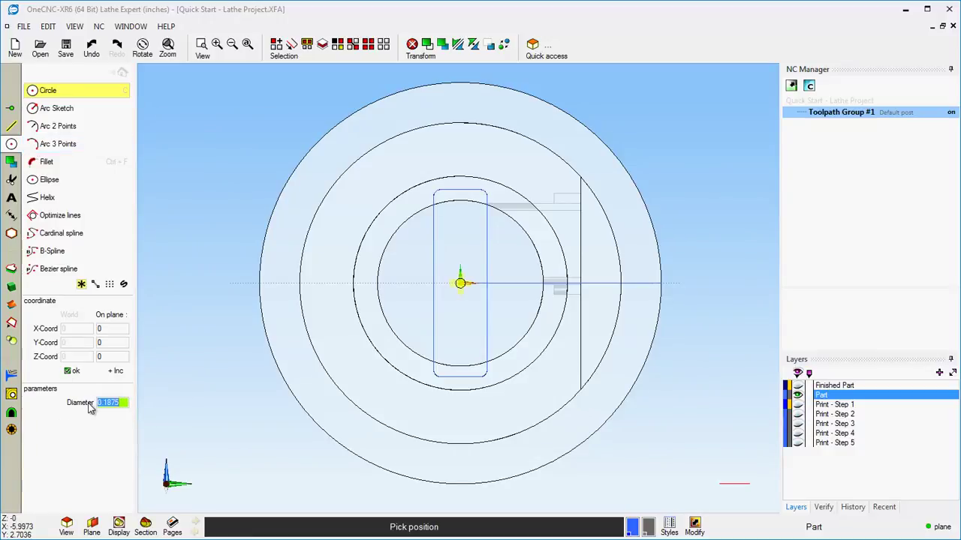
{"action": "key", "text": "BackSpace"}
{"action": "key", "text": "Return"}
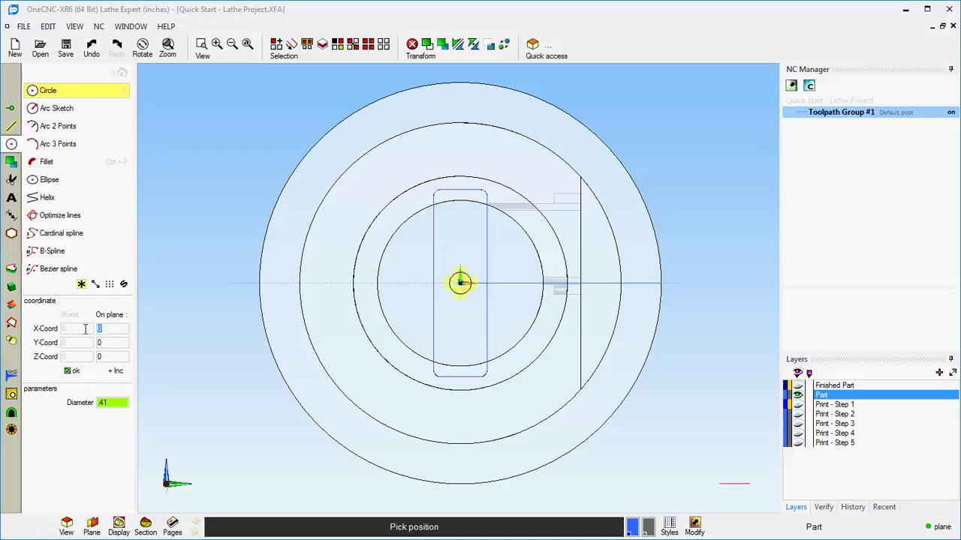
{"action": "type", "text": "3.41"}
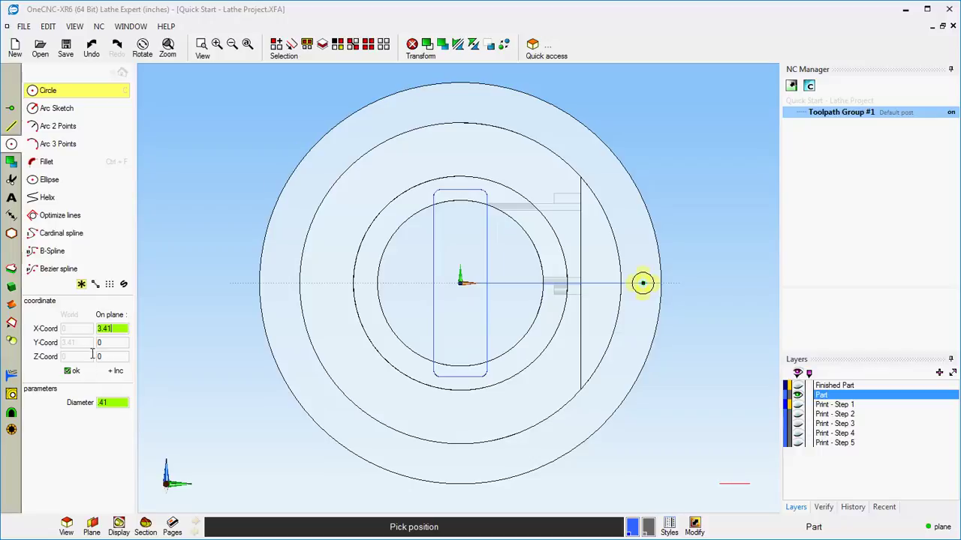
{"action": "left_click", "coordinate": [73, 373]}
{"action": "right_click", "coordinate": [167, 364]}
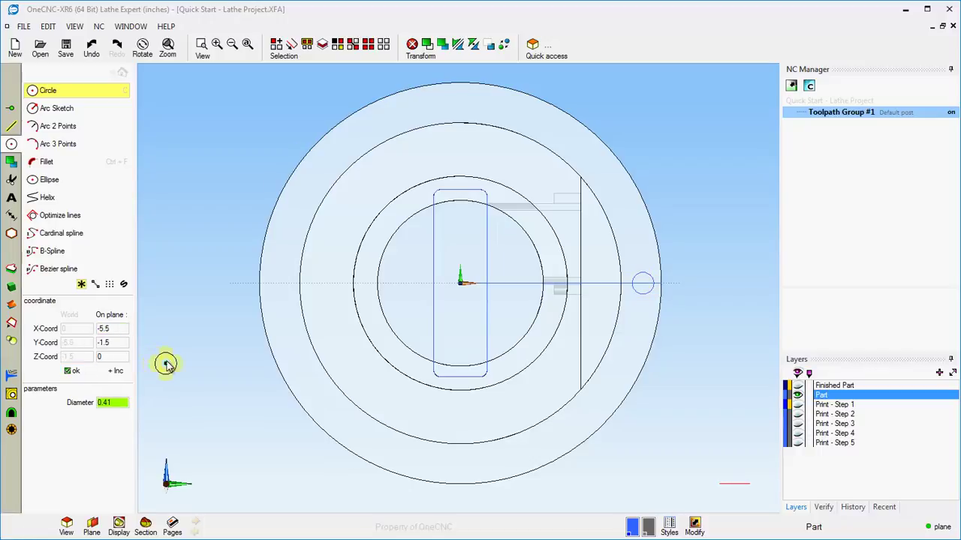
{"action": "mouse_move", "coordinate": [488, 355]}
{"action": "middle_mouse_down"}
{"action": "mouse_move", "coordinate": [480, 330]}
{"action": "mouse_move", "coordinate": [489, 317]}
{"action": "mouse_move", "coordinate": [472, 322]}
{"action": "mouse_move", "coordinate": [483, 314]}
{"action": "middle_mouse_up"}
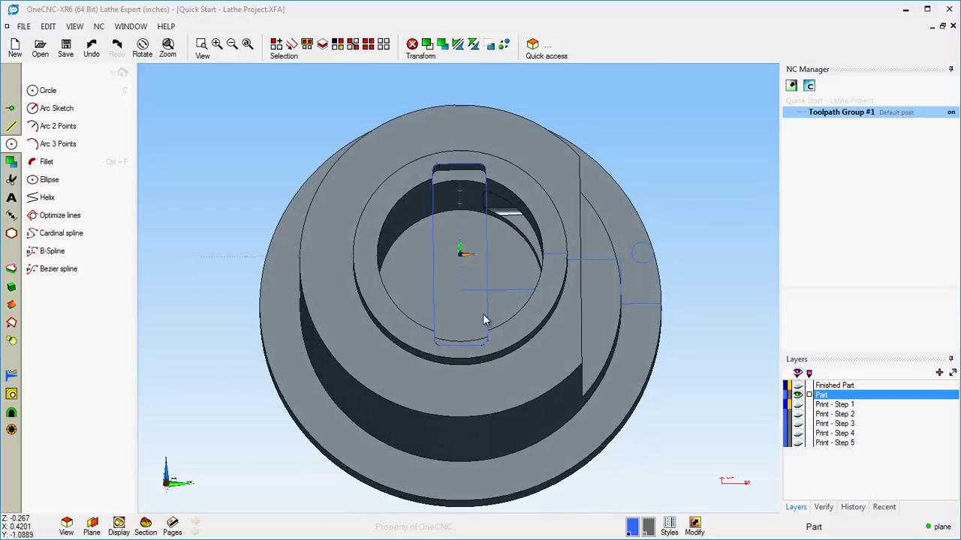
Rotate seven copies of the hole circle 45° apart about the part's centre, giving eight circles
{"action": "left_click", "coordinate": [641, 262]}
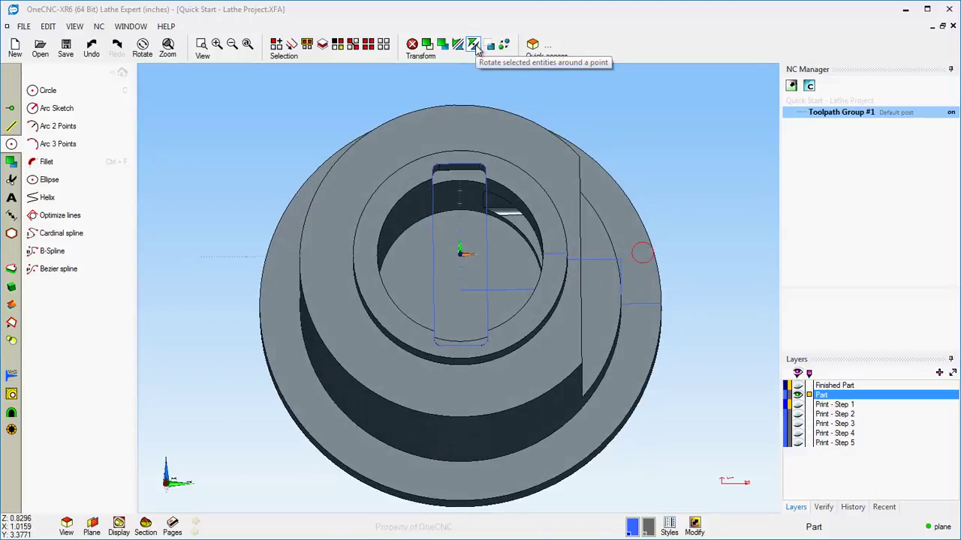
{"action": "left_click", "coordinate": [474, 45]}
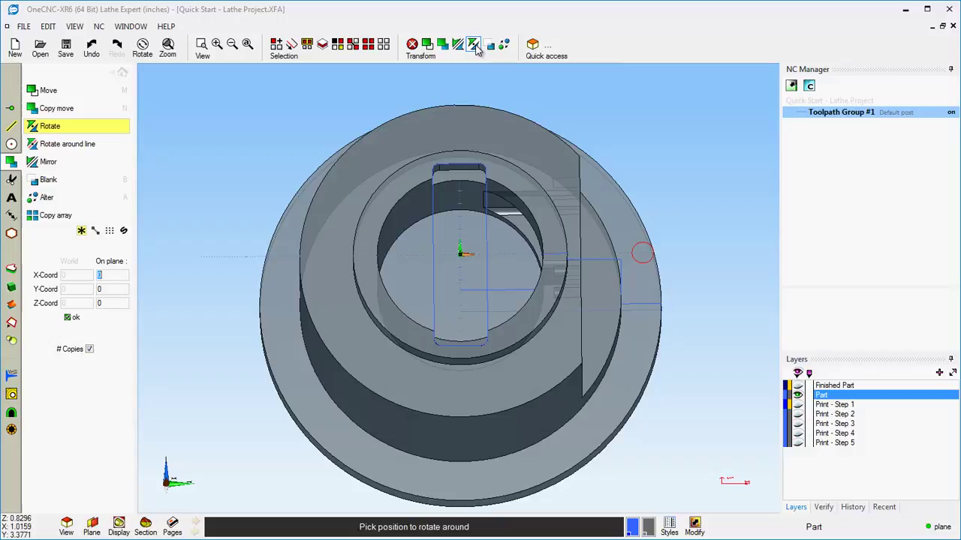
{"action": "left_click", "coordinate": [460, 255]}
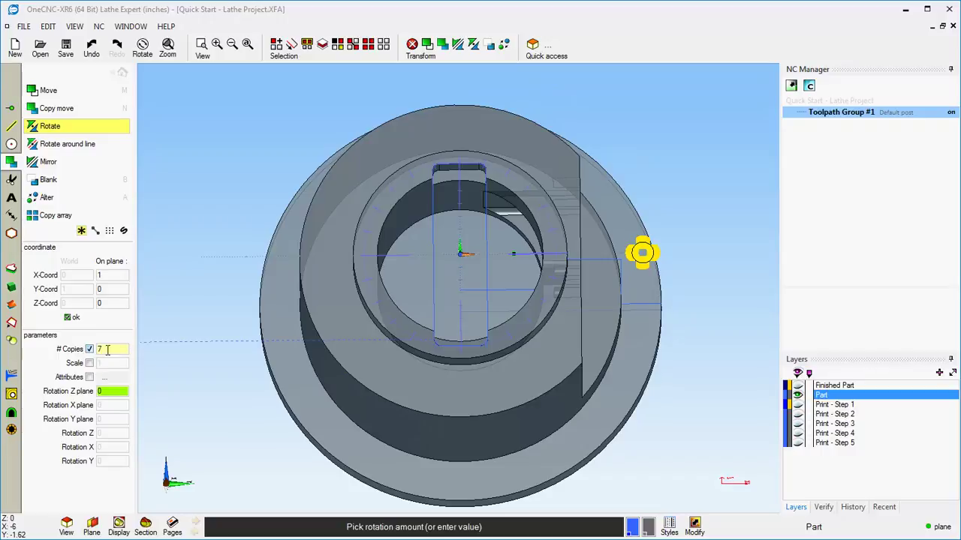
{"action": "left_click", "coordinate": [111, 447]}
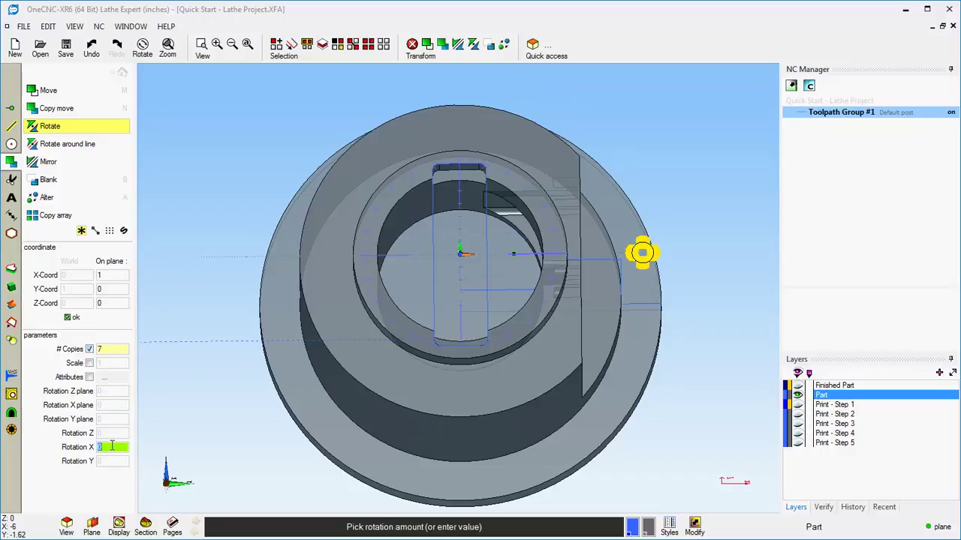
{"action": "type", "text": "45"}
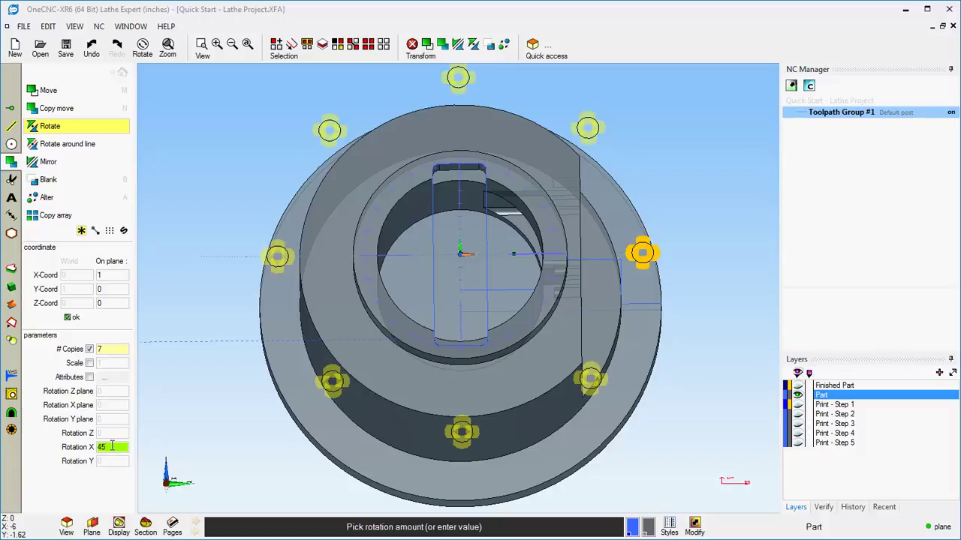
{"action": "left_click", "coordinate": [72, 318]}
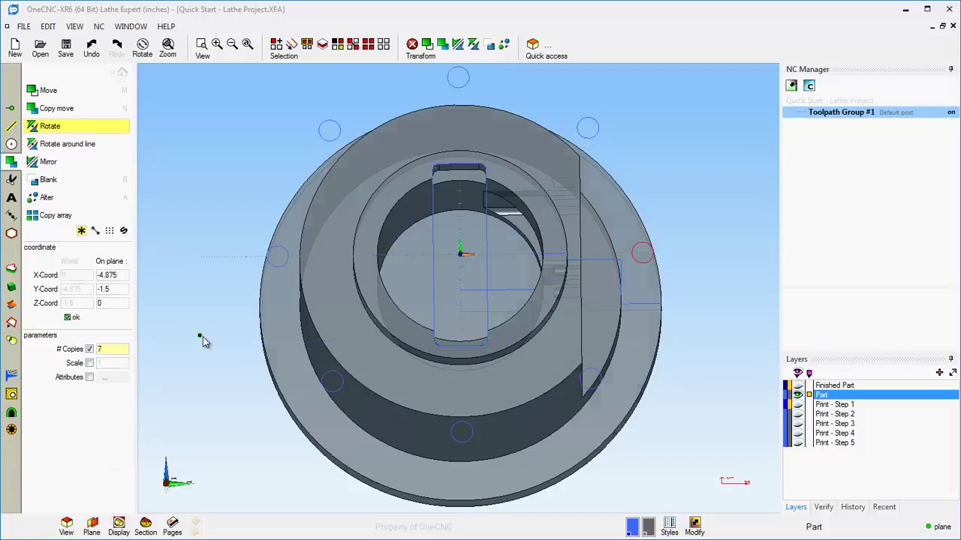
{"action": "middle_click_drag", "start_coordinate": [409, 157], "coordinate": [403, 111]}
{"action": "mouse_move", "coordinate": [412, 181]}
{"action": "middle_mouse_down"}
{"action": "mouse_move", "coordinate": [408, 196]}
{"action": "mouse_move", "coordinate": [422, 197]}
{"action": "middle_mouse_up"}
{"action": "middle_click_drag", "start_coordinate": [362, 245], "coordinate": [468, 500]}
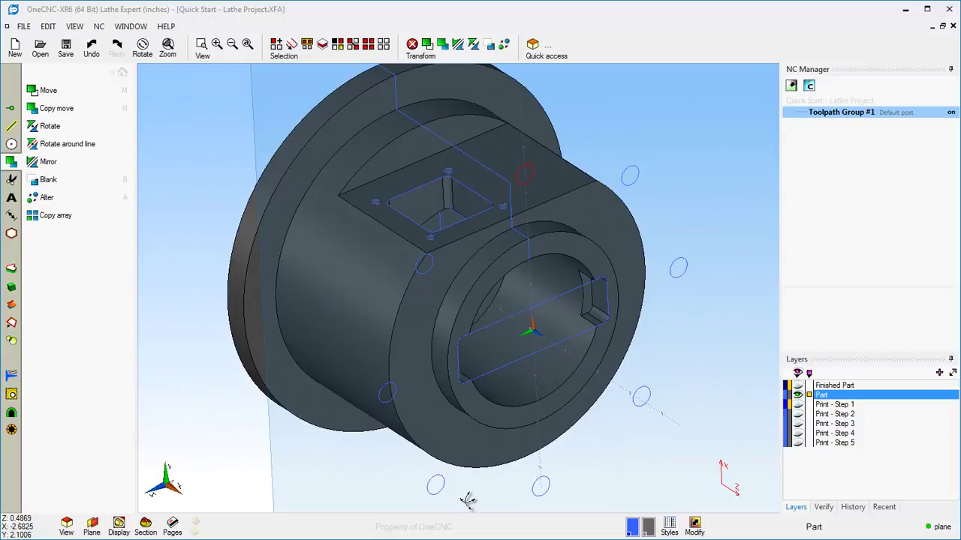
Extrude-cut the first five bolt-hole circles through the flange
{"action": "left_click", "coordinate": [15, 272]}
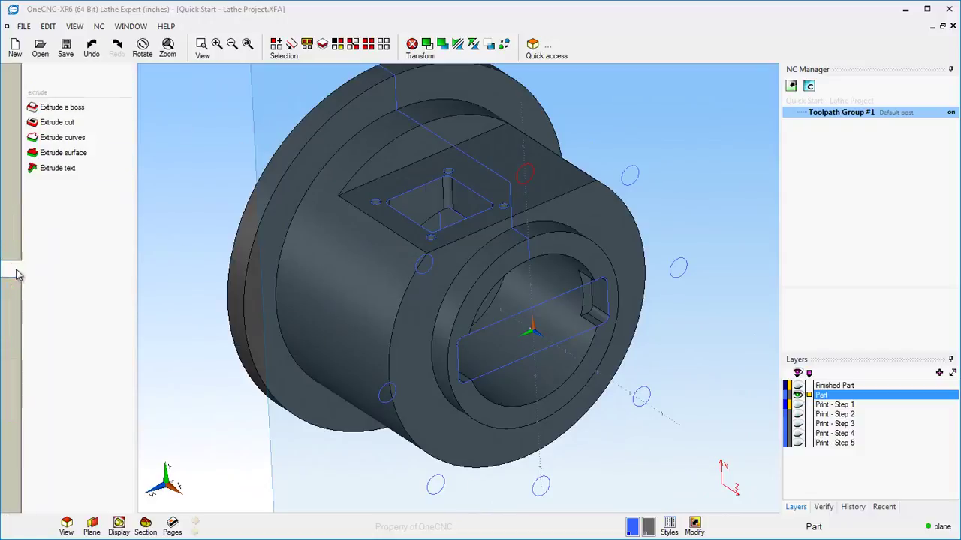
{"action": "left_click", "coordinate": [67, 122]}
{"action": "left_click", "coordinate": [534, 170]}
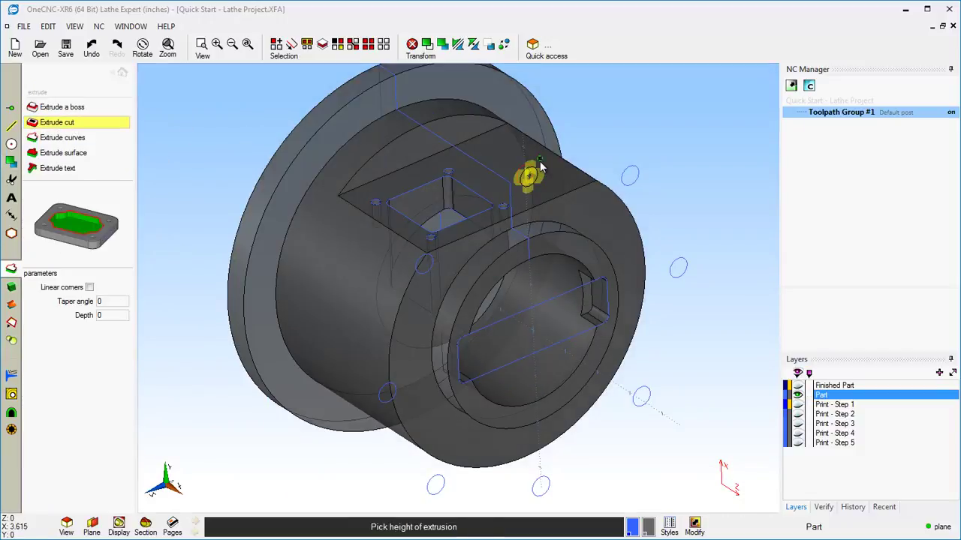
{"action": "left_click", "coordinate": [287, 114]}
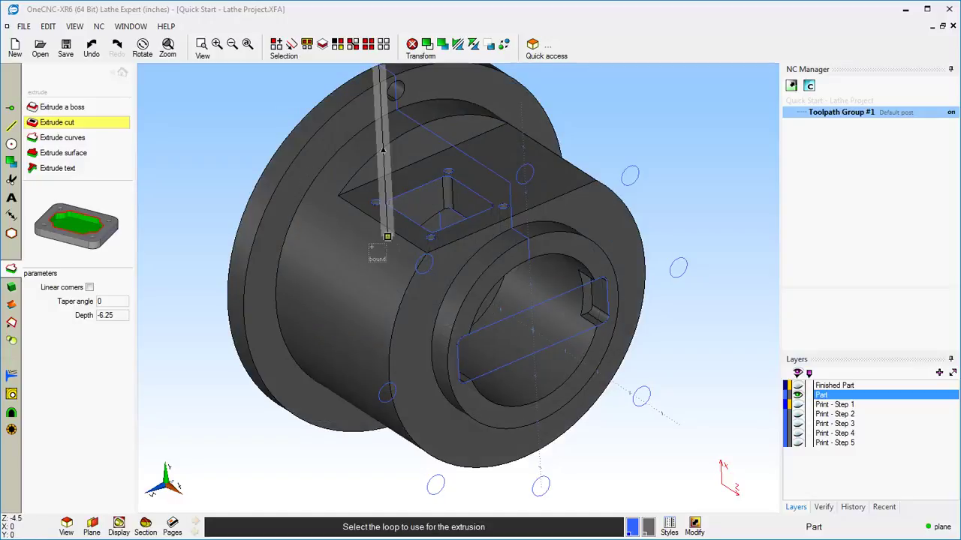
{"action": "left_click", "coordinate": [422, 265]}
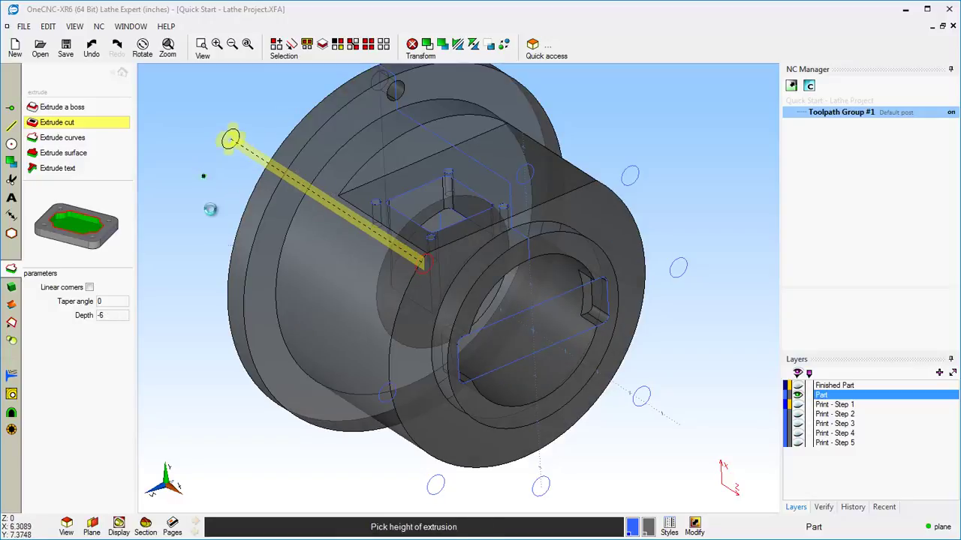
{"action": "left_click", "coordinate": [231, 138]}
{"action": "left_click", "coordinate": [371, 390]}
{"action": "left_click", "coordinate": [195, 254]}
{"action": "left_click", "coordinate": [436, 484]}
{"action": "left_click", "coordinate": [180, 301]}
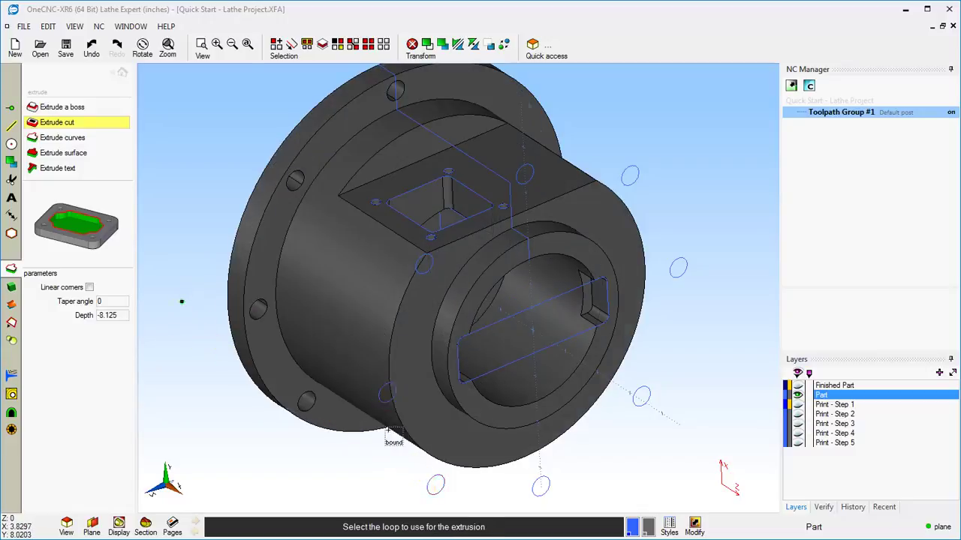
{"action": "left_click", "coordinate": [540, 484]}
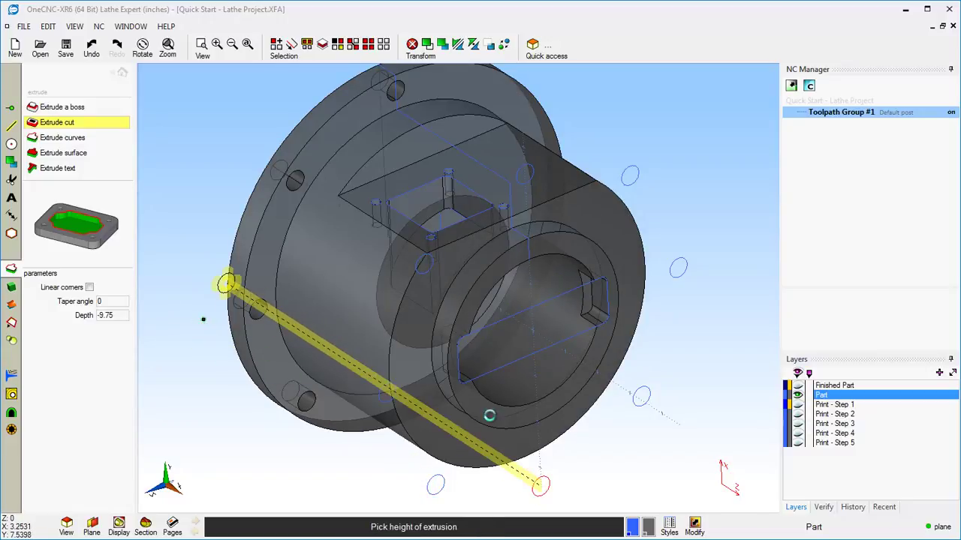
{"action": "left_click", "coordinate": [203, 319]}
Cut the remaining three bolt-hole circles through the flange to complete the pattern
{"action": "middle_click_drag", "start_coordinate": [638, 396], "coordinate": [535, 426]}
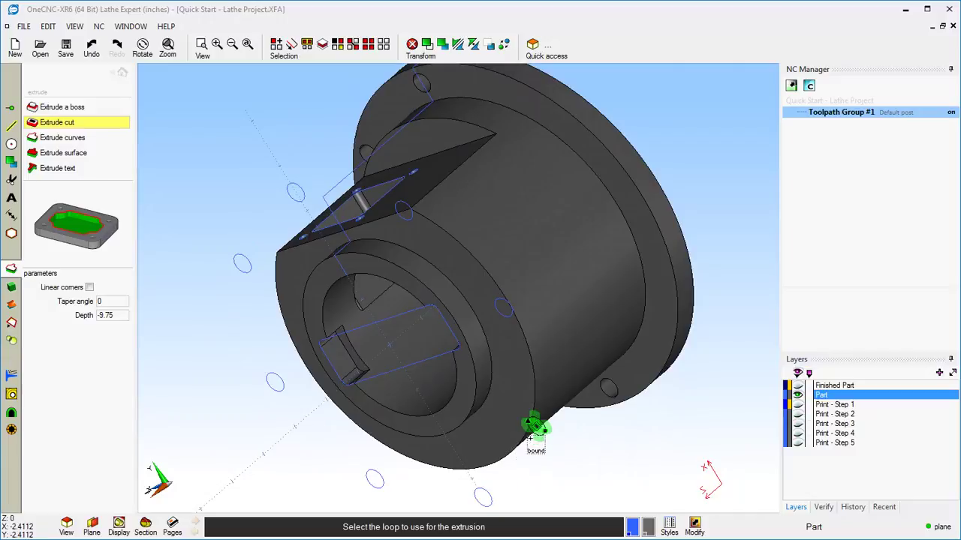
{"action": "left_click", "coordinate": [535, 426]}
{"action": "left_click", "coordinate": [743, 318]}
{"action": "left_click", "coordinate": [524, 309]}
{"action": "left_click", "coordinate": [713, 194]}
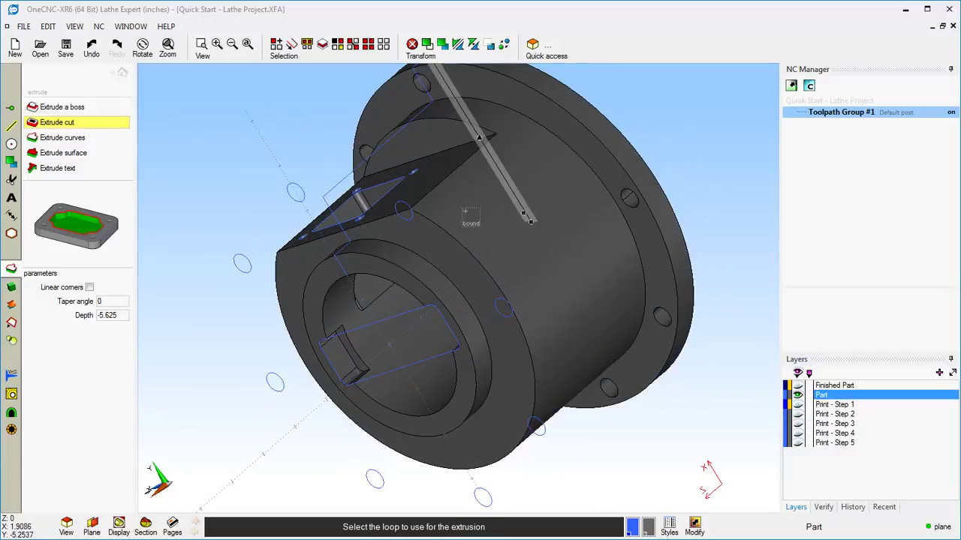
{"action": "left_click", "coordinate": [407, 208]}
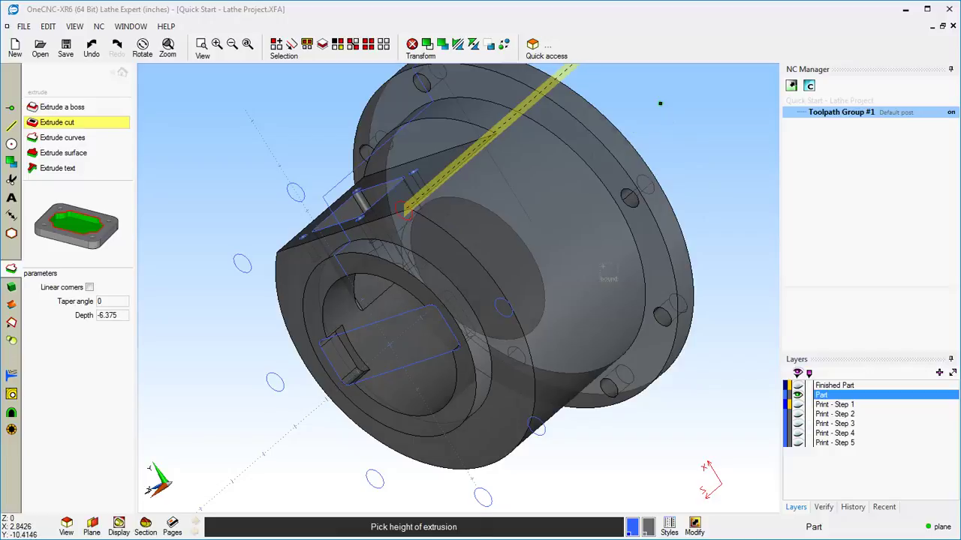
{"action": "left_click", "coordinate": [660, 103]}
{"action": "middle_click_drag", "start_coordinate": [660, 103], "coordinate": [689, 256]}
{"action": "right_click", "coordinate": [705, 229]}
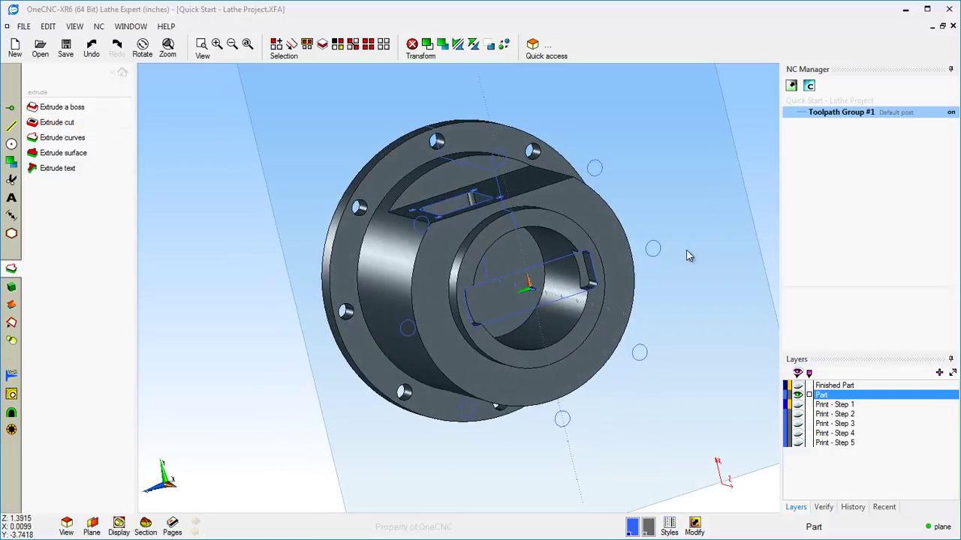
Uncheck 'Use plane coordinate system' in the Plane settings so world coordinates apply
{"action": "left_click", "coordinate": [92, 525]}
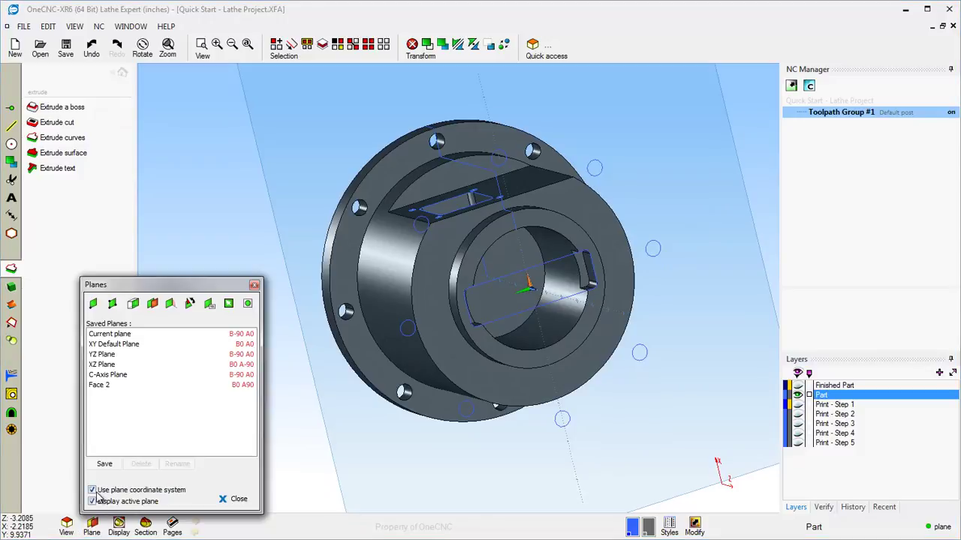
{"action": "left_click", "coordinate": [92, 489]}
{"action": "left_click", "coordinate": [233, 499]}
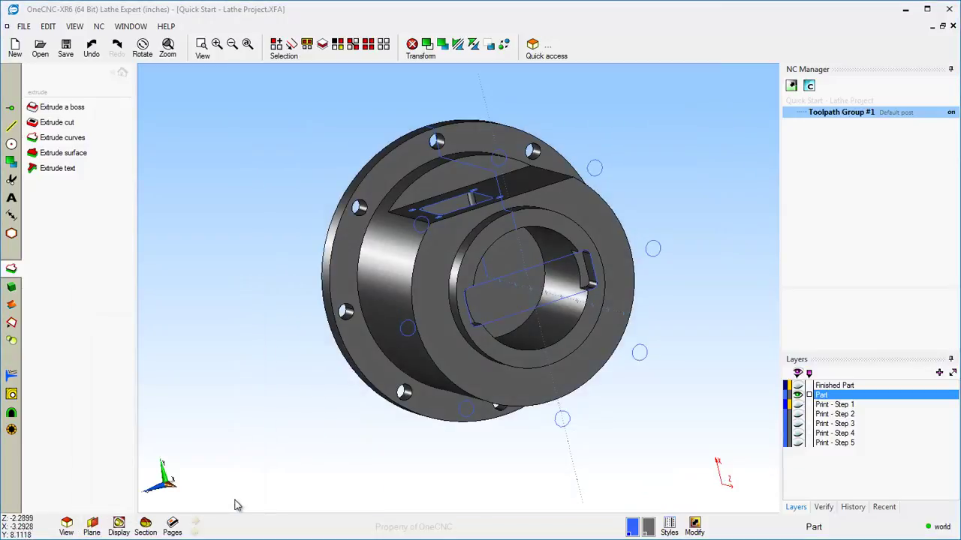
{"action": "middle_click_drag", "start_coordinate": [322, 427], "coordinate": [264, 315]}
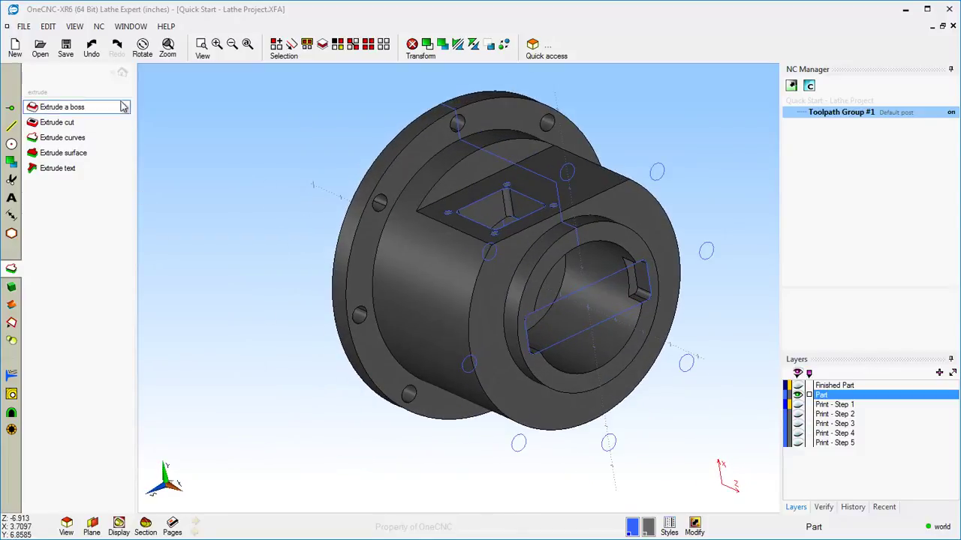
{"action": "left_click", "coordinate": [121, 73]}
{"action": "middle_click_drag", "start_coordinate": [522, 311], "coordinate": [470, 340], "text": "shift"}
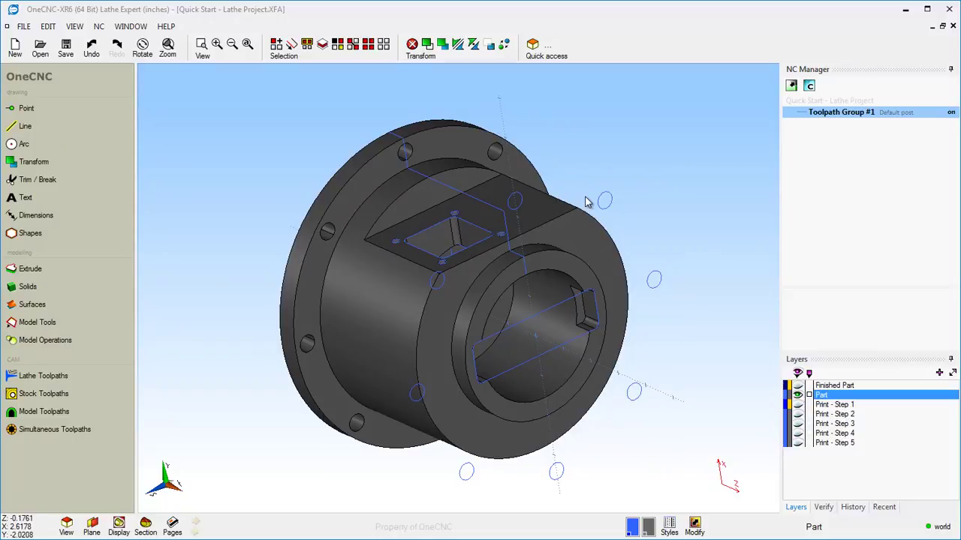
Select all the blue wireframe entities by colour
{"action": "left_click", "coordinate": [337, 44]}
{"action": "left_click", "coordinate": [478, 192]}
{"action": "left_click", "coordinate": [462, 373]}
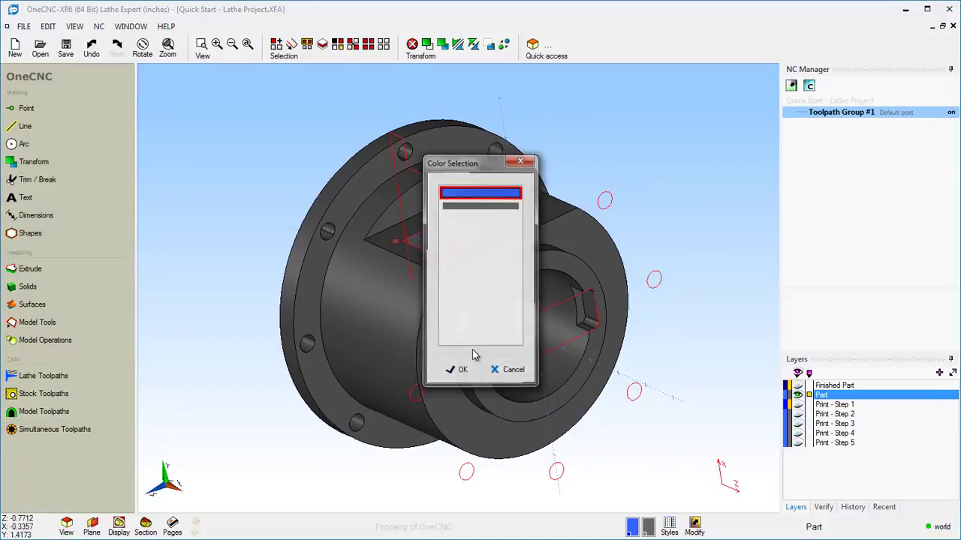
Move the selection onto a new 'Wire Frame' layer and hide that layer
{"action": "left_click", "coordinate": [694, 525]}
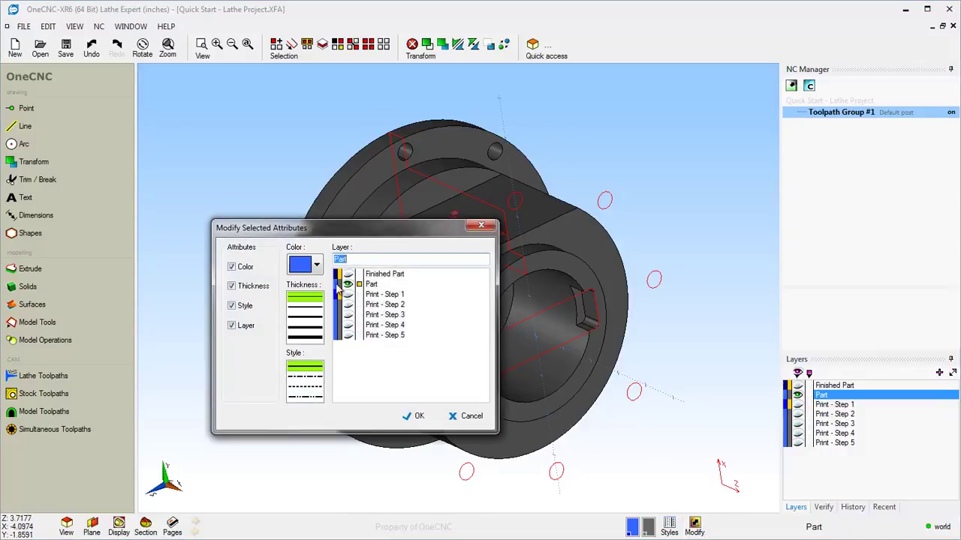
{"action": "left_click_drag", "start_coordinate": [315, 231], "coordinate": [243, 83]}
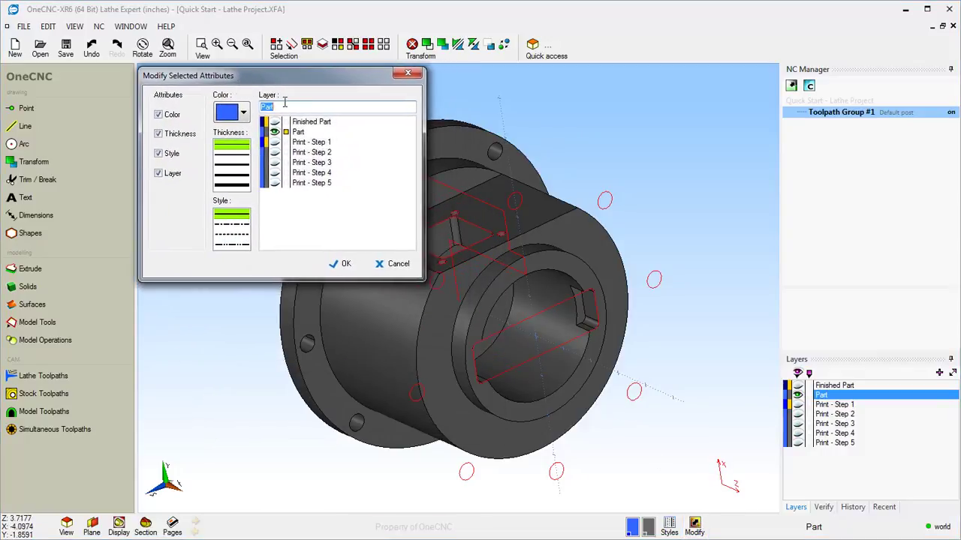
{"action": "type", "text": "Wire Frame"}
{"action": "left_click", "coordinate": [341, 264]}
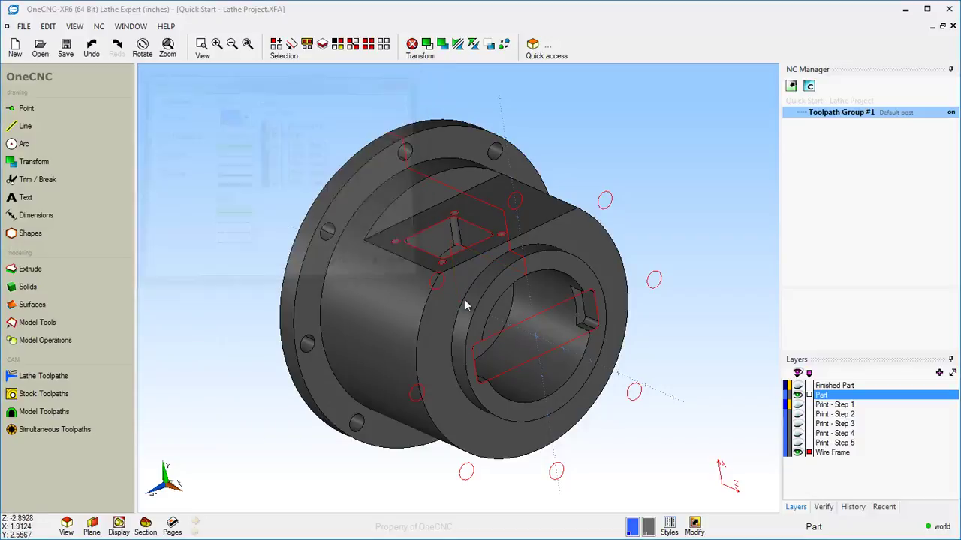
{"action": "left_click", "coordinate": [797, 453]}
{"action": "middle_click_drag", "start_coordinate": [518, 342], "coordinate": [527, 323]}
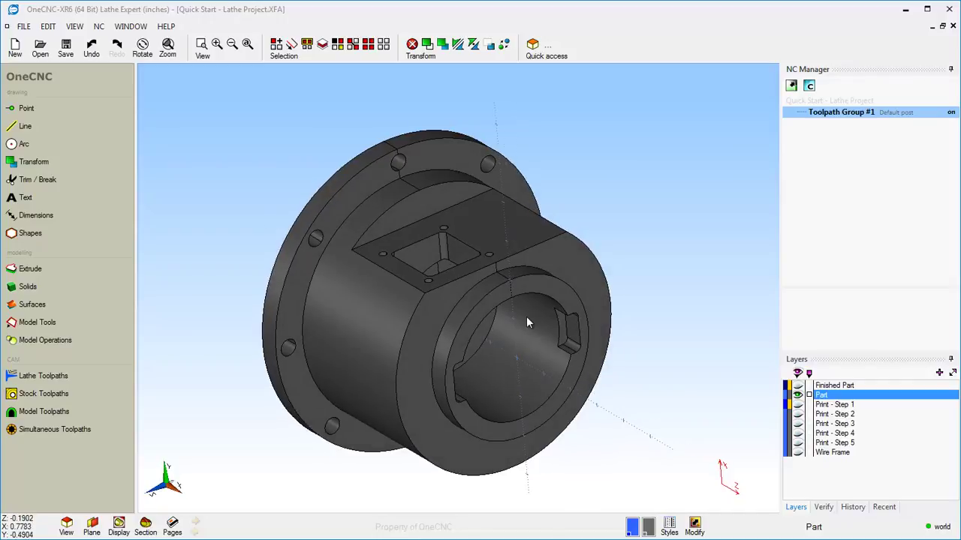